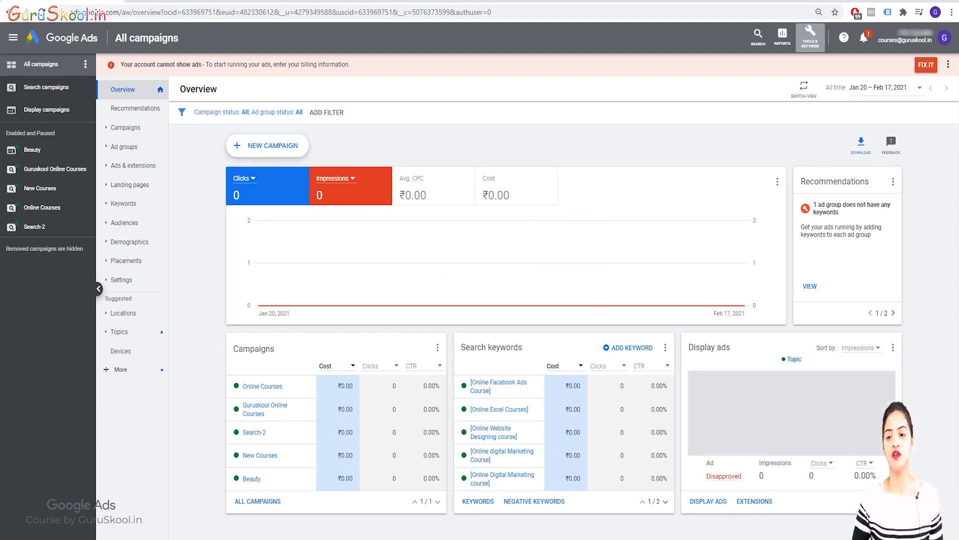
# Open the list of custom audiences in the Audience manager.
pyautogui.click(810, 36)
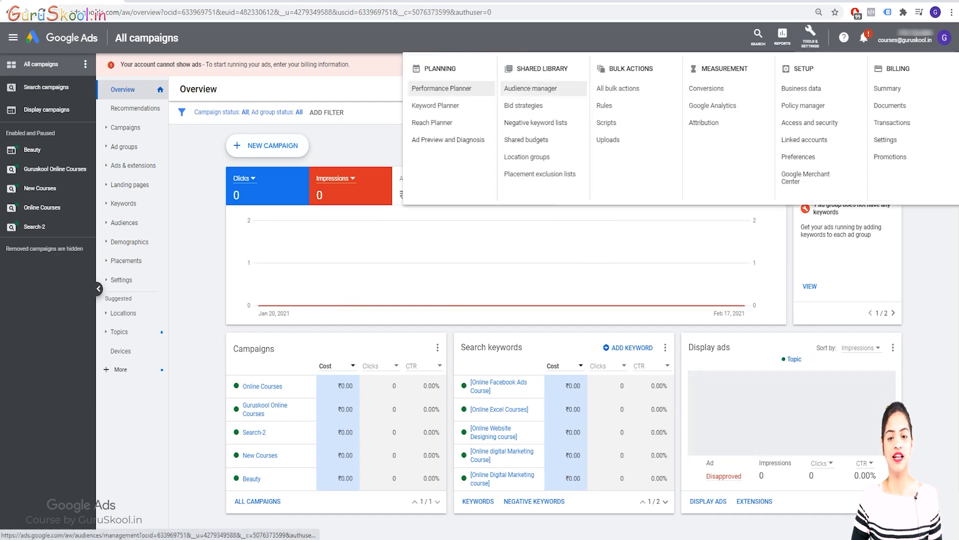
pyautogui.click(530, 88)
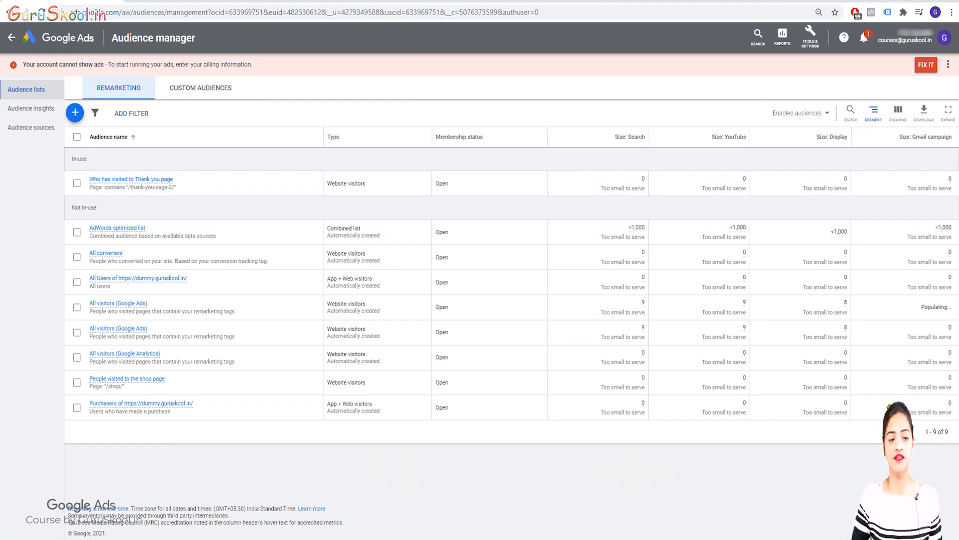
pyautogui.click(201, 88)
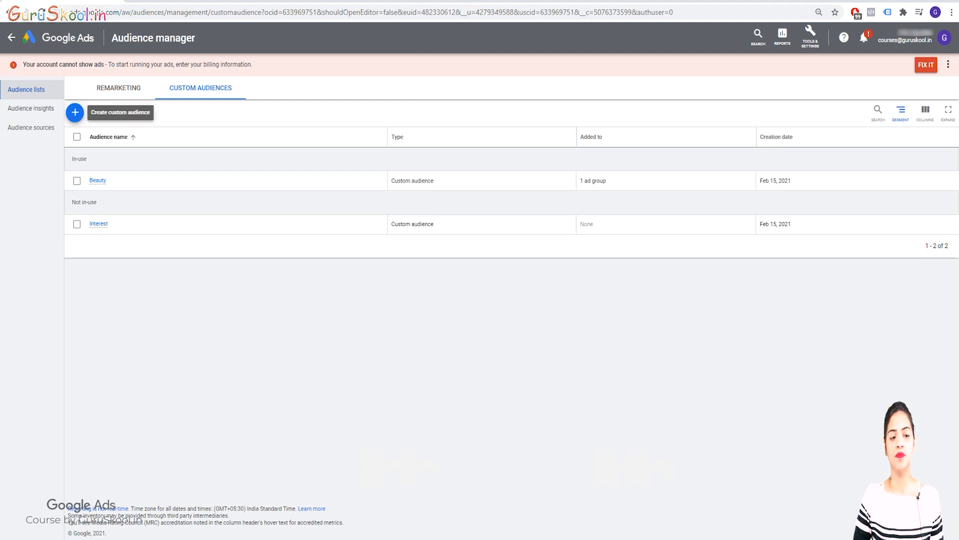
pyautogui.click(75, 112)
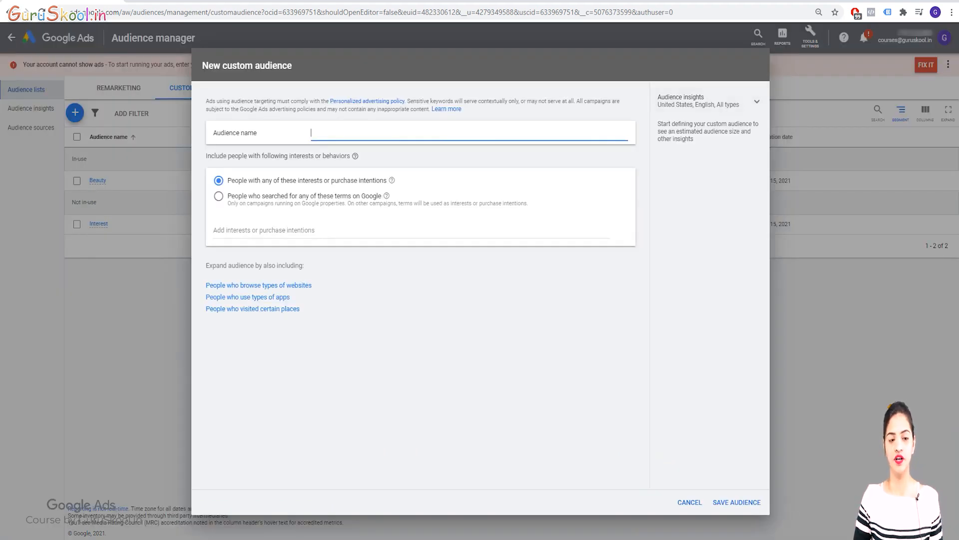
pyautogui.tripleClick(247, 65)
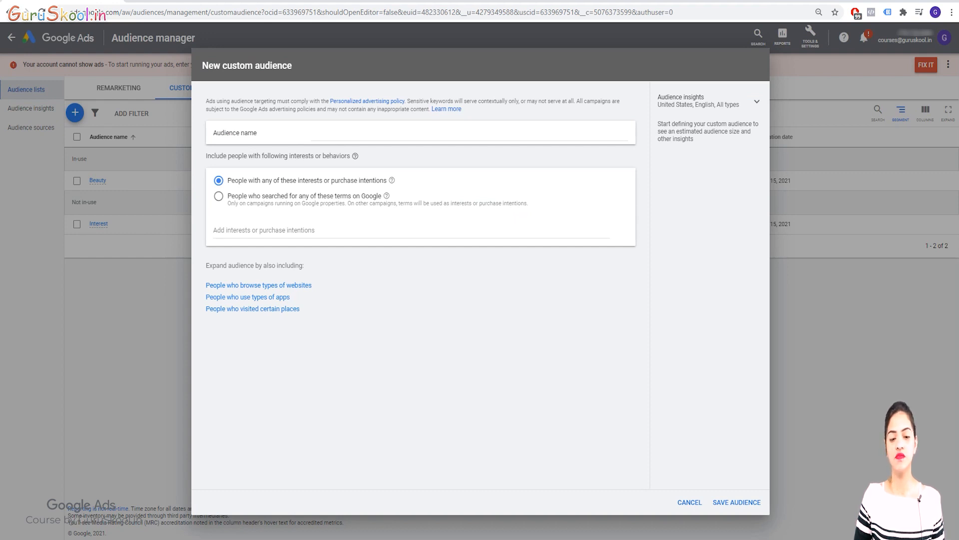
pyautogui.click(219, 195)
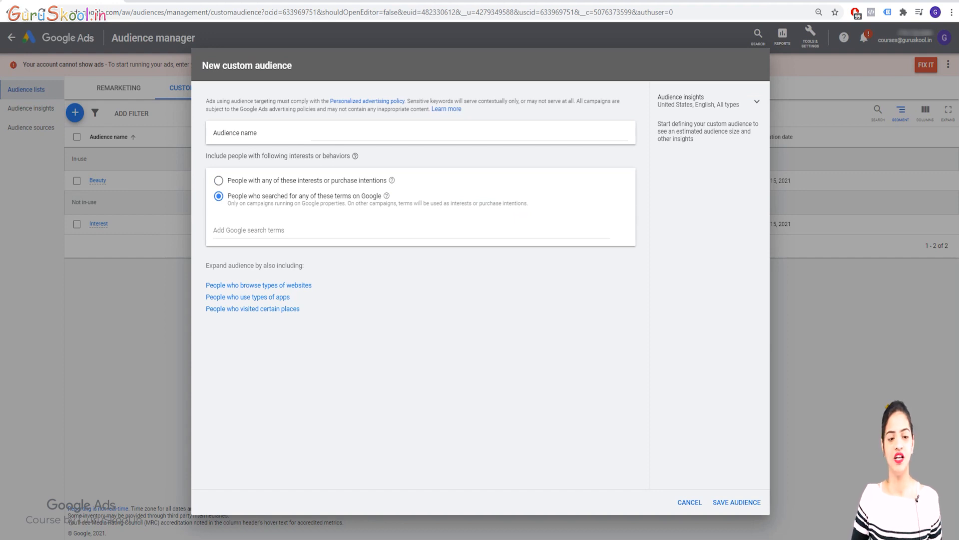
pyautogui.click(690, 502)
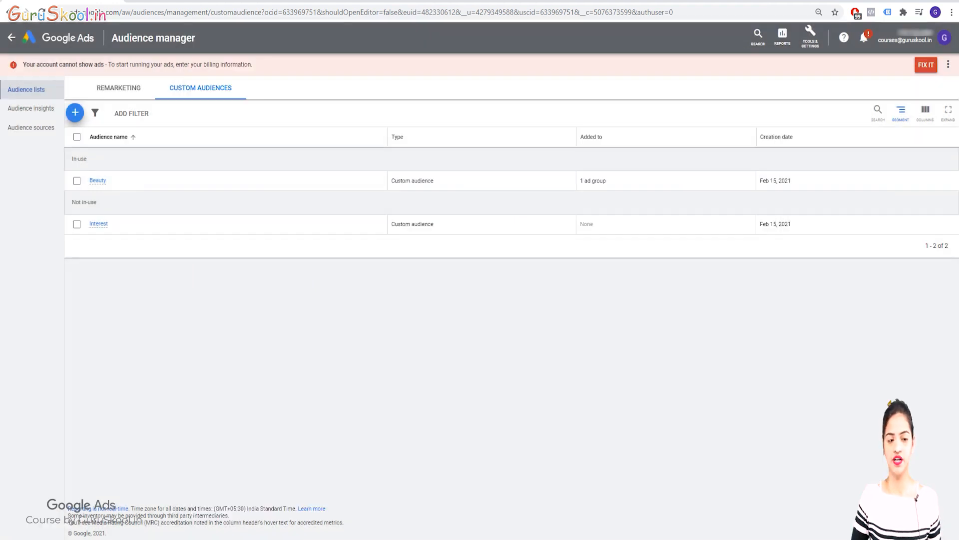
# Open Keyword Planner and discover new keywords for the term "Beauty".
pyautogui.click(810, 35)
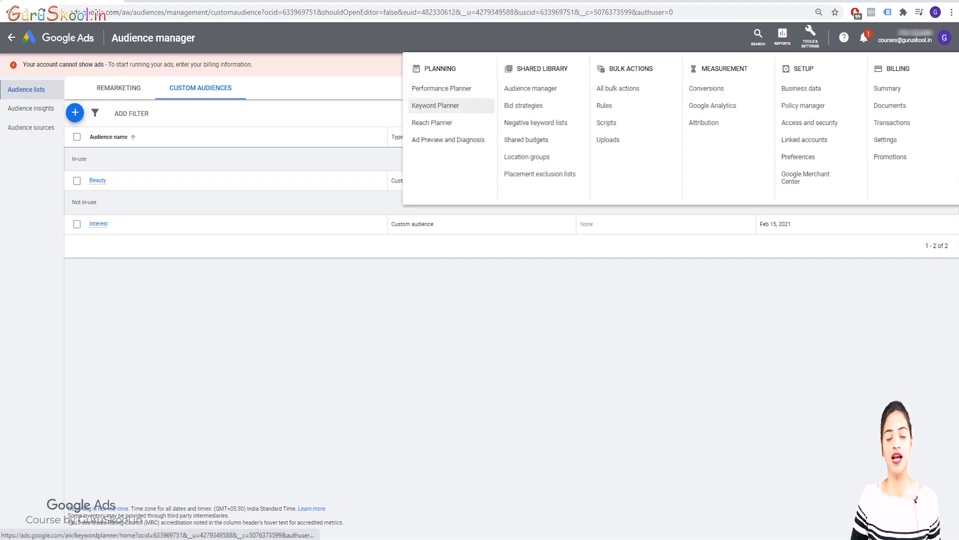
pyautogui.click(435, 105)
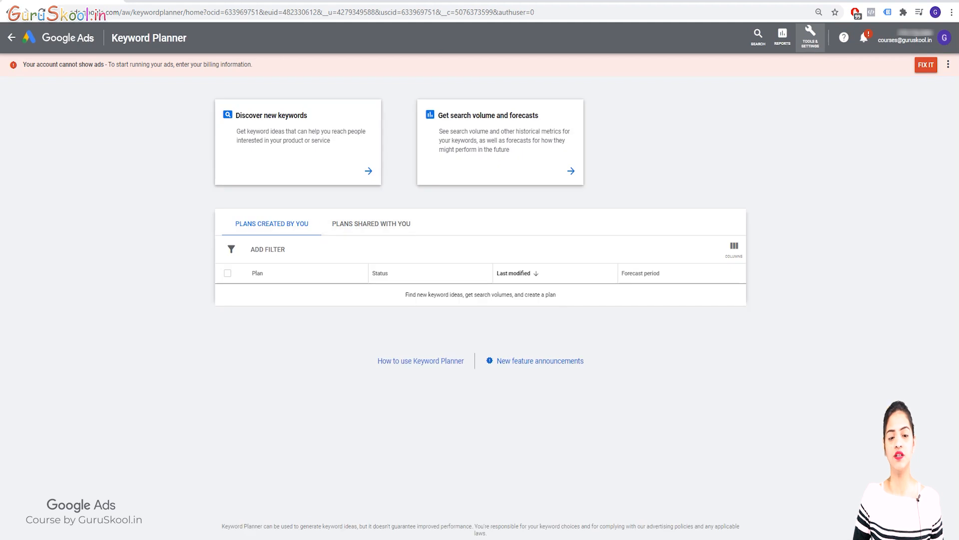
pyautogui.click(340, 150)
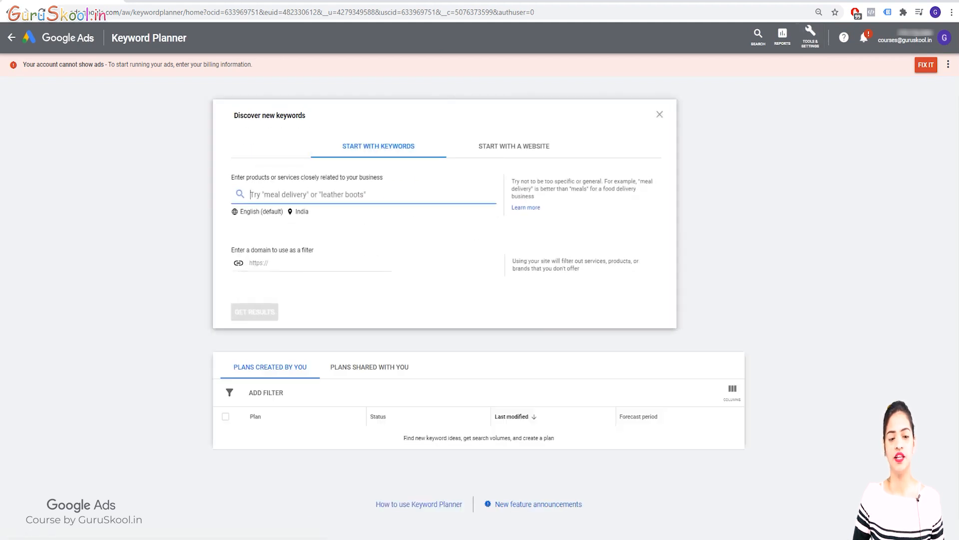
pyautogui.write('bEAUTY')
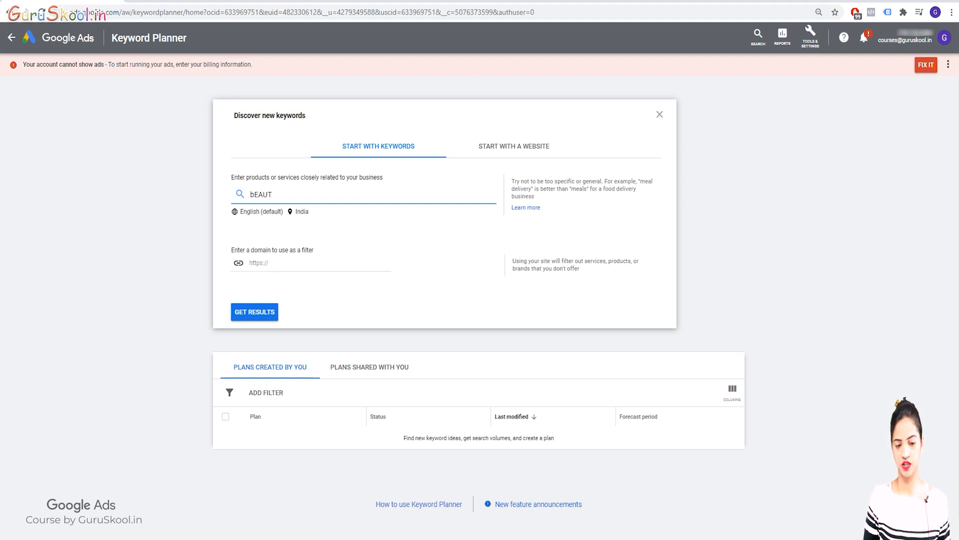
pyautogui.press('BackSpace')
pyautogui.press('BackSpace')
pyautogui.press('BackSpace')
pyautogui.press('BackSpace')
pyautogui.press('BackSpace')
pyautogui.write('Beauty')
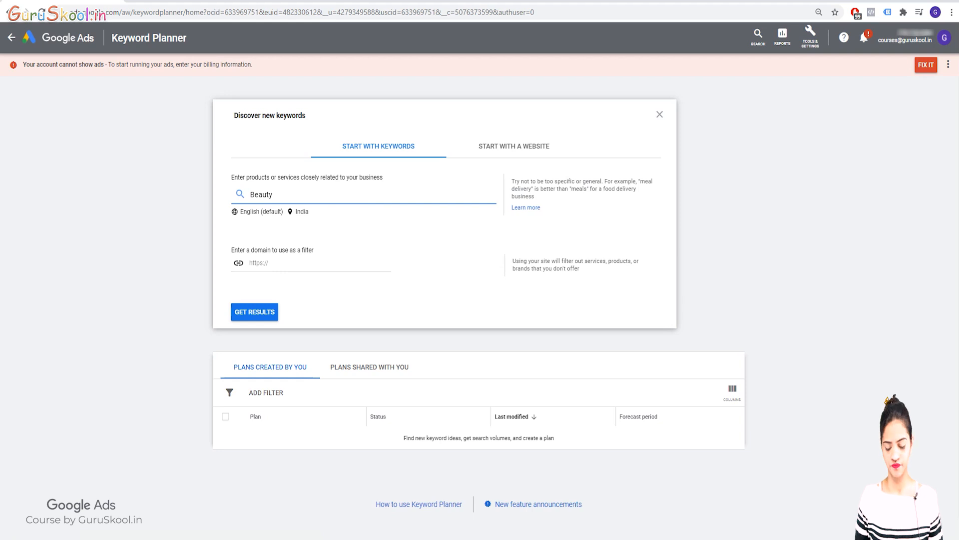
pyautogui.press('Return')
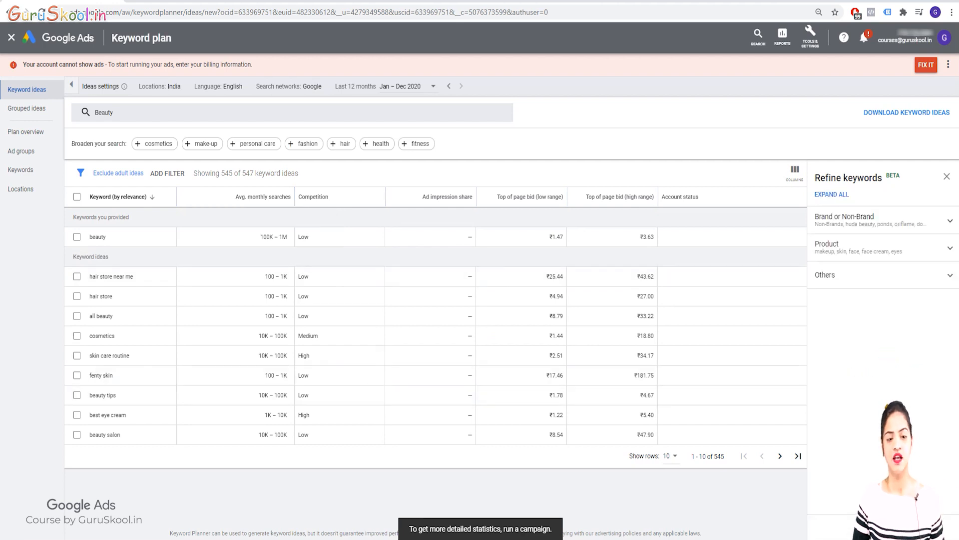
# Broaden the keyword search with "make-up", get the results and show 500 rows of keyword ideas.
pyautogui.click(202, 144)
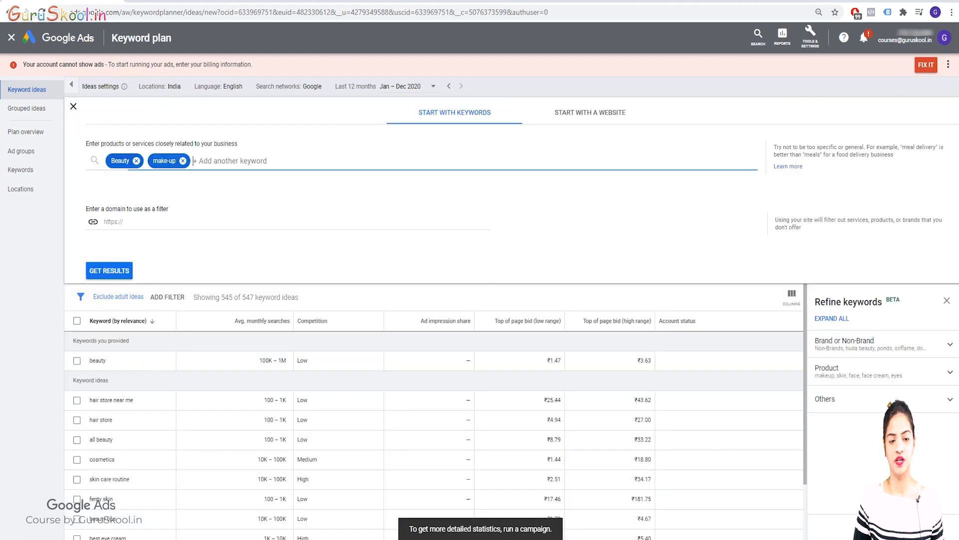
pyautogui.click(108, 271)
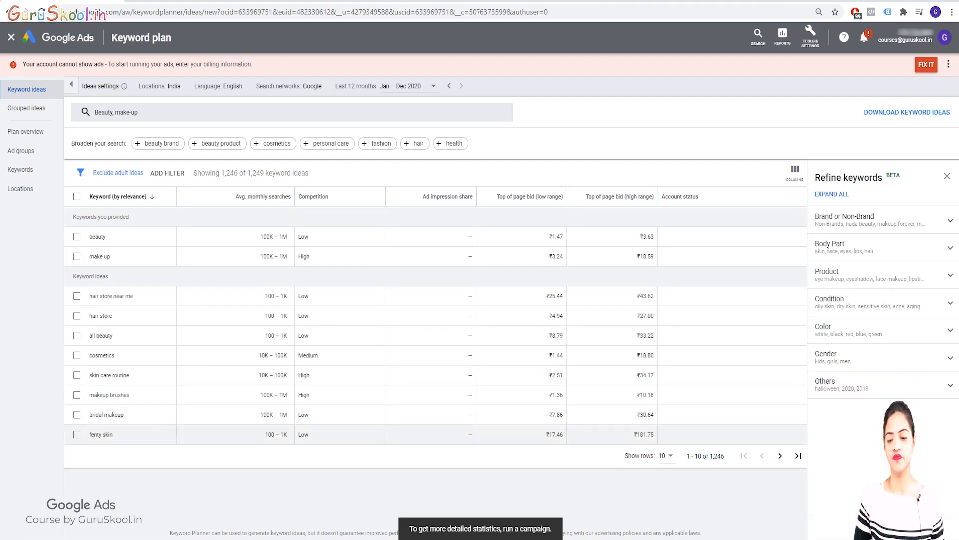
pyautogui.click(666, 456)
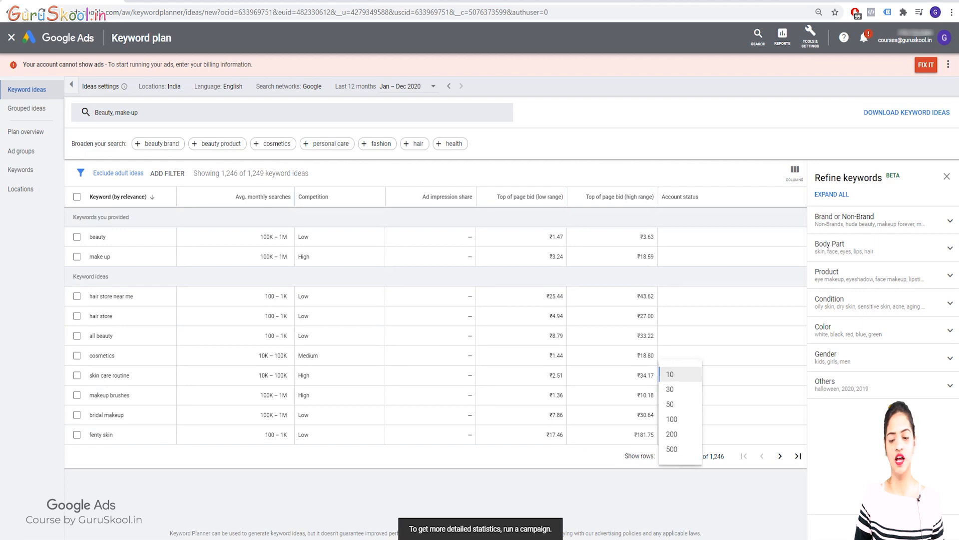
pyautogui.click(667, 449)
pyautogui.scroll(-15, 434, 370)
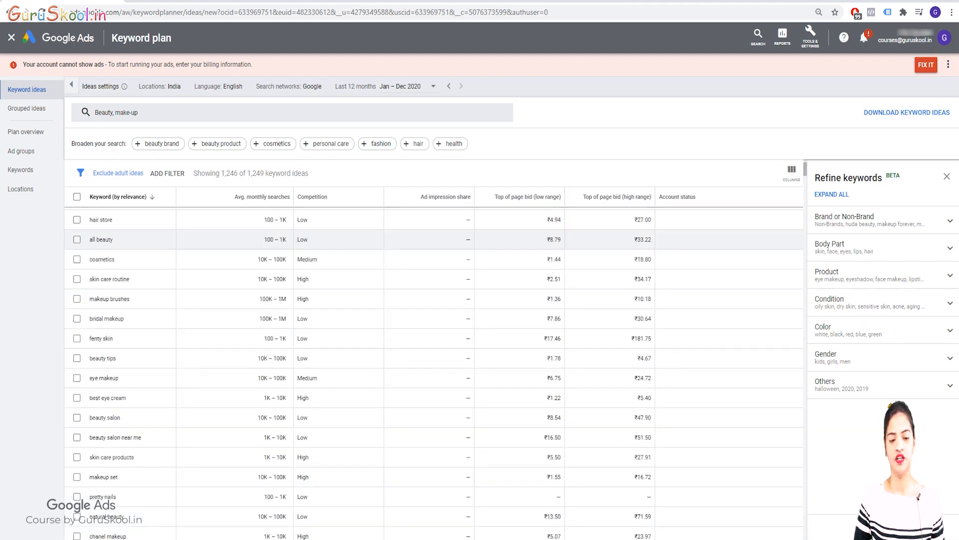
pyautogui.scroll(15, 434, 340)
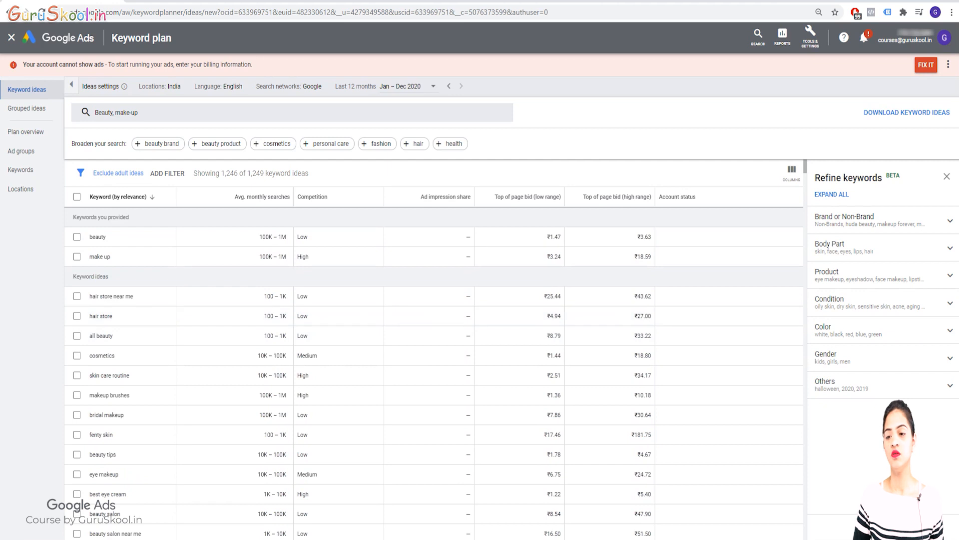
# Download the keyword ideas as a .csv file and open the downloaded Keyword Stats file in Excel.
pyautogui.click(907, 112)
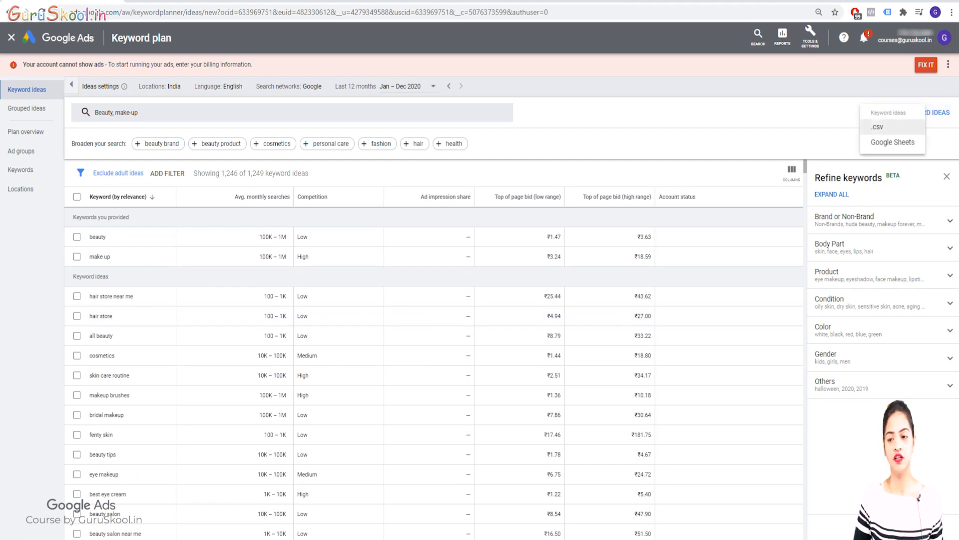
pyautogui.click(878, 127)
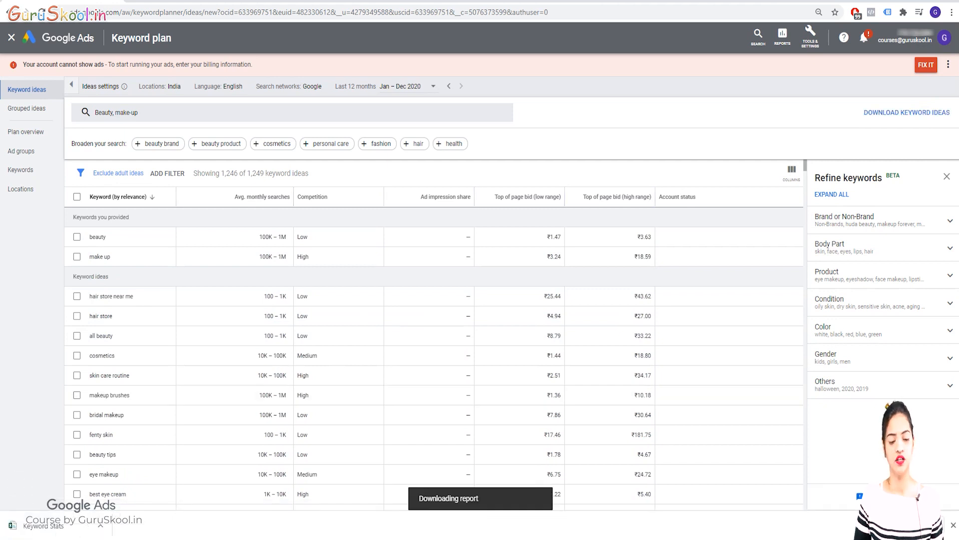
pyautogui.click(50, 525)
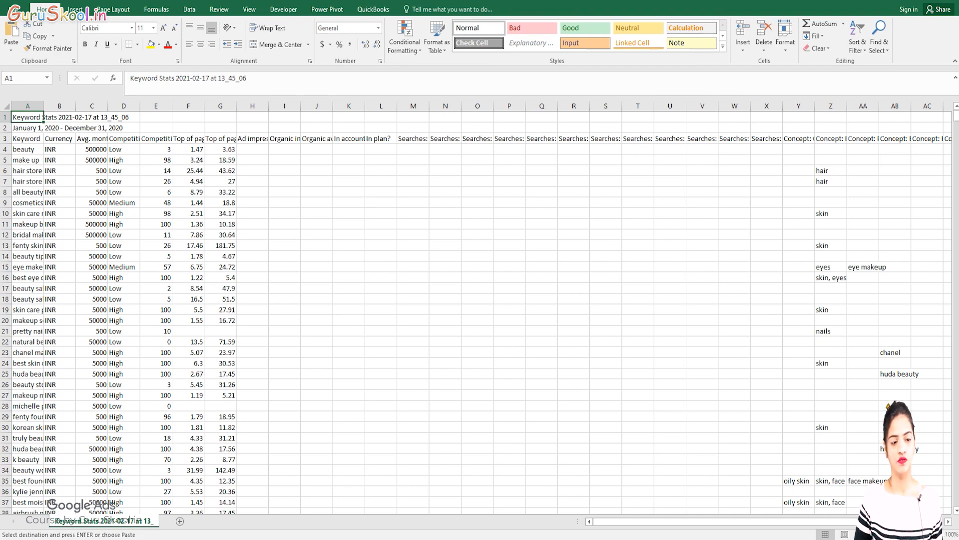
# Delete the Currency, average monthly searches and text-rated Competition columns one by one from the keyword sheet.
pyautogui.click(60, 139)
pyautogui.click(60, 106)
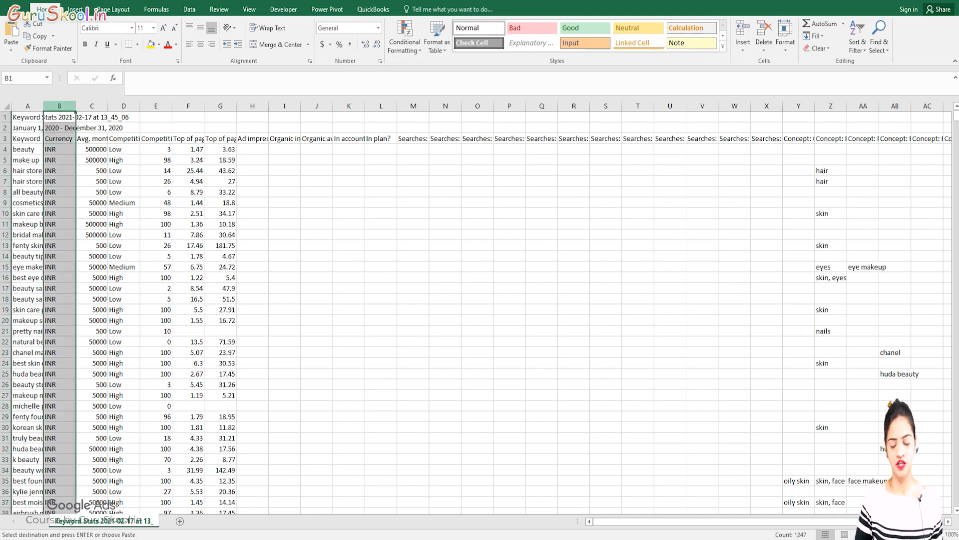
pyautogui.press('Delete')
pyautogui.rightClick(59, 106)
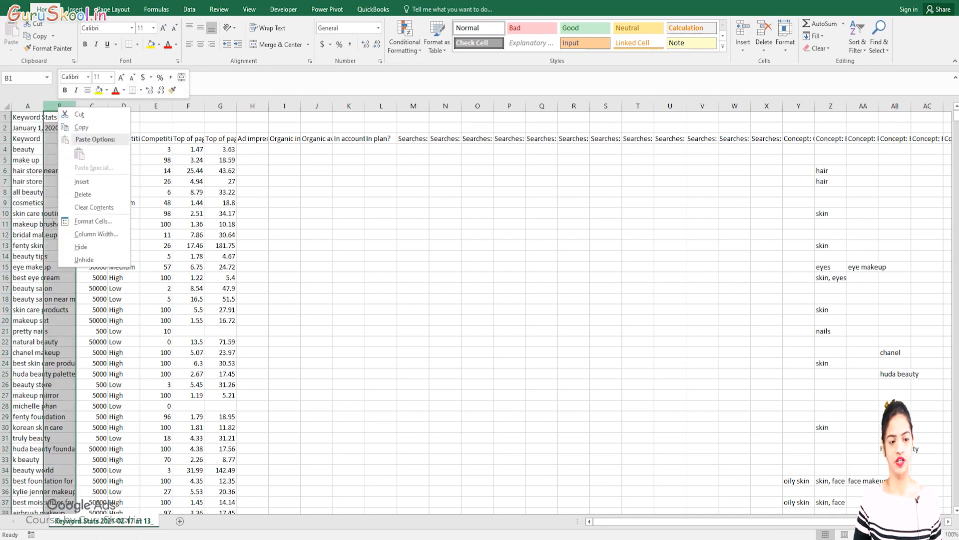
pyautogui.click(83, 194)
pyautogui.rightClick(59, 106)
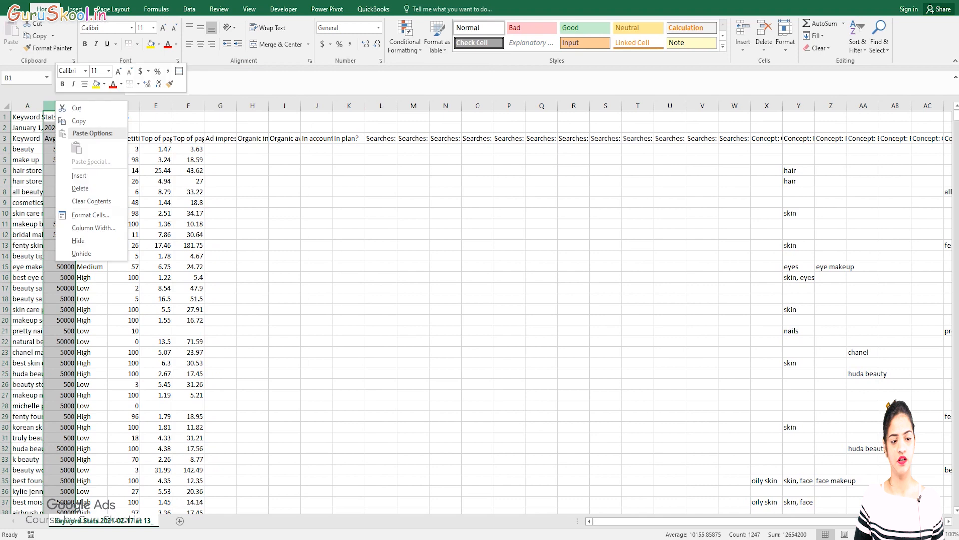
pyautogui.press('Escape')
pyautogui.hotkey('ctrl', '-')
pyautogui.rightClick(59, 106)
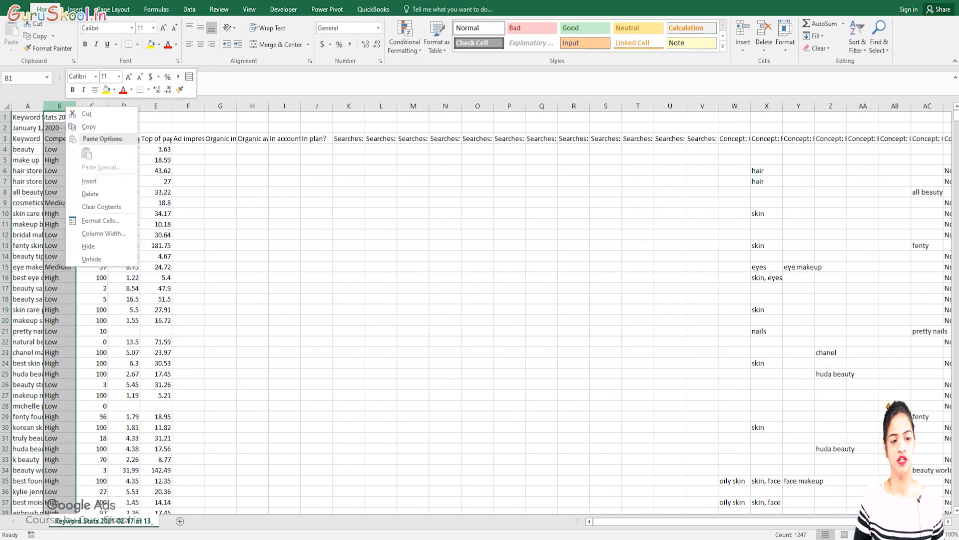
pyautogui.click(83, 194)
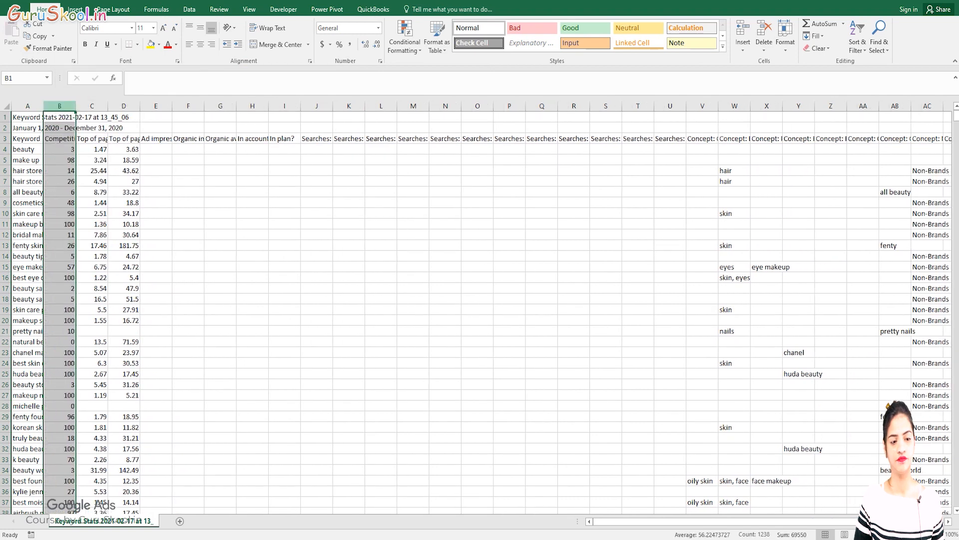
# Clear the contents of all remaining columns from B onward, keeping only the keywords in column A.
pyautogui.moveTo(59, 106); pyautogui.dragTo(462, 106)
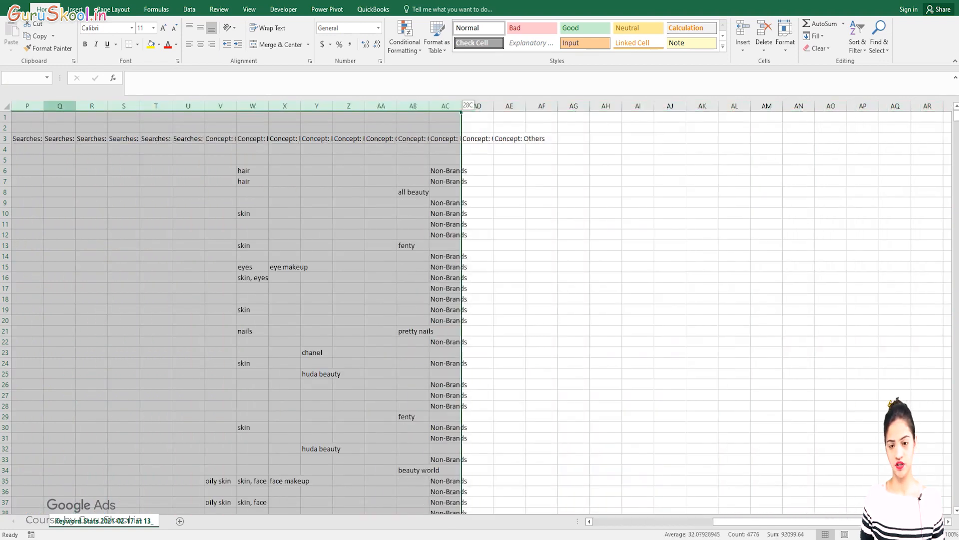
pyautogui.moveTo(462, 106); pyautogui.dragTo(494, 106)
pyautogui.press('Delete')
pyautogui.press('BackSpace')
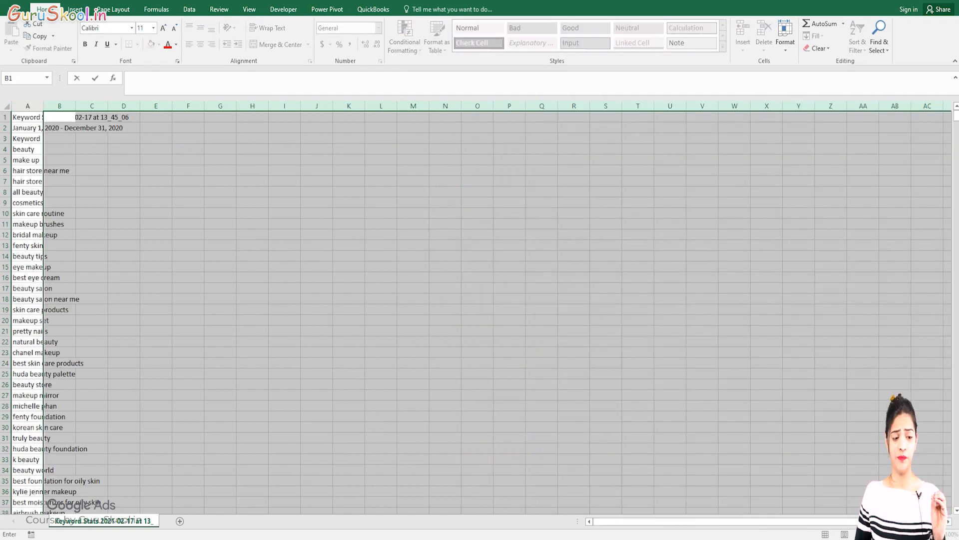
pyautogui.click(156, 138)
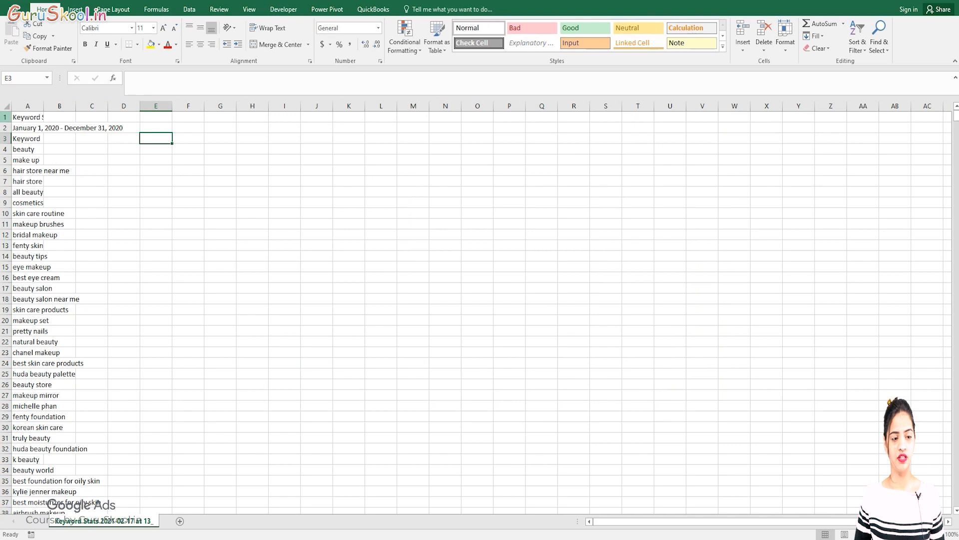
# Delete the report title row, the date range row and the Keyword header row above the keyword list.
pyautogui.click(5, 117)
pyautogui.hotkey('shift', 'Down')
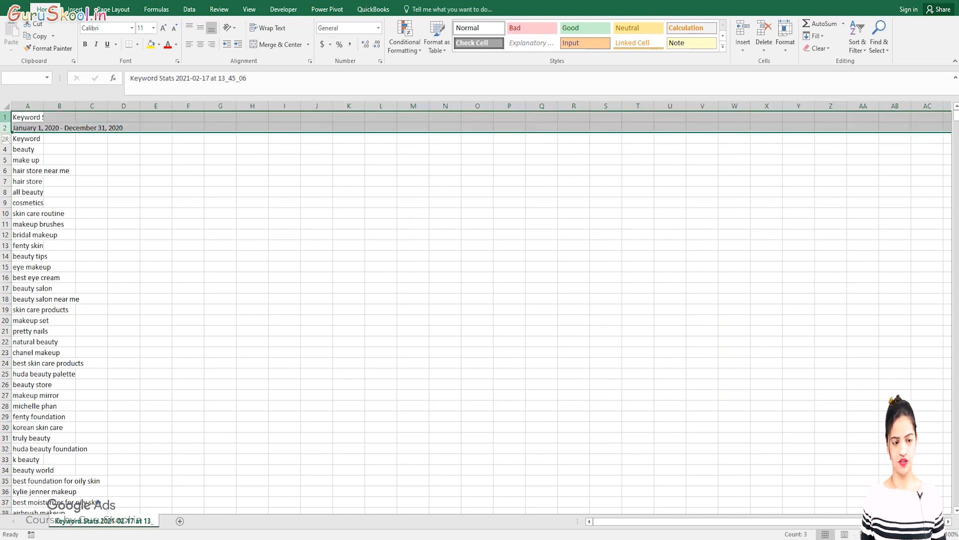
pyautogui.hotkey('ctrl', '-')
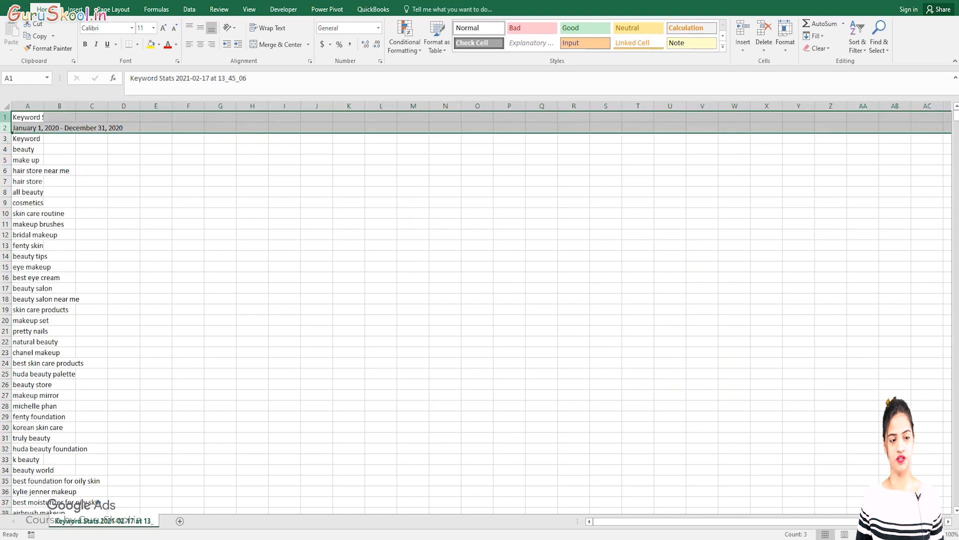
pyautogui.rightClick(6, 118)
pyautogui.click(28, 206)
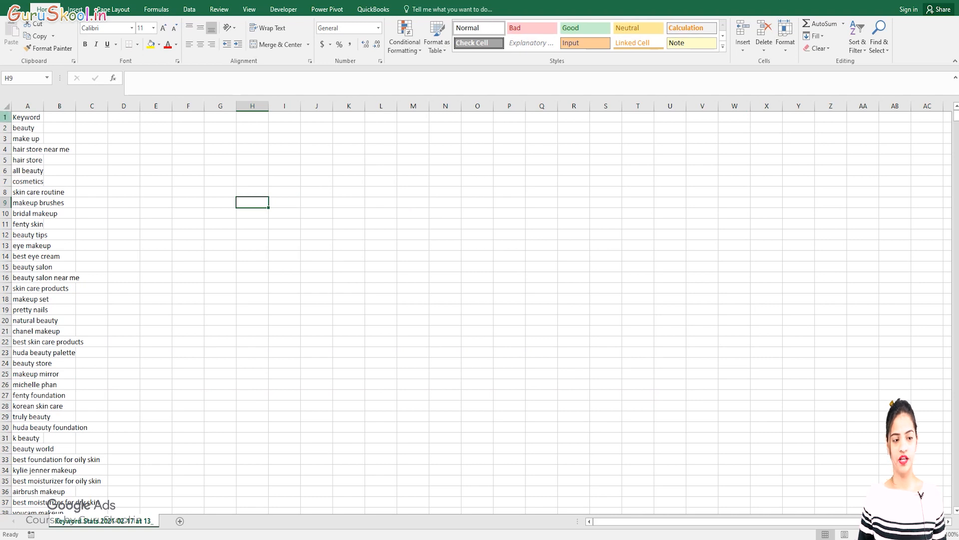
pyautogui.rightClick(6, 117)
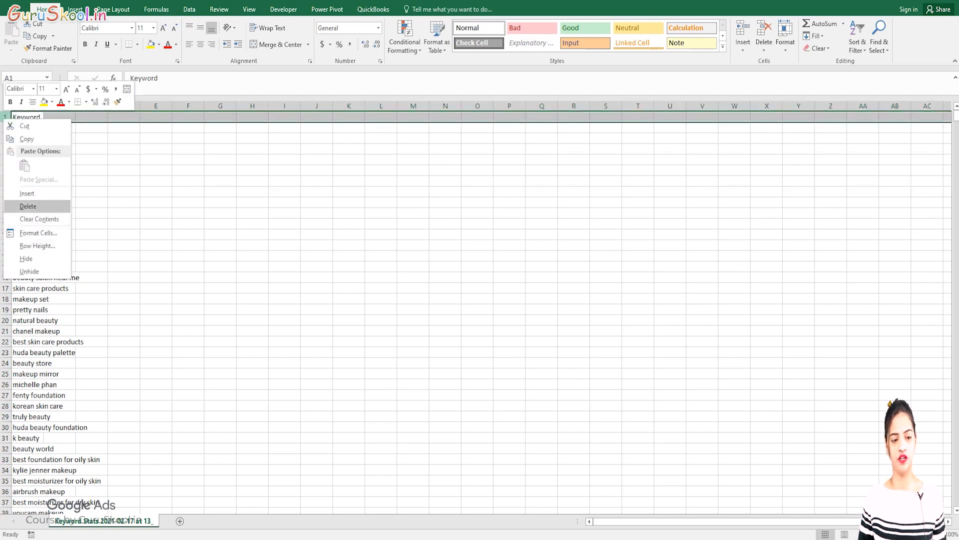
pyautogui.click(28, 207)
pyautogui.click(253, 202)
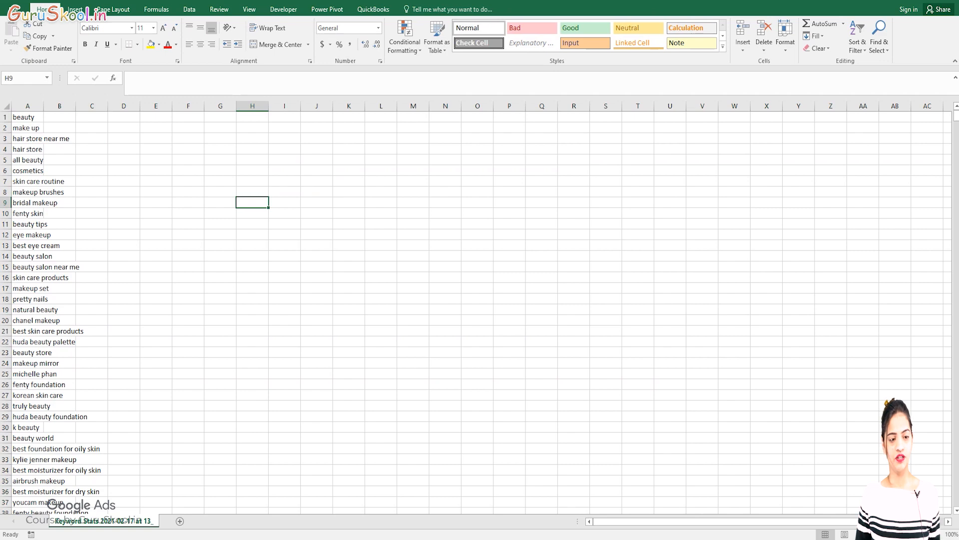
# Widen column A so the long keywords fit inside it.
pyautogui.moveTo(43, 106); pyautogui.dragTo(160, 105)
pyautogui.scroll(-4, 480, 310)
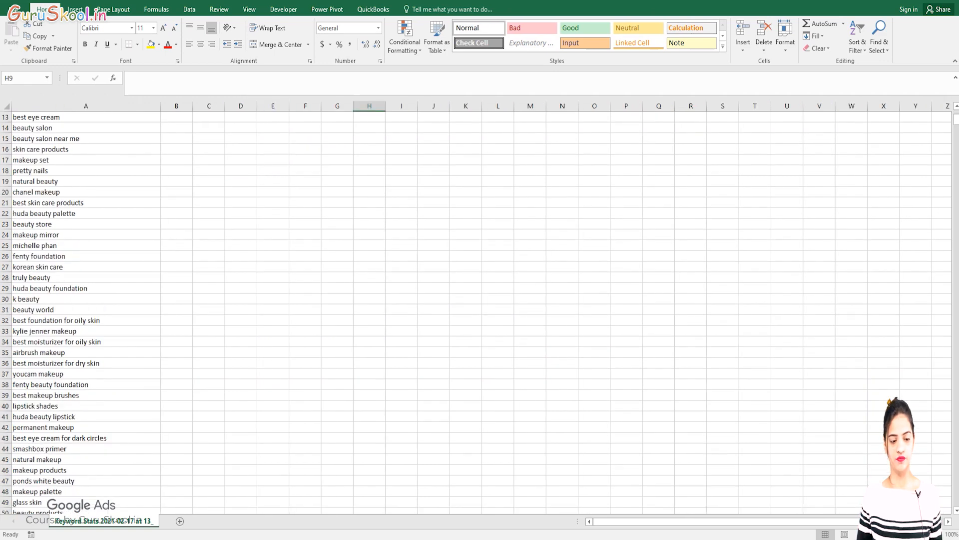
# Review the cleaned keyword list in column A down to its last row and return to the first keyword.
pyautogui.scroll(-15, 480, 310)
pyautogui.scroll(20, 479, 310)
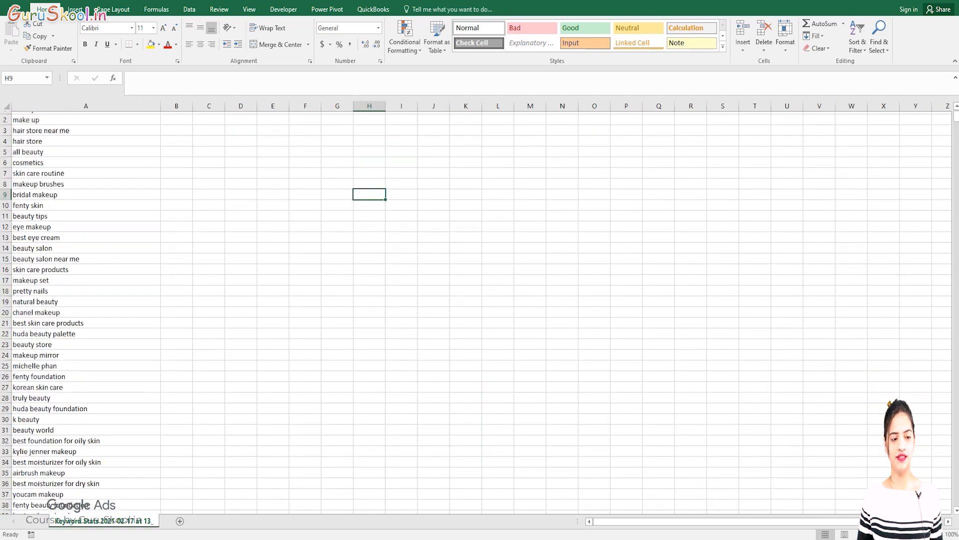
pyautogui.click(86, 117)
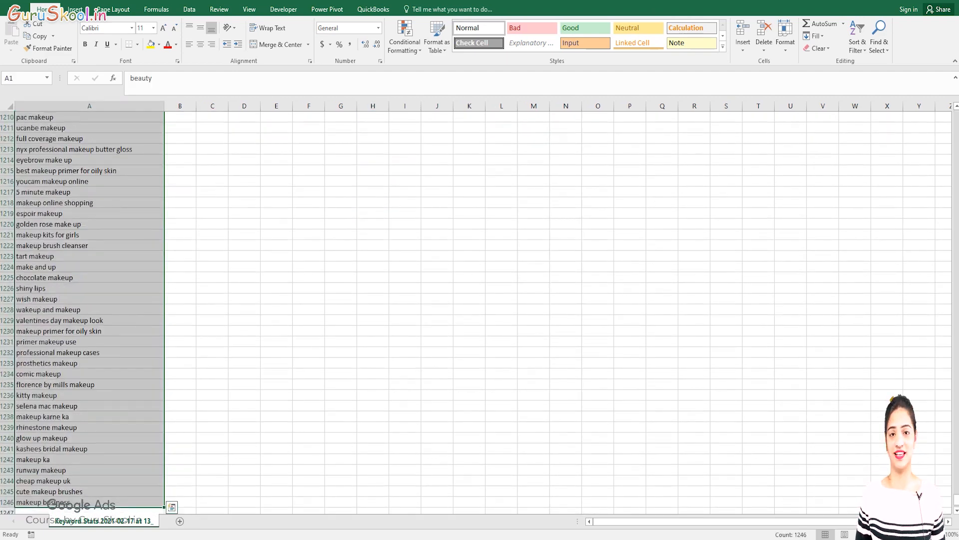
pyautogui.scroll(20, 90, 310)
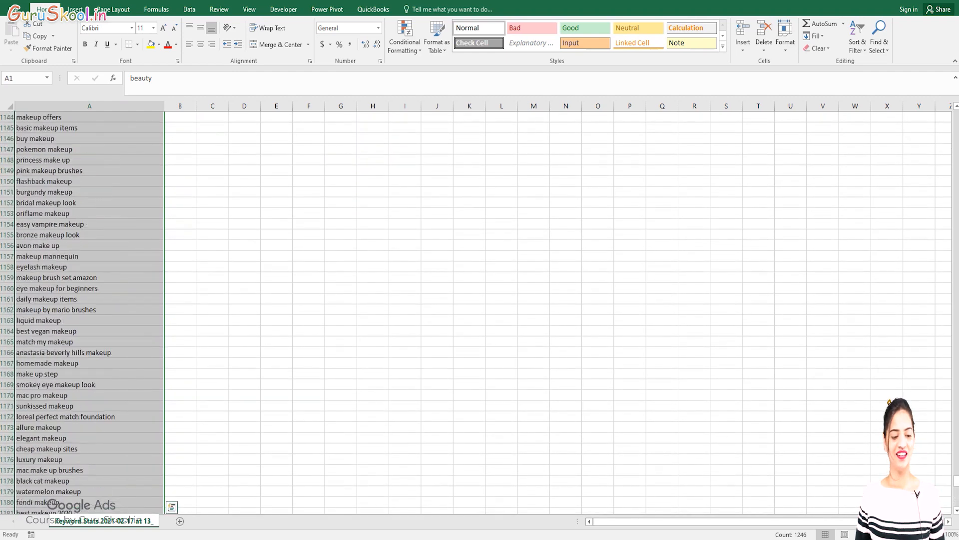
pyautogui.hotkey('ctrl', 'Home')
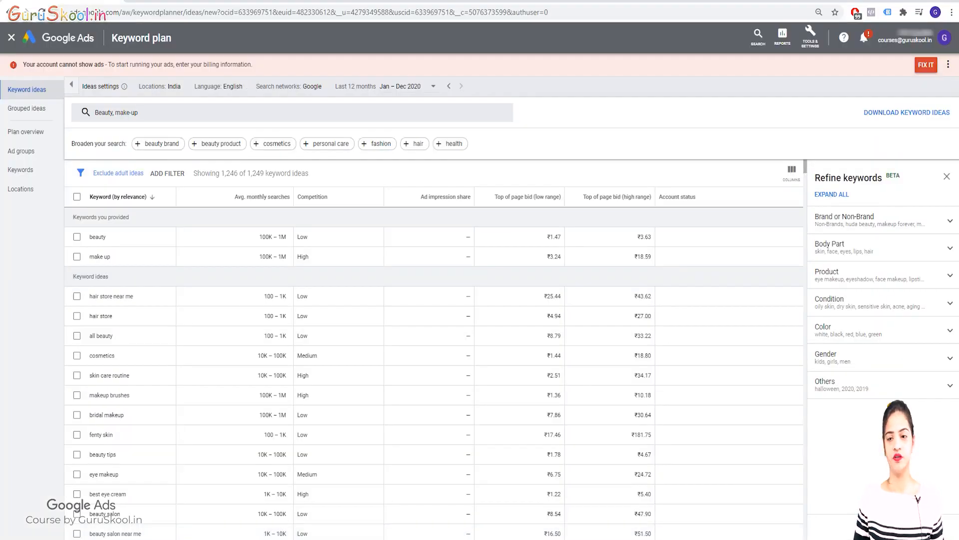
# Switch to Google Ads and start a new custom audience in Audience manager.
pyautogui.click(61, 38)
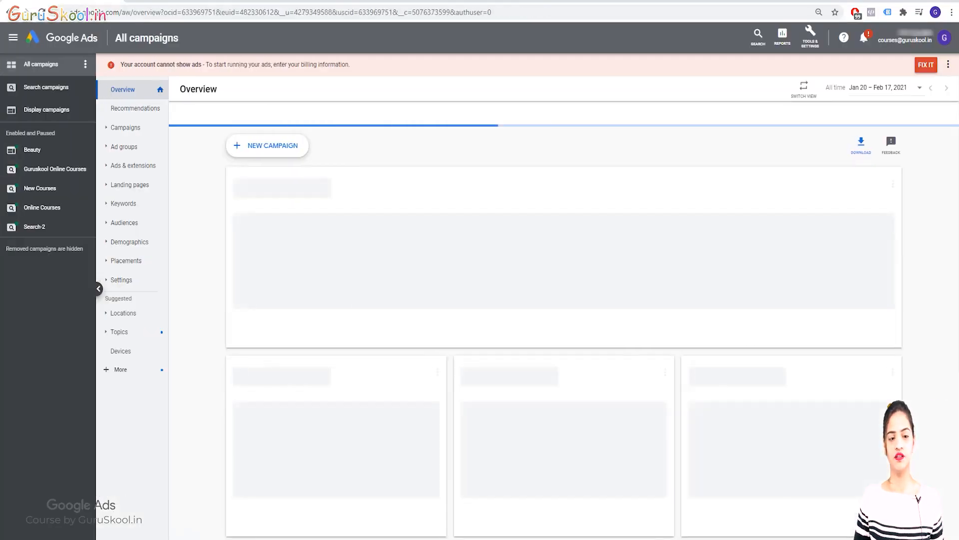
pyautogui.click(810, 38)
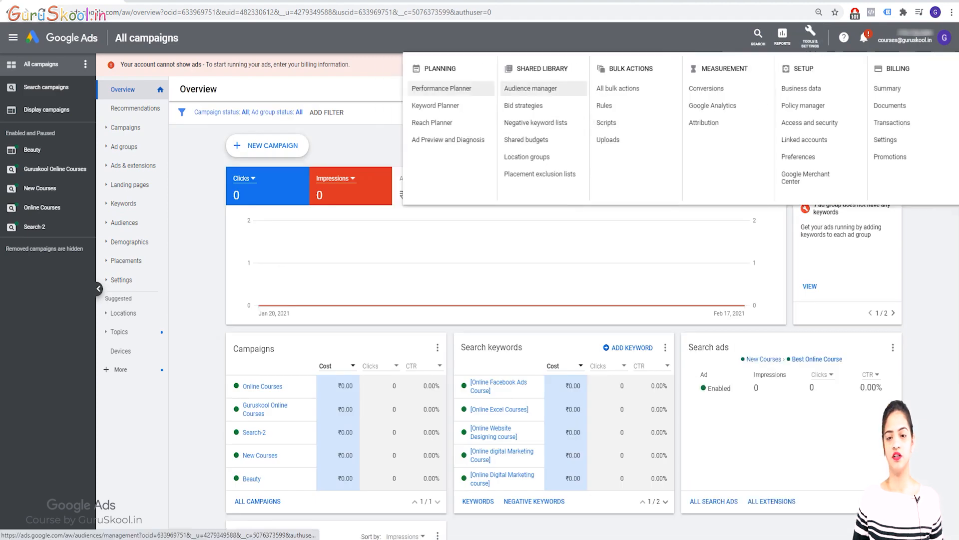
pyautogui.click(540, 88)
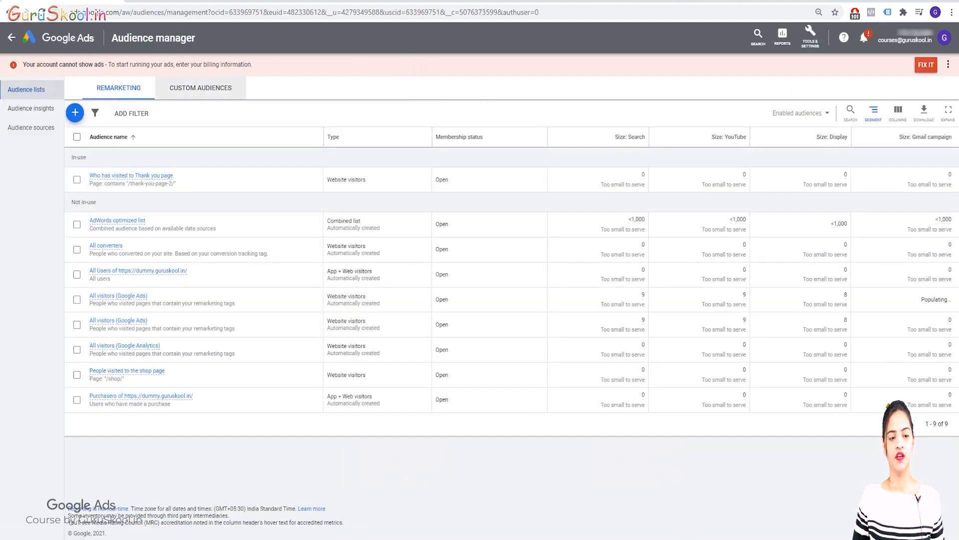
pyautogui.click(200, 88)
pyautogui.click(75, 112)
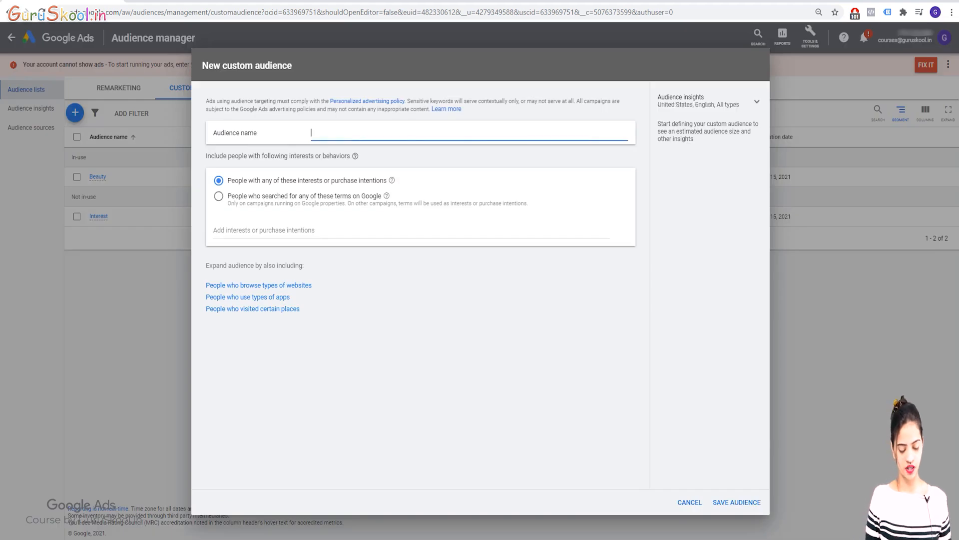
# Name the audience "Beauty (new)" and target people who searched for any of these terms on Google.
pyautogui.write('Beay')
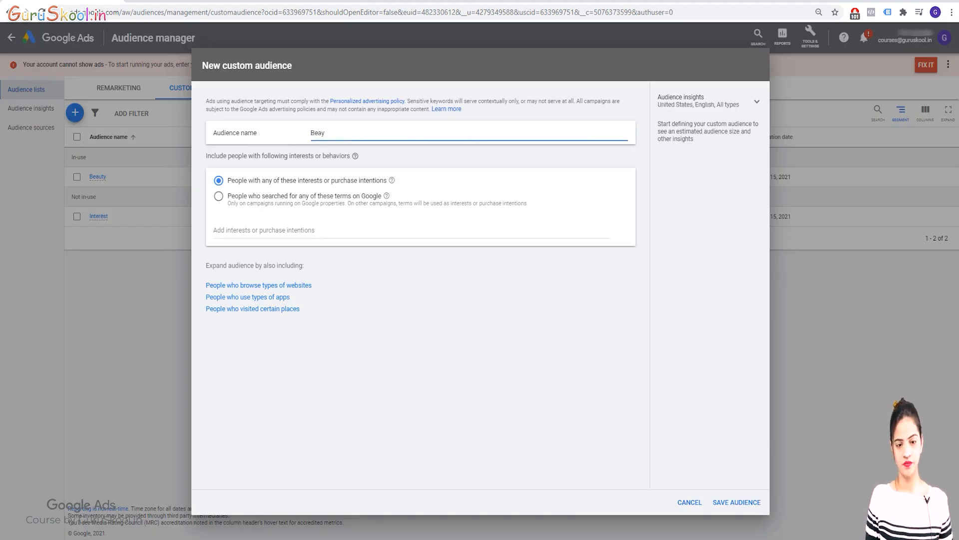
pyautogui.press('BackSpace')
pyautogui.write('uty')
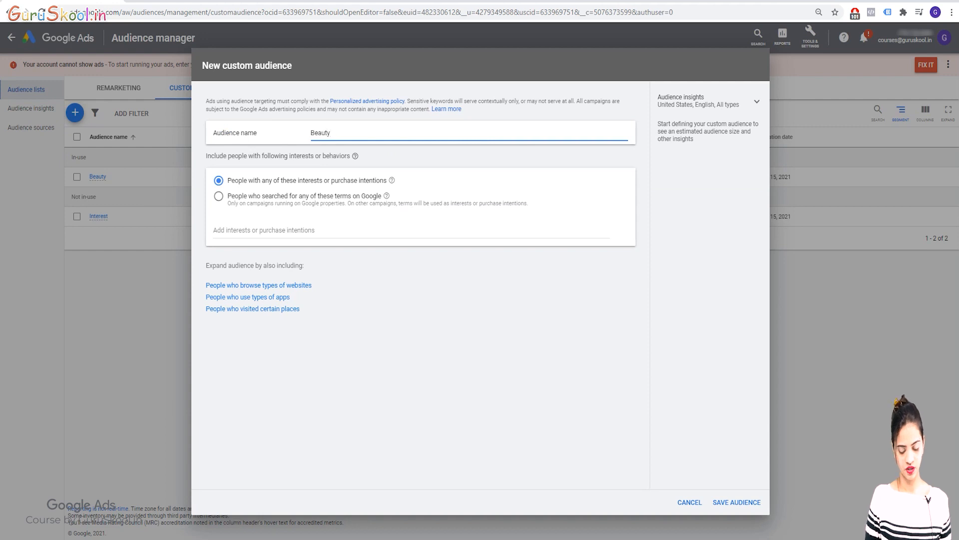
pyautogui.write(' (new')
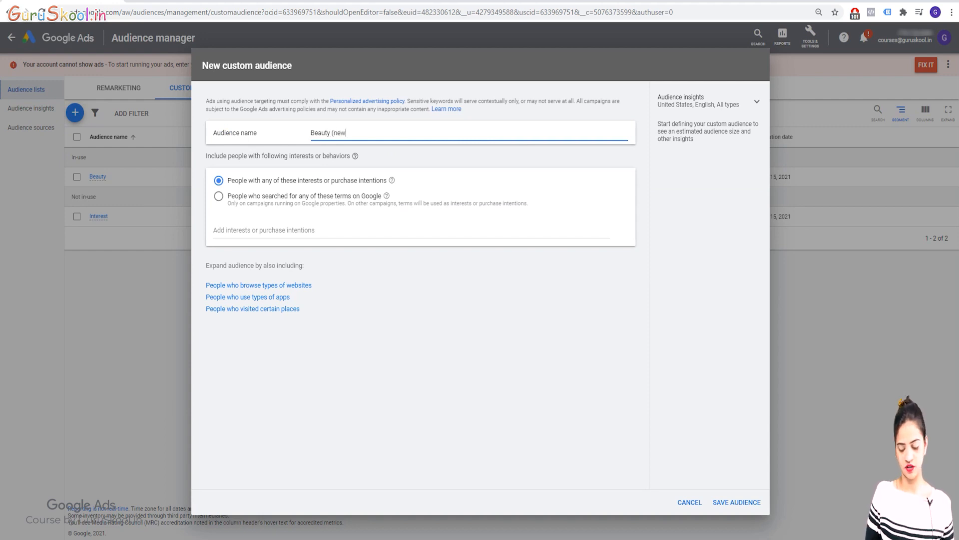
pyautogui.write(')')
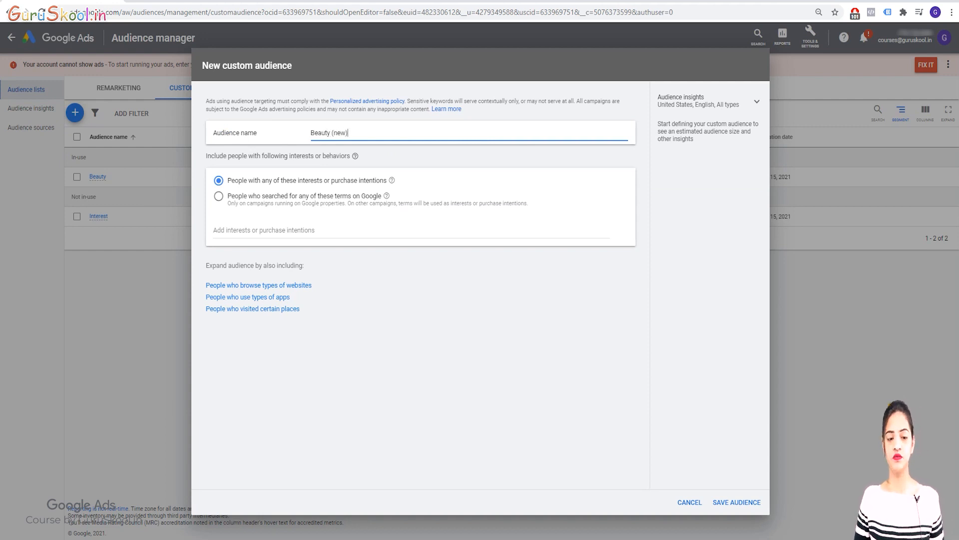
pyautogui.press('Tab')
pyautogui.click(218, 196)
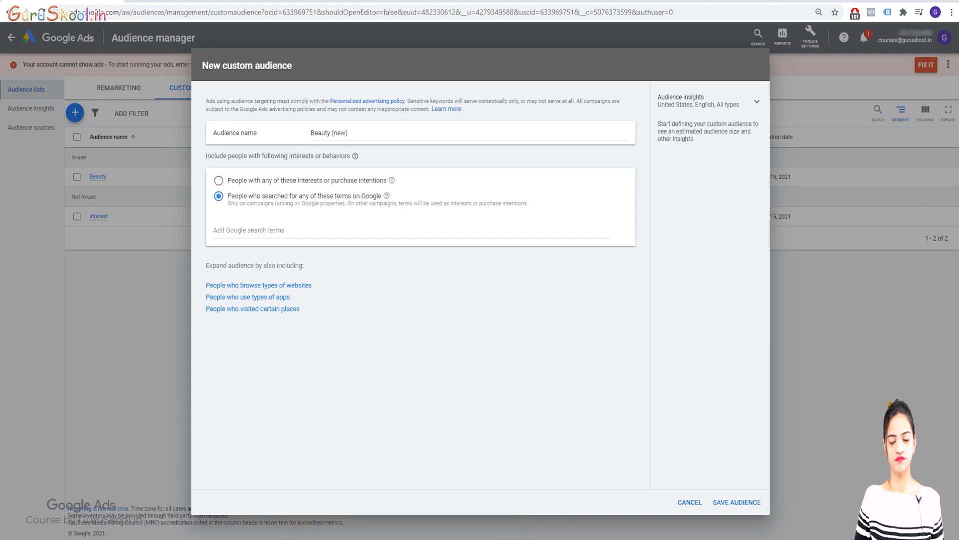
# Copy all keywords from column A of the Excel sheet and paste them as the audience's Google search terms.
pyautogui.hotkey('alt', 'Tab')
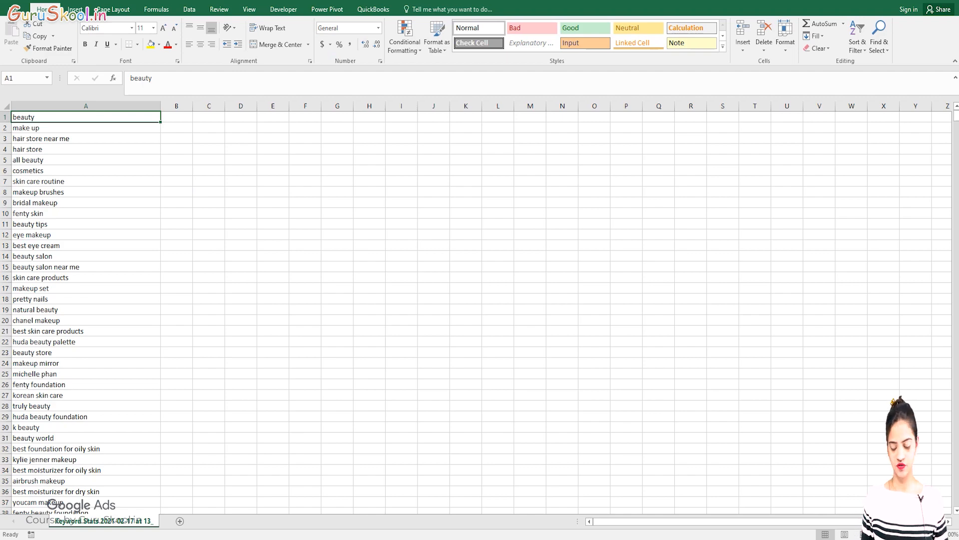
pyautogui.hotkey('ctrl', 'shift', 'Down')
pyautogui.hotkey('ctrl', 'c')
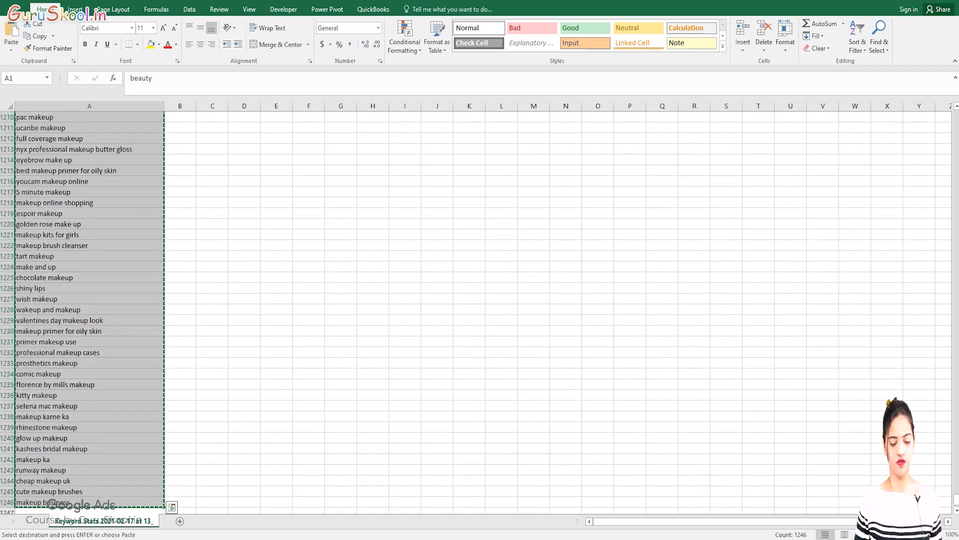
pyautogui.hotkey('alt', 'Tab')
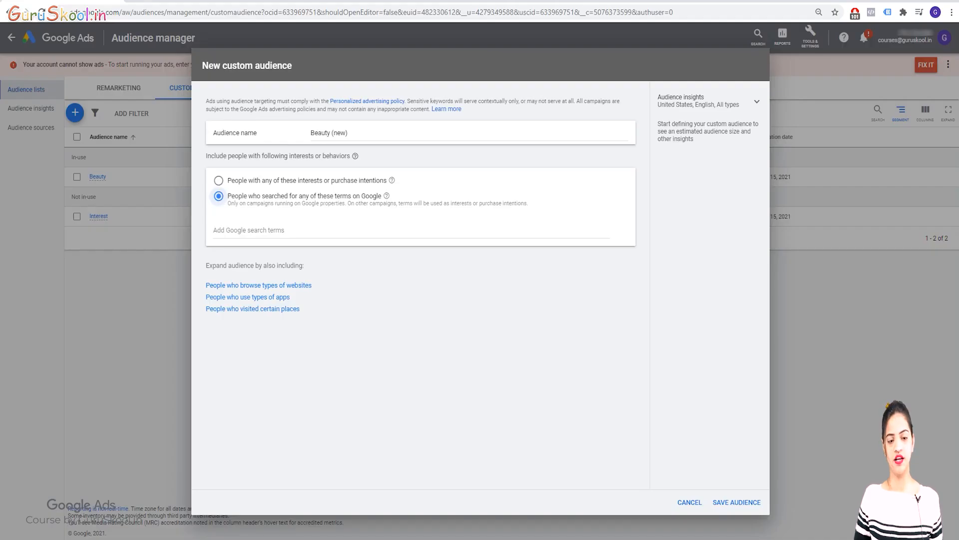
pyautogui.click(249, 230)
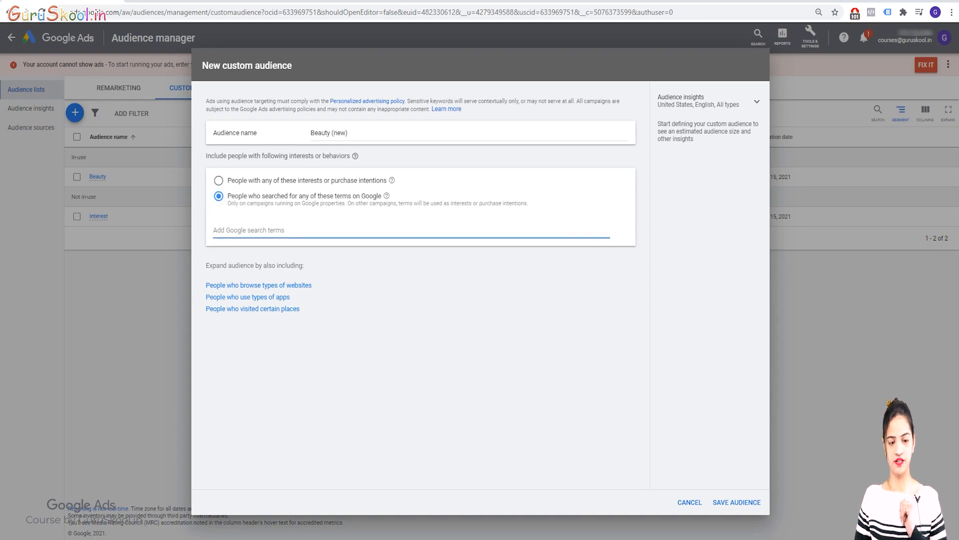
pyautogui.hotkey('ctrl', 'v')
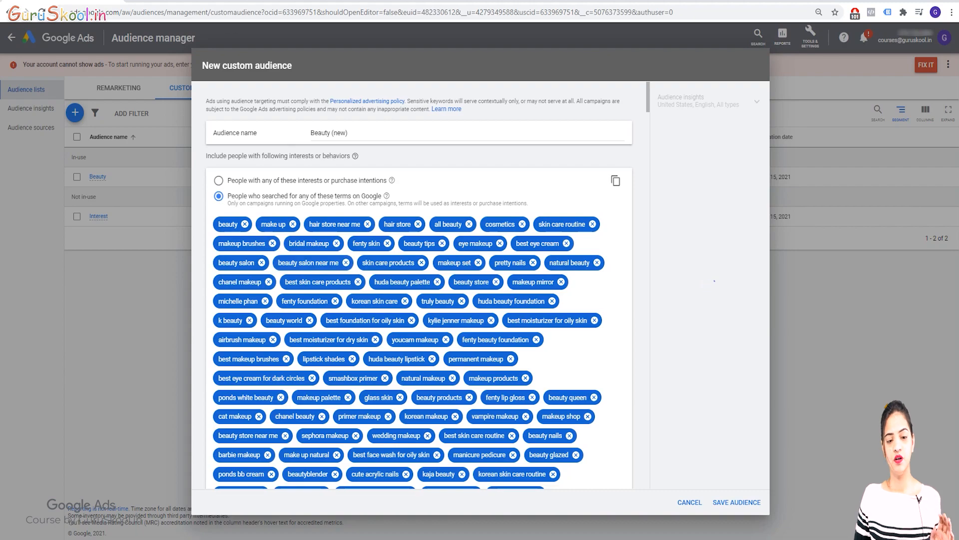
# Try to save the custom audience after checking its pasted search terms and weekly impressions estimate.
pyautogui.scroll(-15, 418, 285)
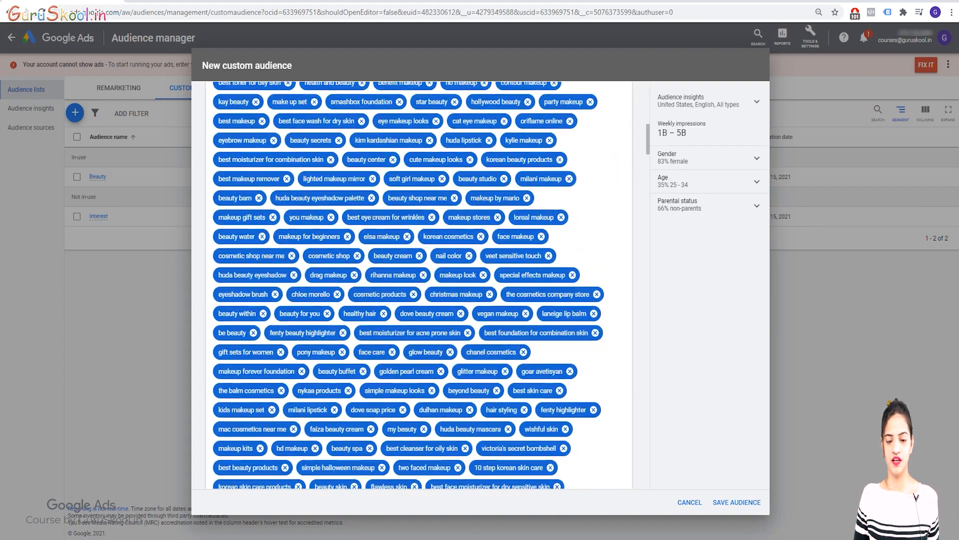
pyautogui.scroll(-10, 419, 285)
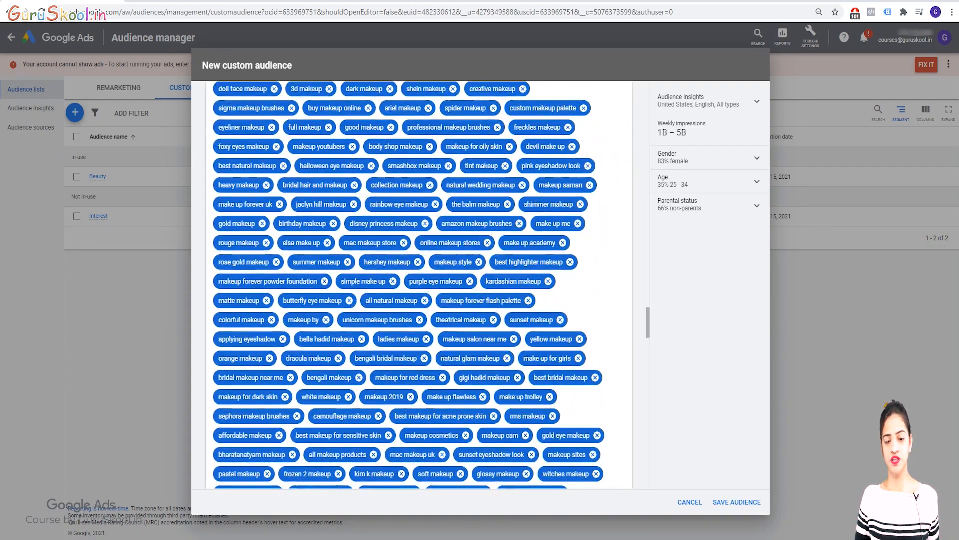
pyautogui.scroll(20, 419, 285)
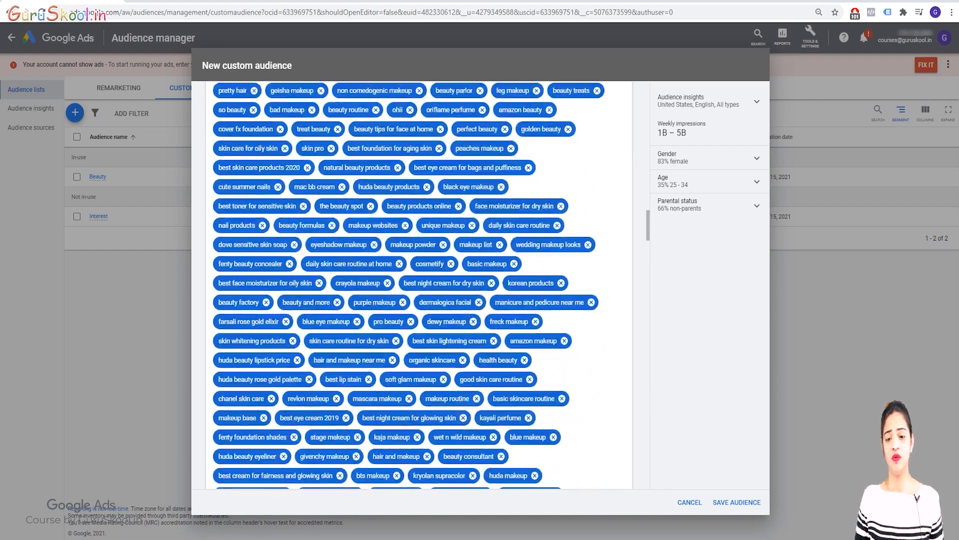
pyautogui.scroll(1, 419, 284)
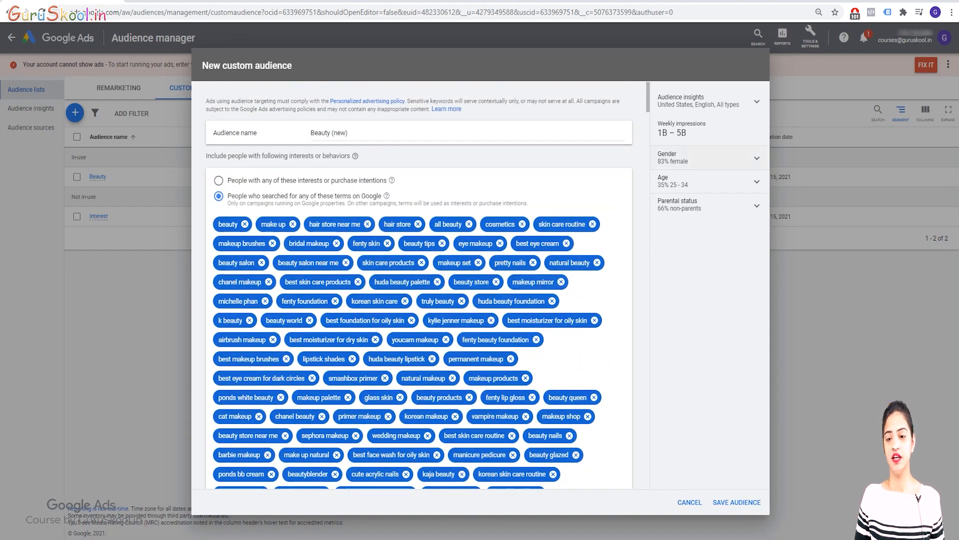
pyautogui.moveTo(663, 124); pyautogui.dragTo(688, 133)
pyautogui.click(690, 134)
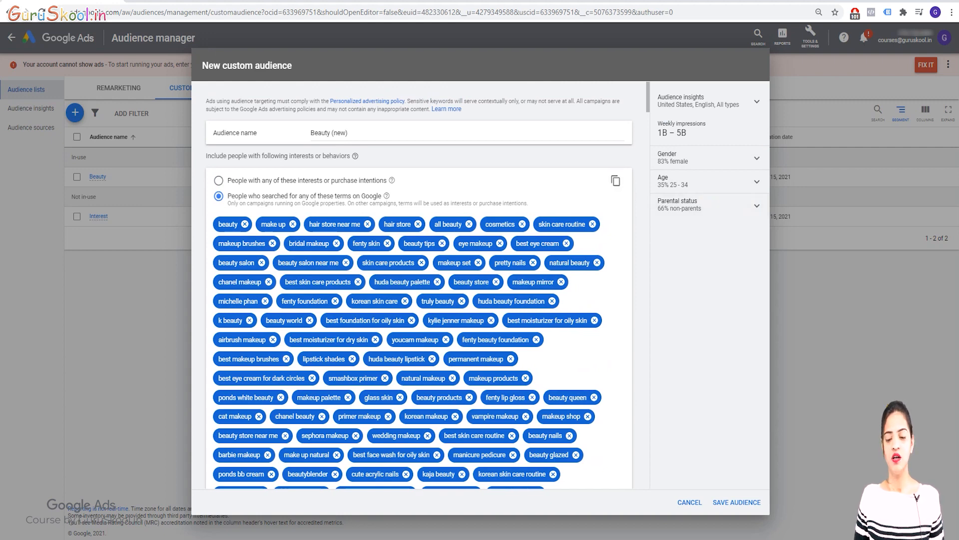
pyautogui.click(736, 502)
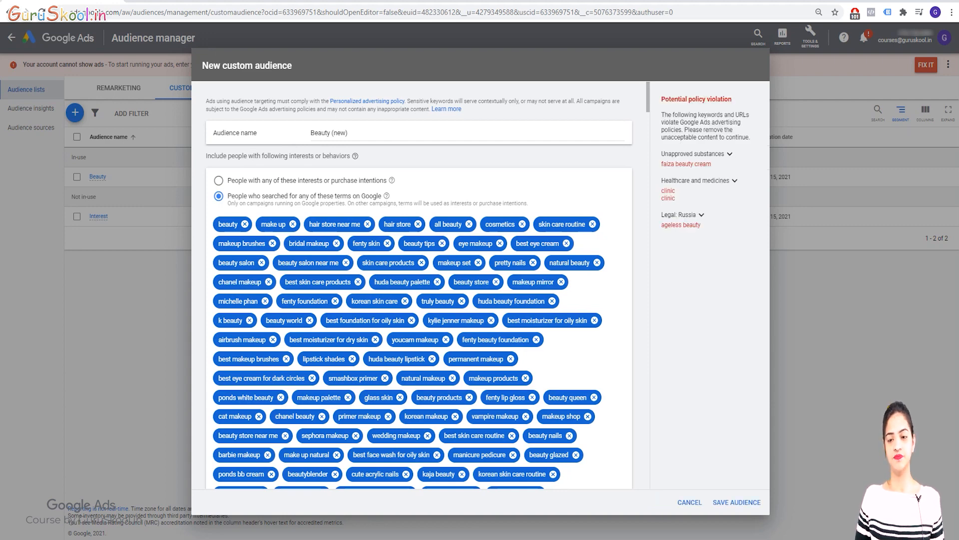
# Find the keyword "faiza beauty cream" among the search terms and remove it from the audience.
pyautogui.doubleClick(685, 164)
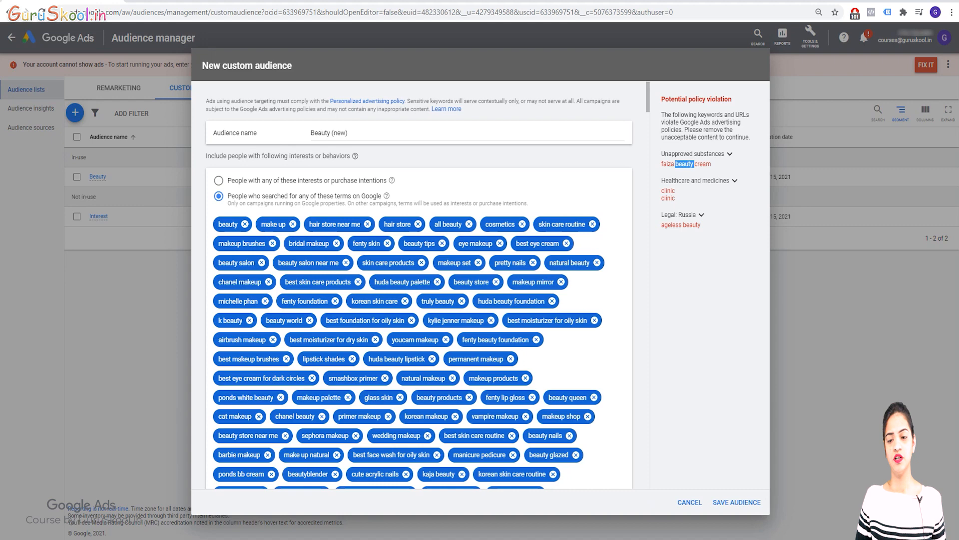
pyautogui.click(686, 164)
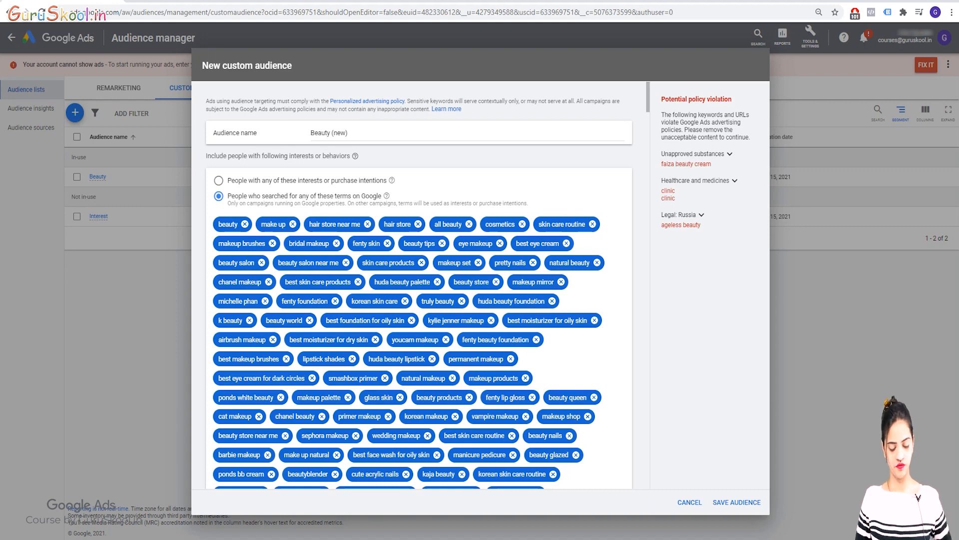
pyautogui.hotkey('ctrl', 'f')
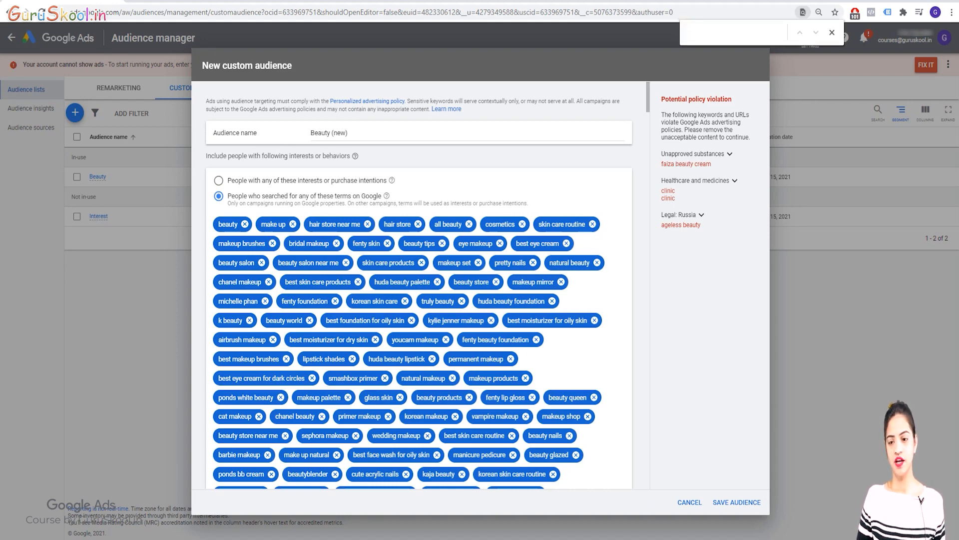
pyautogui.moveTo(712, 164); pyautogui.dragTo(661, 164)
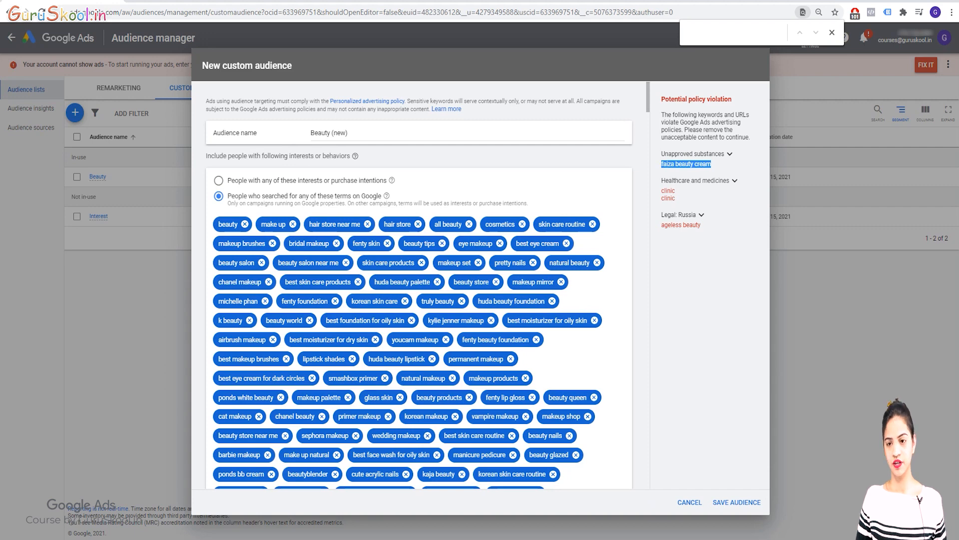
pyautogui.hotkey('ctrl', 'c')
pyautogui.hotkey('ctrl', 'v')
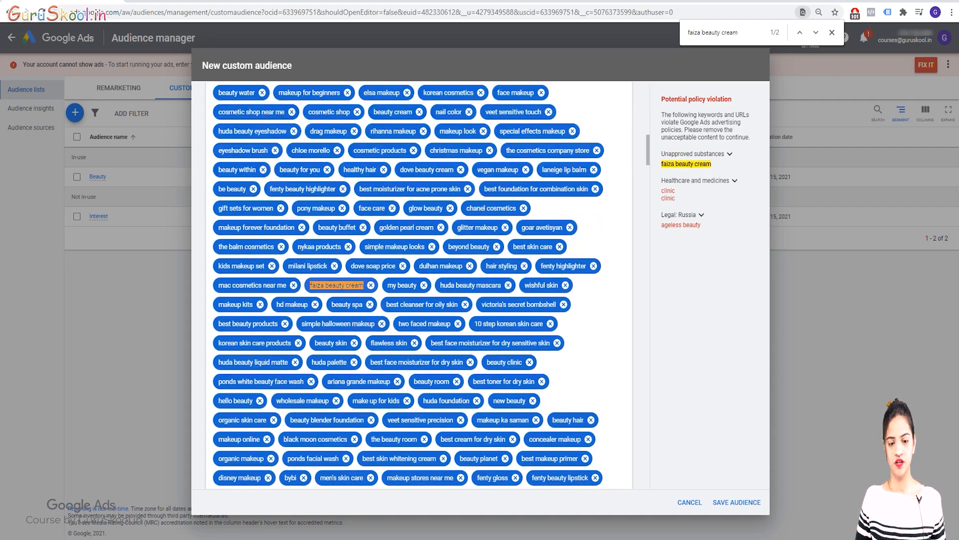
pyautogui.click(371, 285)
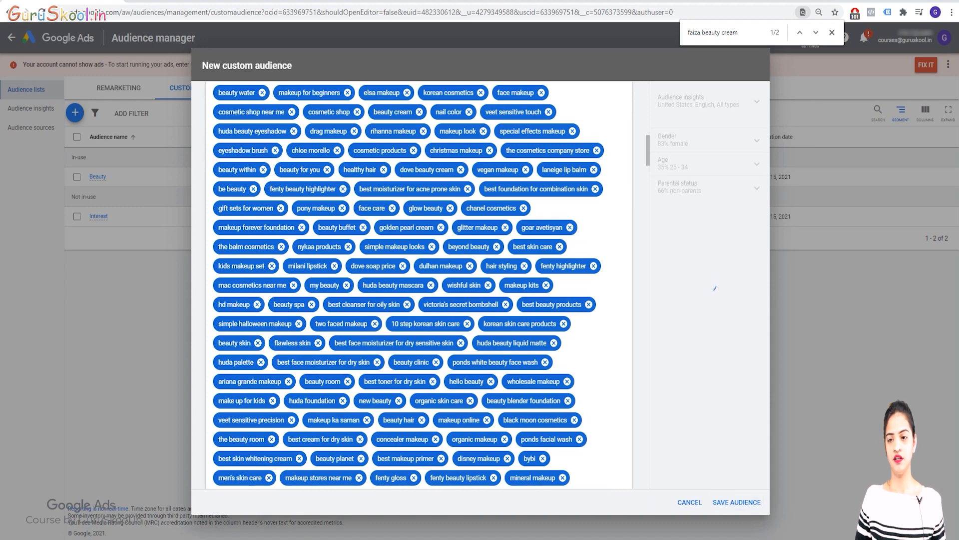
# Try to save the audience again and read the explanation of the Legal: Russia policy violation.
pyautogui.press('Escape')
pyautogui.click(737, 502)
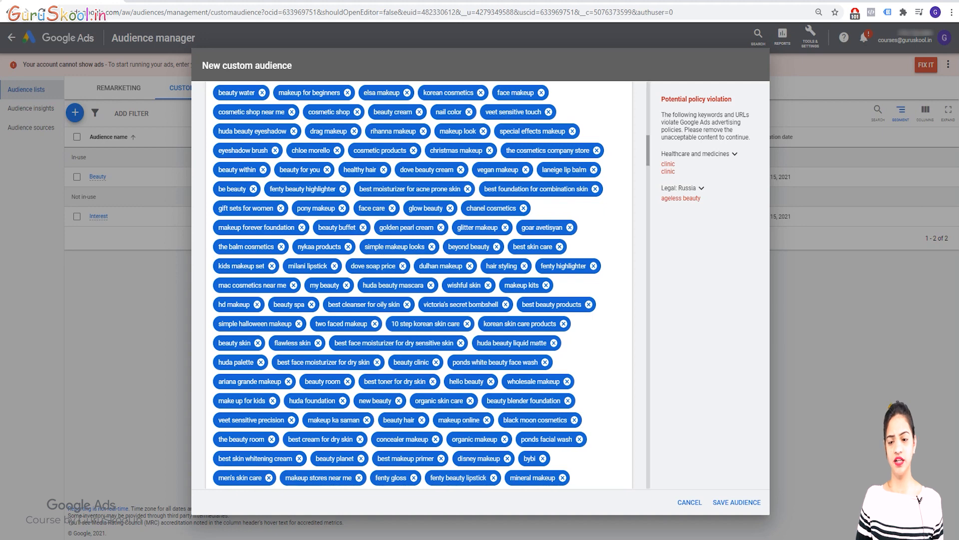
pyautogui.click(701, 188)
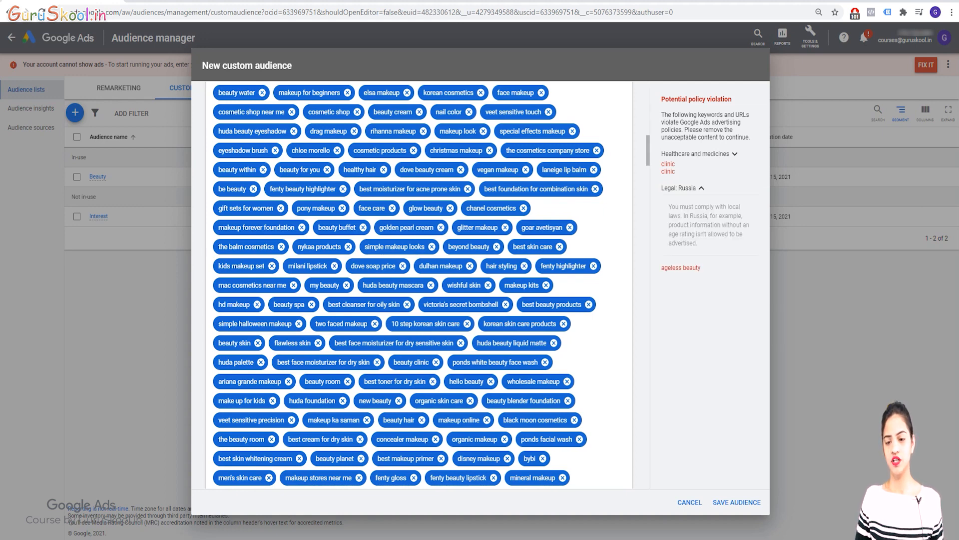
pyautogui.click(702, 188)
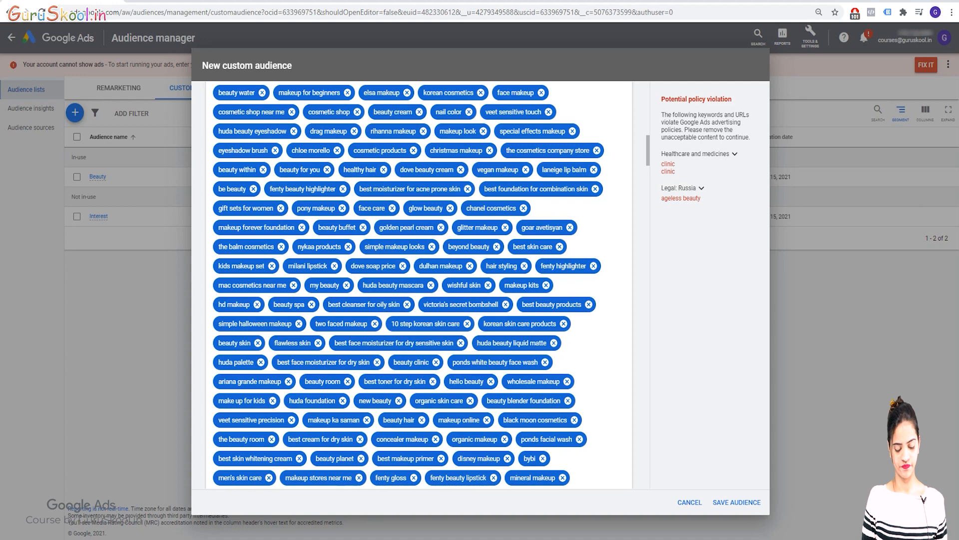
# Find the keyword "beauty clinic" among the search terms, remove it from the audience, and try to save again.
pyautogui.hotkey('ctrl', 'f')
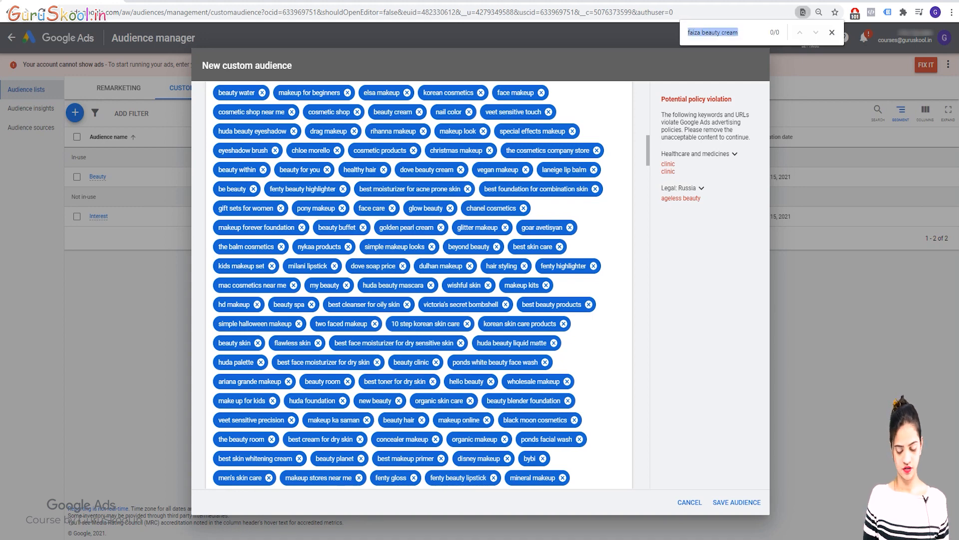
pyautogui.press('BackSpace')
pyautogui.write('cli')
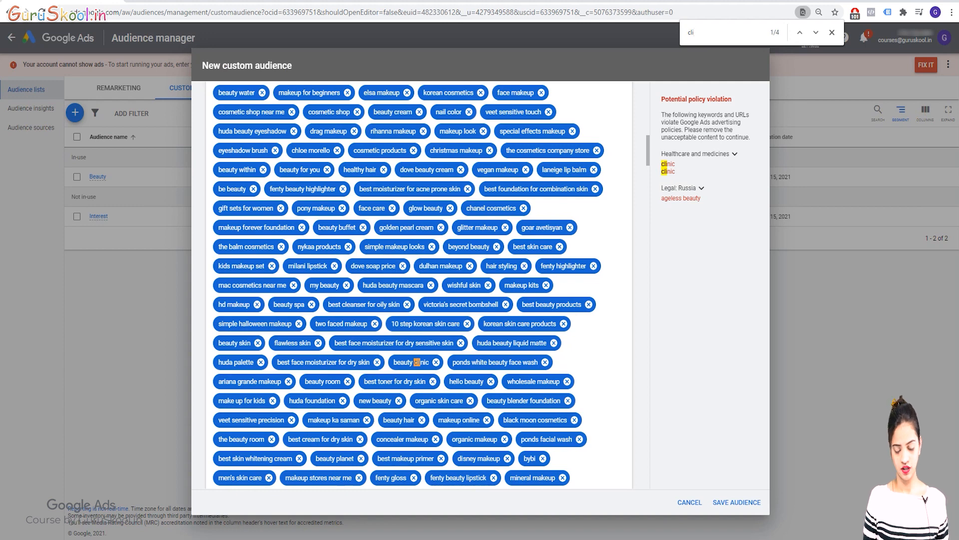
pyautogui.write('nic')
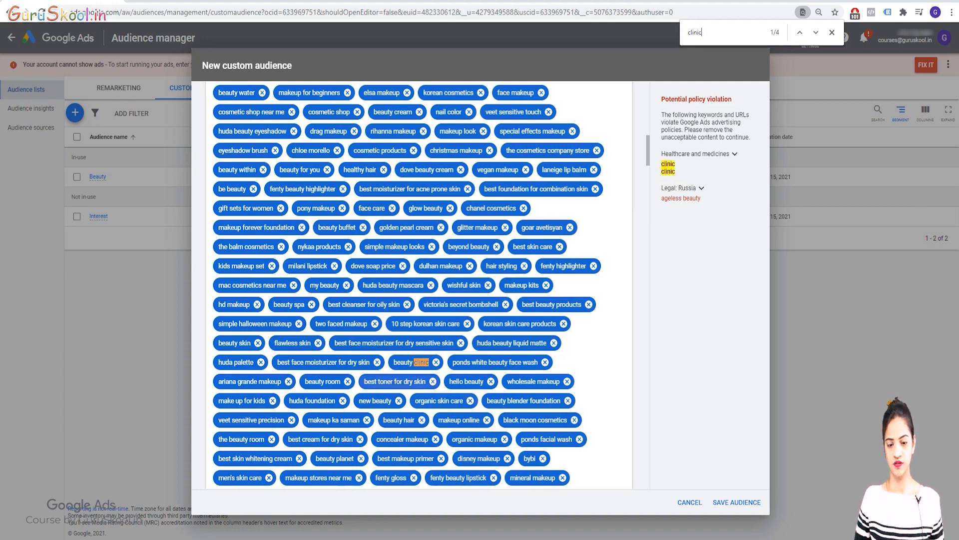
pyautogui.click(437, 362)
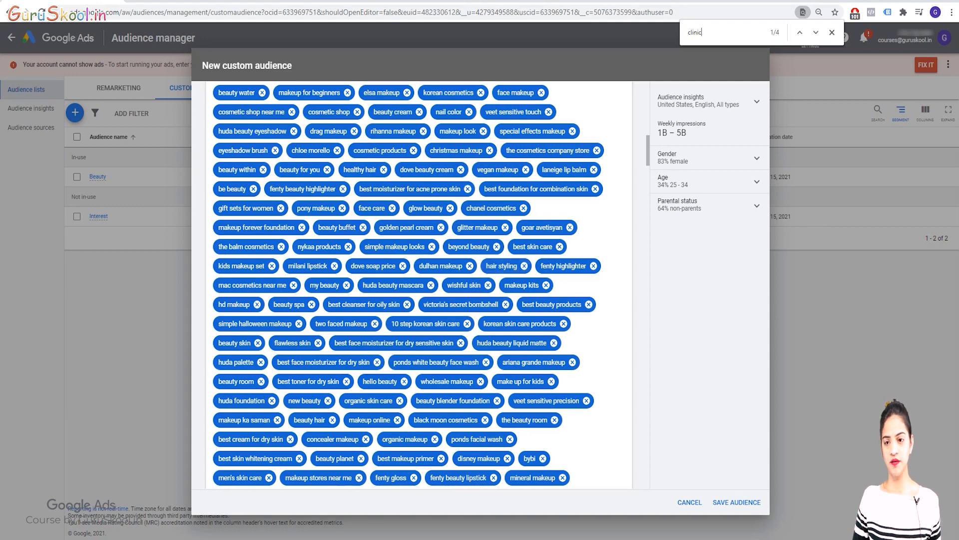
pyautogui.hotkey('ctrl', 'a')
pyautogui.press('BackSpace')
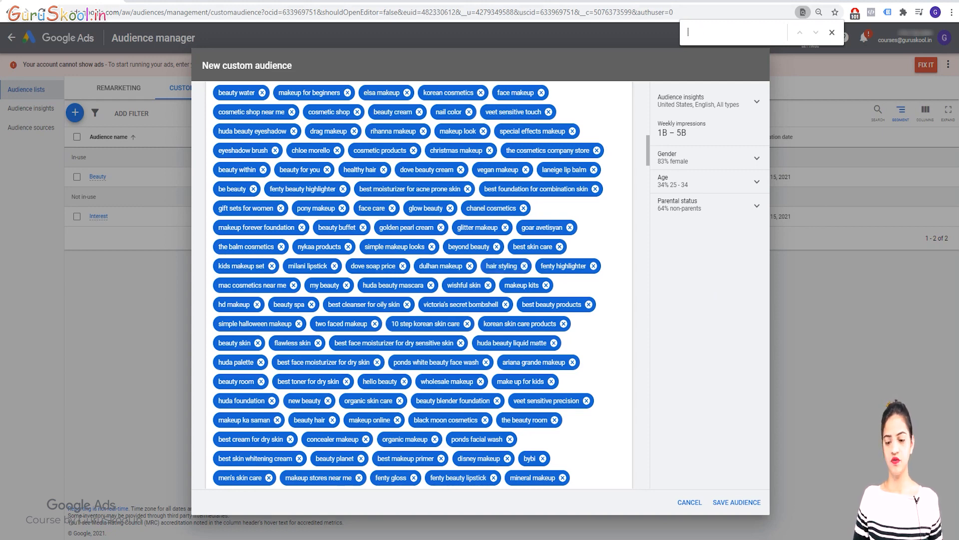
pyautogui.click(737, 502)
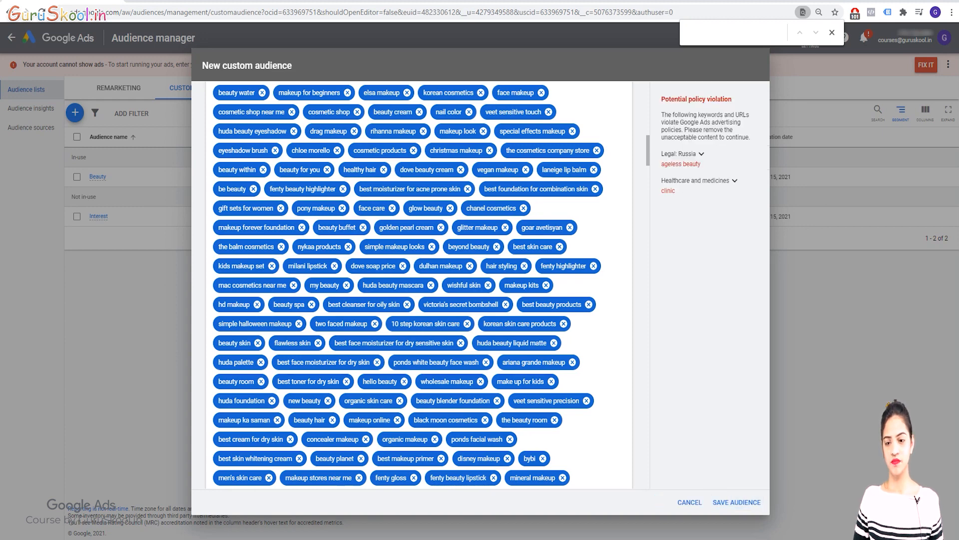
# Find the remaining "clinic" keyword, "the cosmetic clinic", remove it from the search terms, and retry saving the audience.
pyautogui.hotkey('ctrl', 'f')
pyautogui.write('clinic')
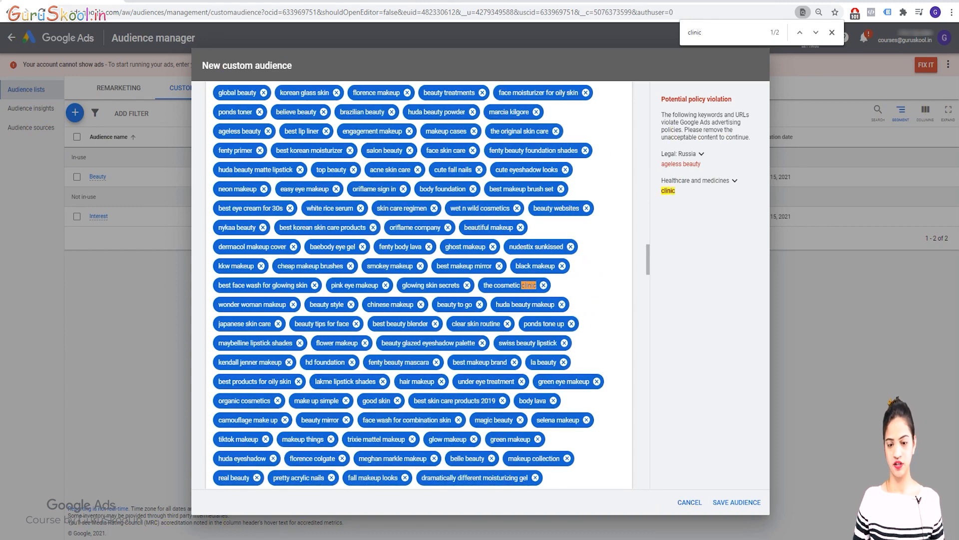
pyautogui.click(543, 285)
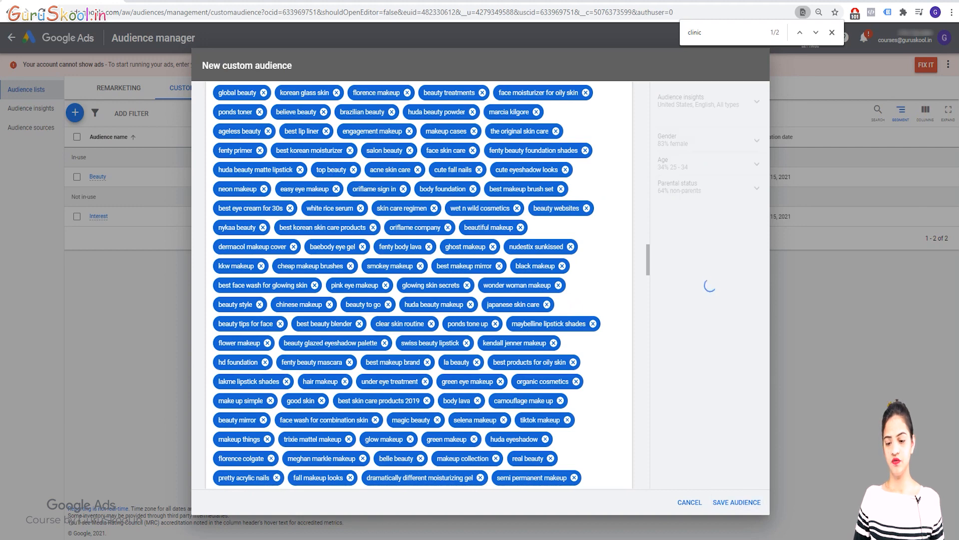
pyautogui.click(737, 502)
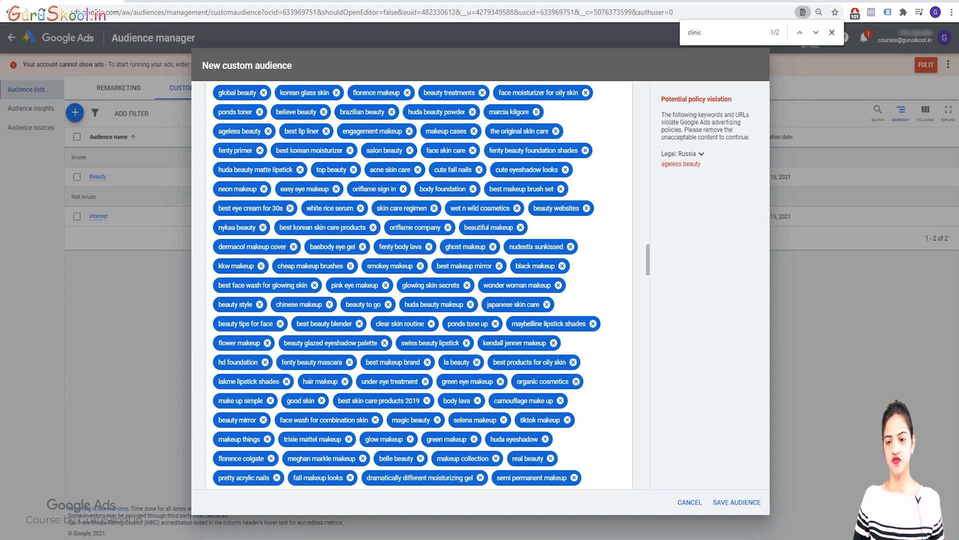
# Find and remove the keyword "ageless beauty" from the search terms, and save the custom audience.
pyautogui.hotkey('ctrl', 'f')
pyautogui.write('A')
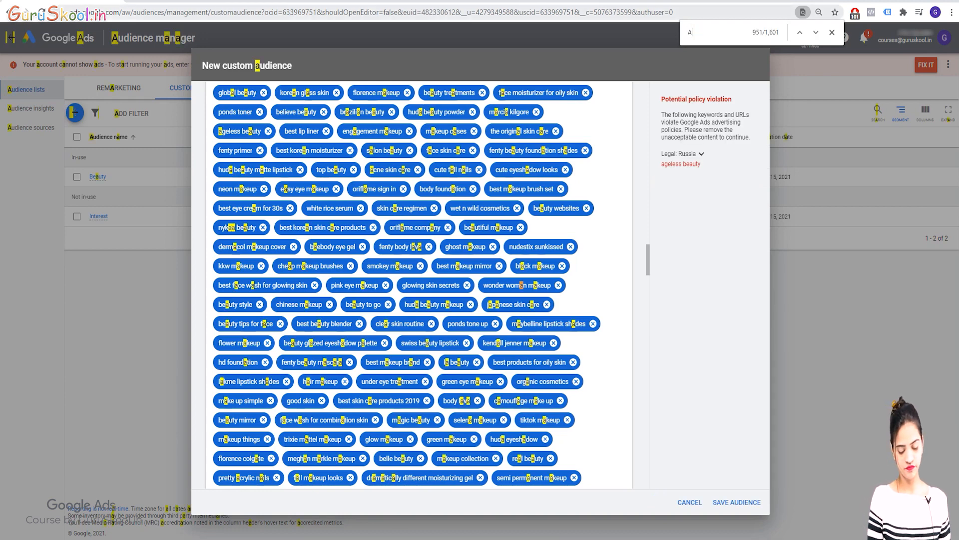
pyautogui.write('geless')
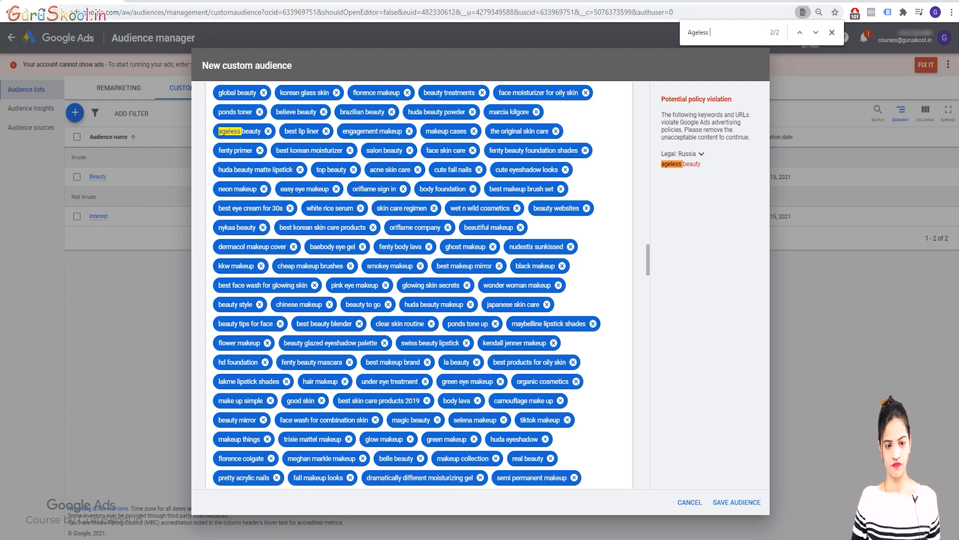
pyautogui.click(268, 131)
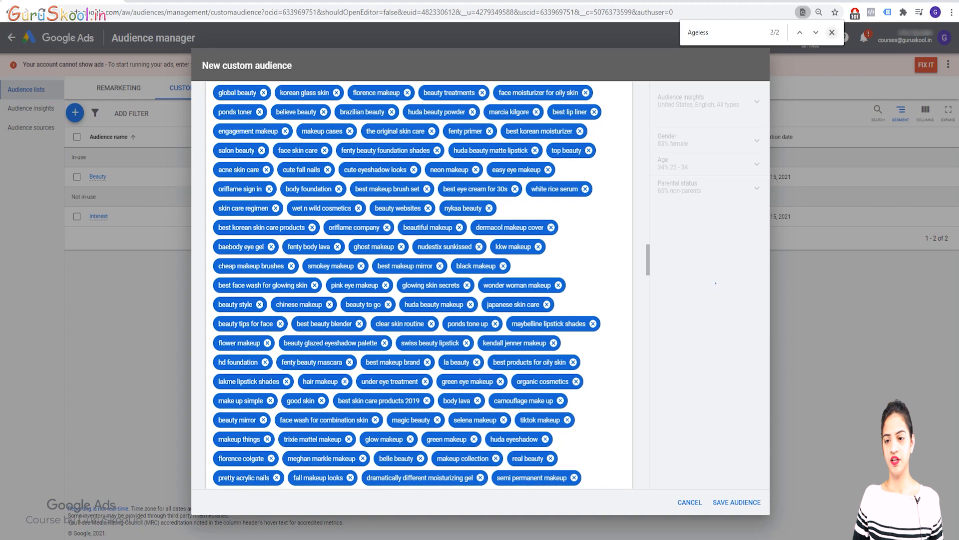
pyautogui.press('Escape')
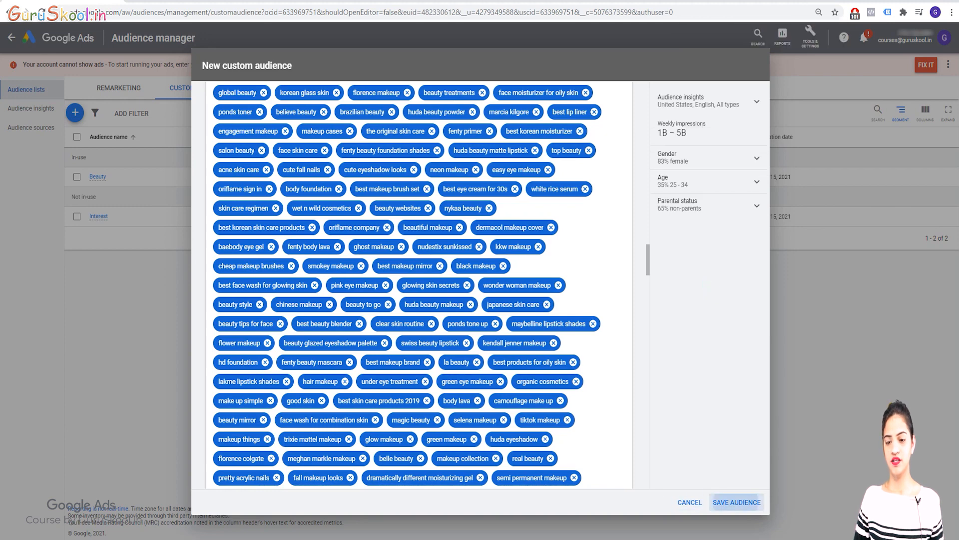
pyautogui.click(736, 502)
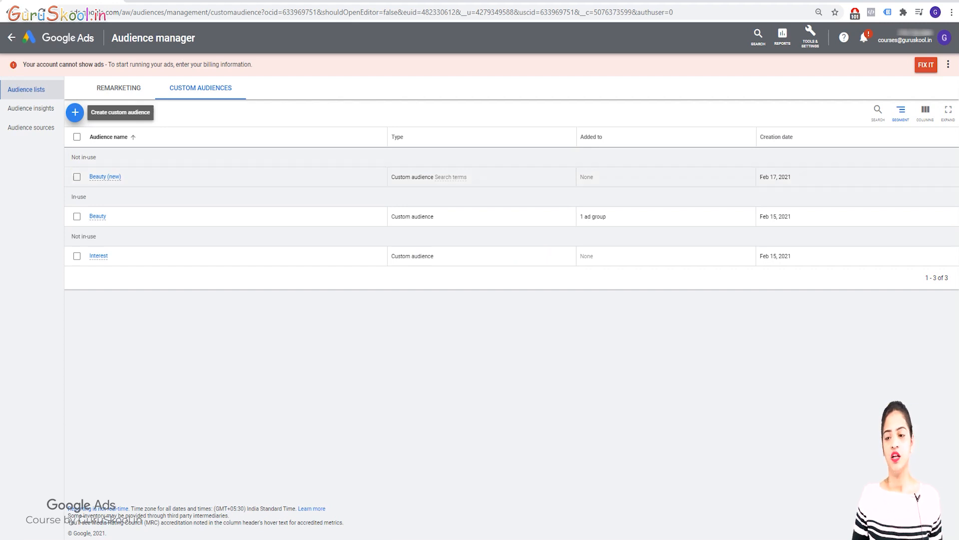
# Start a new campaign without a goal's guidance from the account overview, using the Video type and Custom video campaign subtype.
pyautogui.click(58, 38)
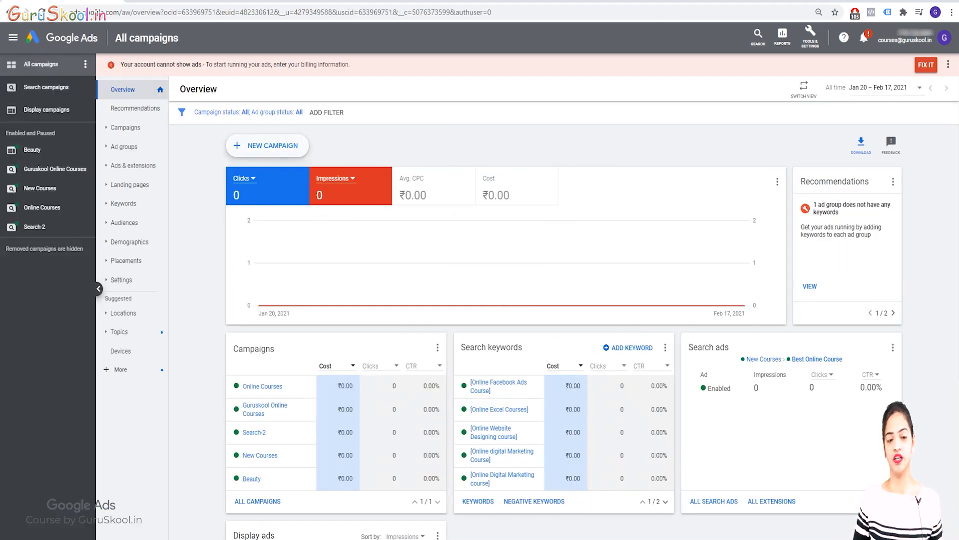
pyautogui.click(270, 145)
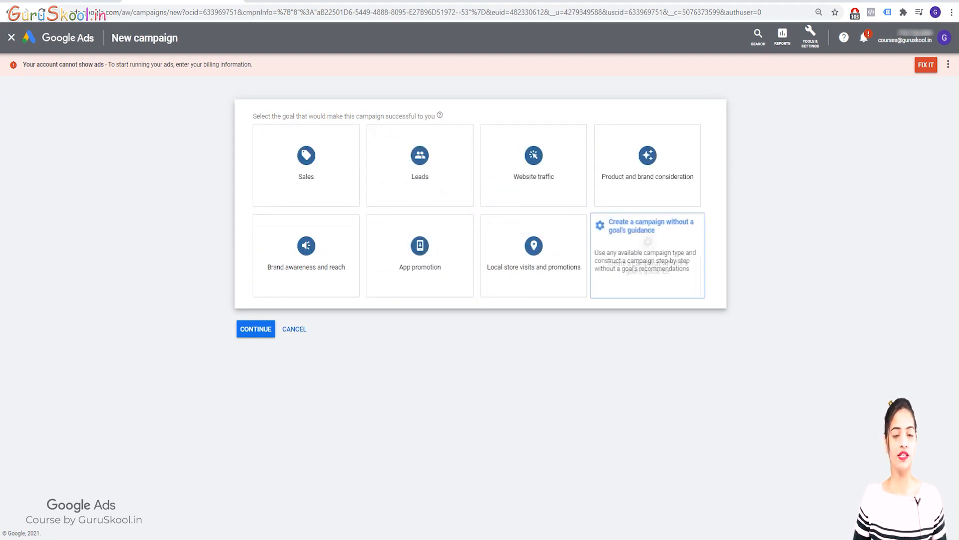
pyautogui.click(648, 255)
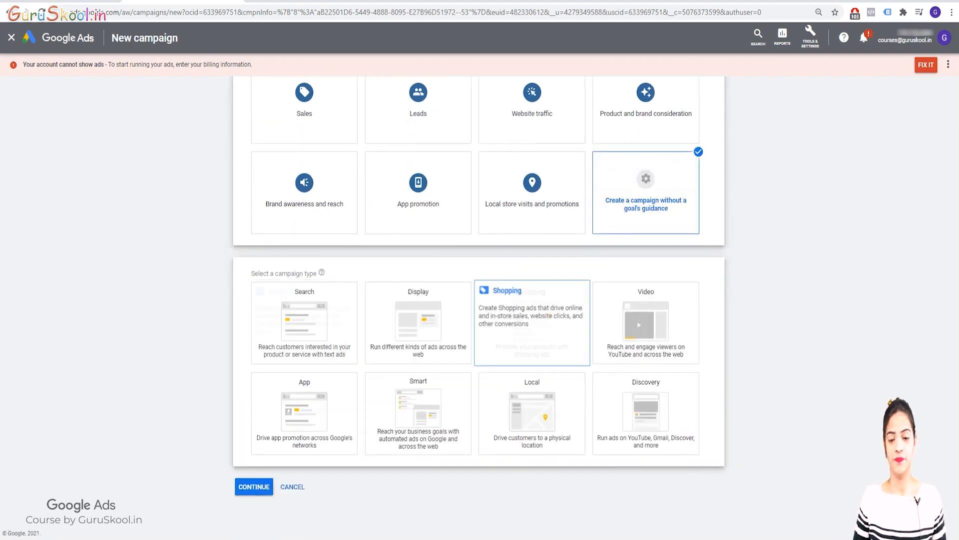
pyautogui.click(646, 322)
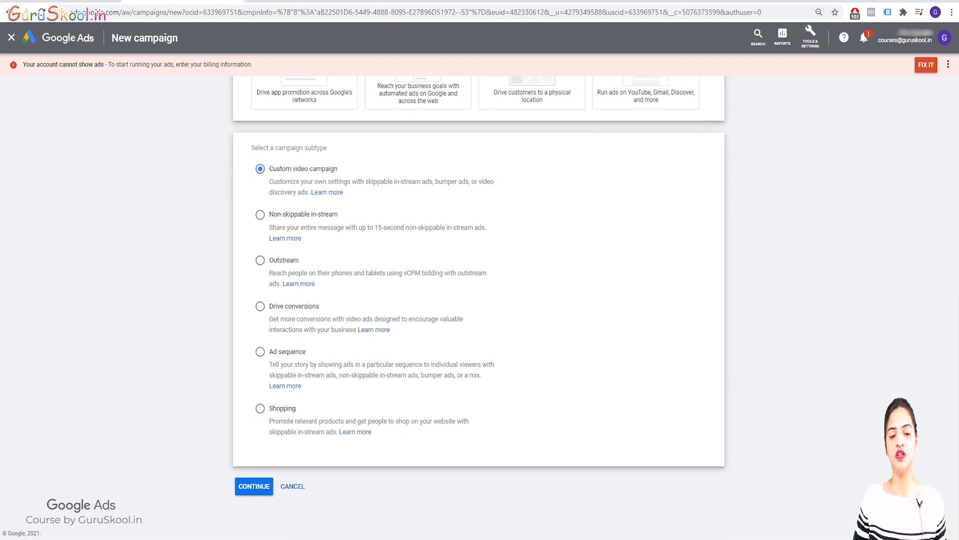
pyautogui.click(254, 486)
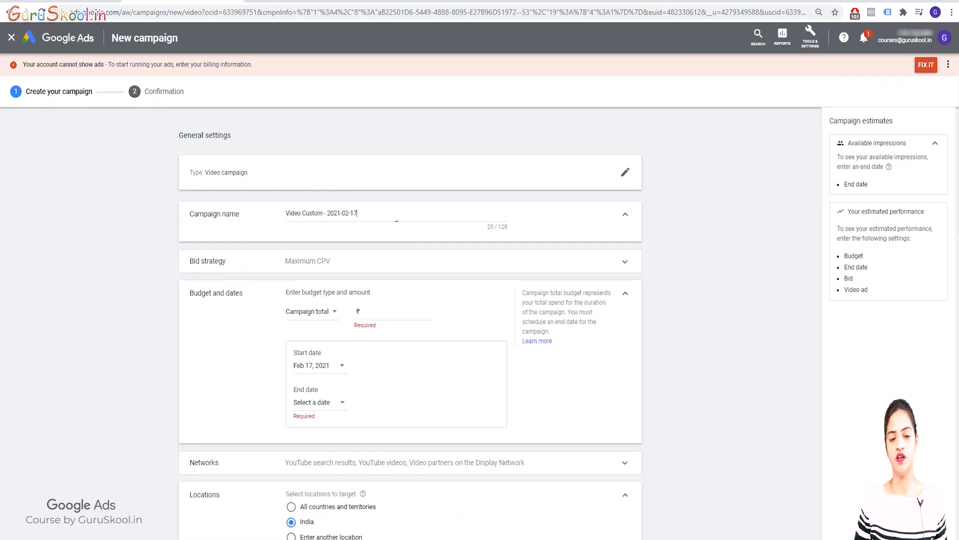
# Replace the default campaign name with "Beauty Video Ads".
pyautogui.hotkey('ctrl', 'a')
pyautogui.press('BackSpace')
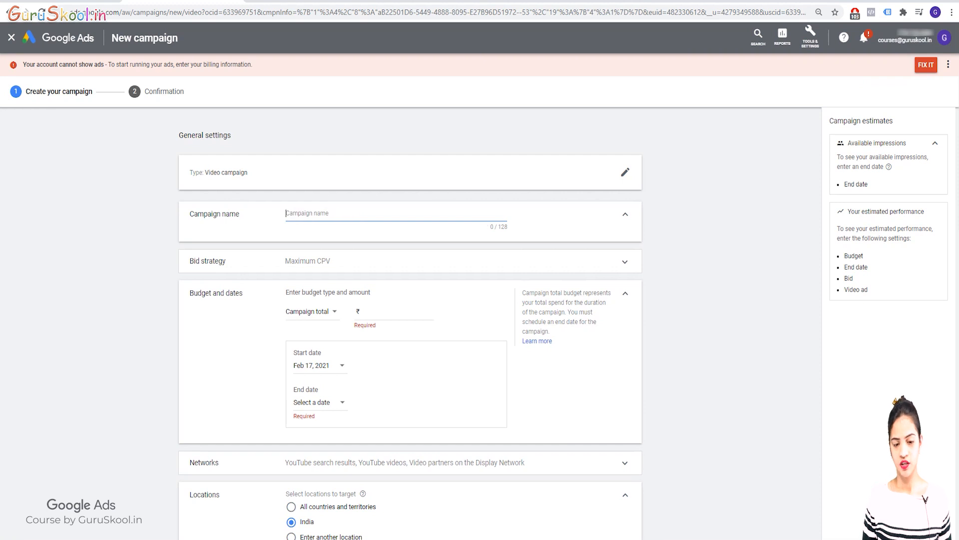
pyautogui.write('Beay')
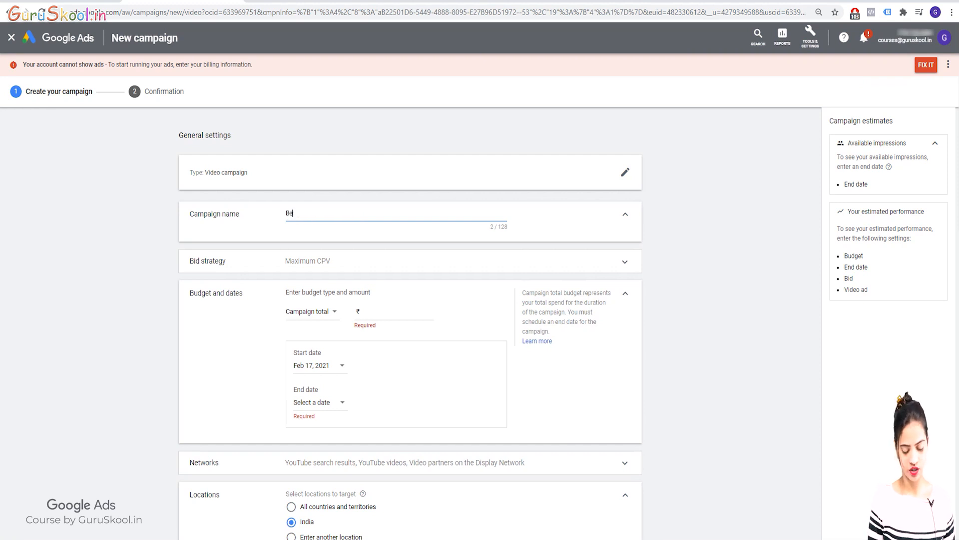
pyautogui.press('BackSpace')
pyautogui.press('BackSpace')
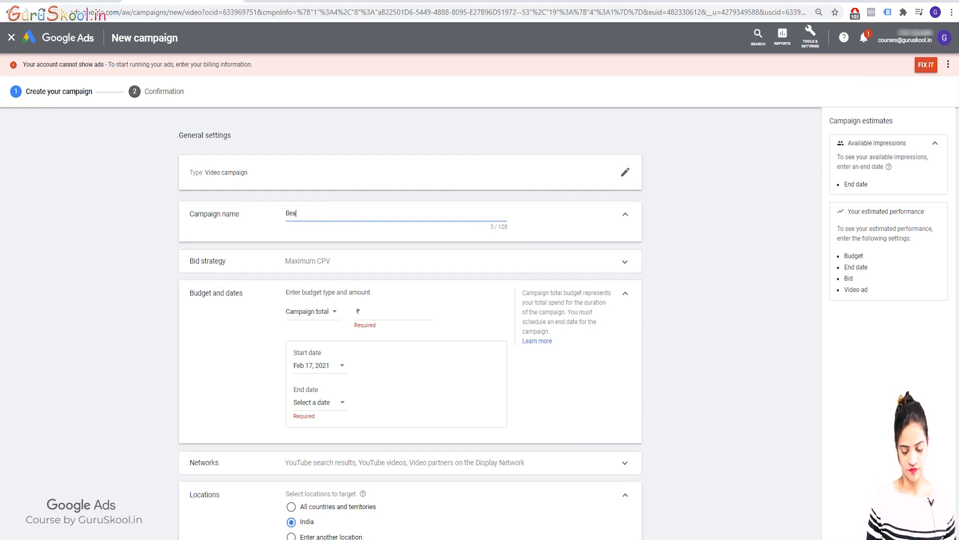
pyautogui.write('uty V')
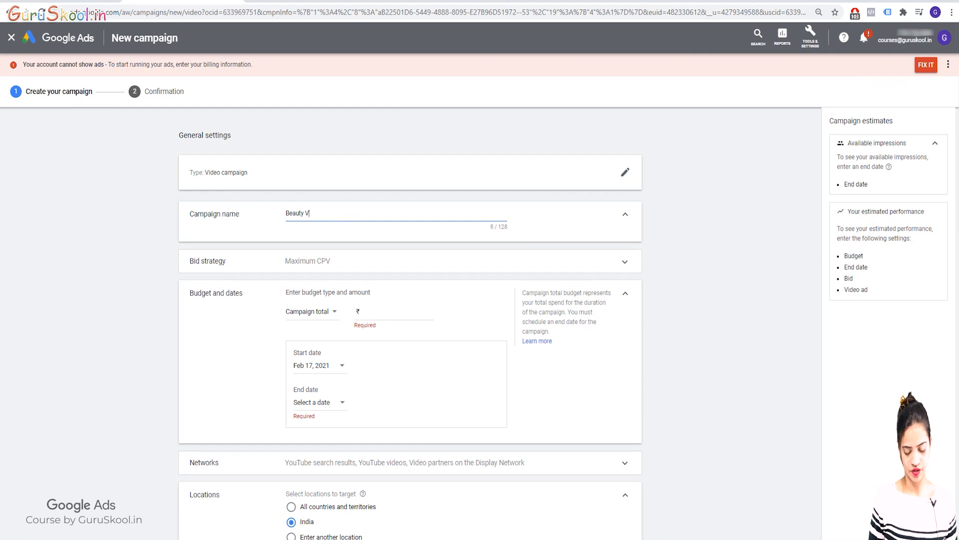
pyautogui.write('ideo Ads')
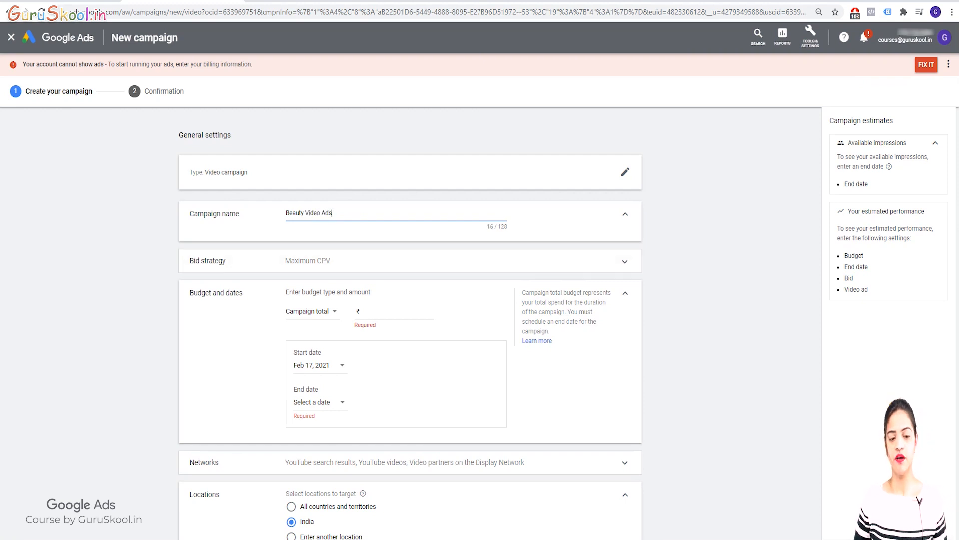
# Set the campaign's bid strategy to Target CPM.
pyautogui.click(625, 262)
pyautogui.click(311, 273)
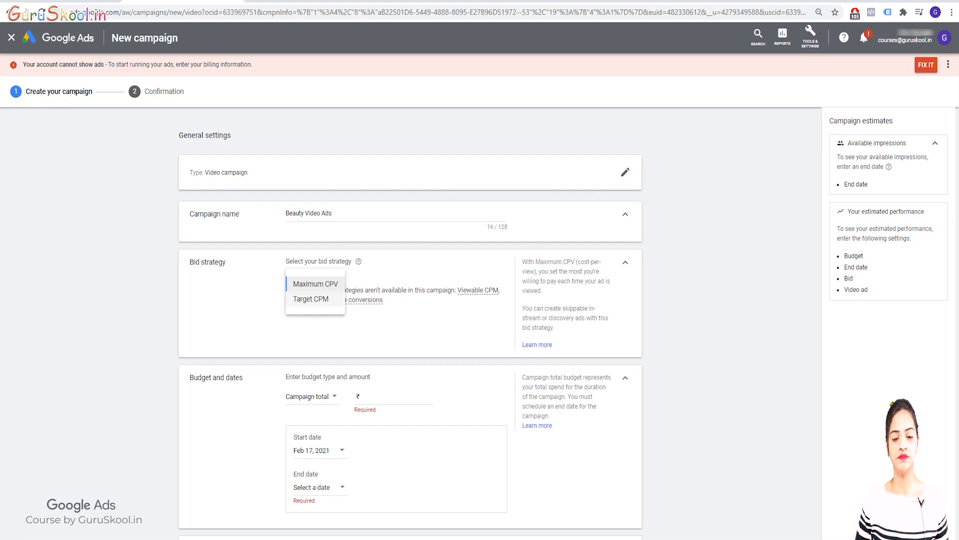
pyautogui.click(311, 299)
# Set the campaign budget to ₹1,000 with the Daily budget type.
pyautogui.scroll(-1, 320, 300)
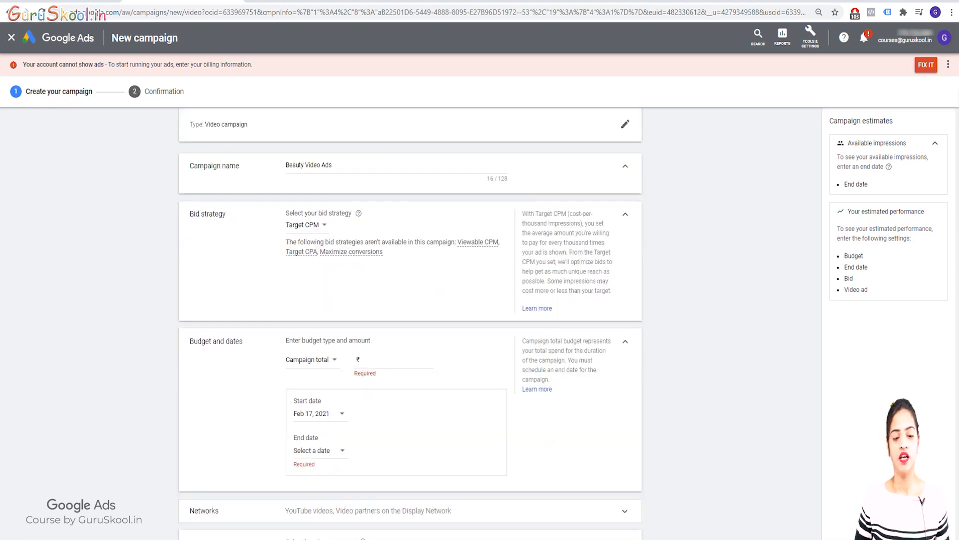
pyautogui.scroll(-2, 409, 324)
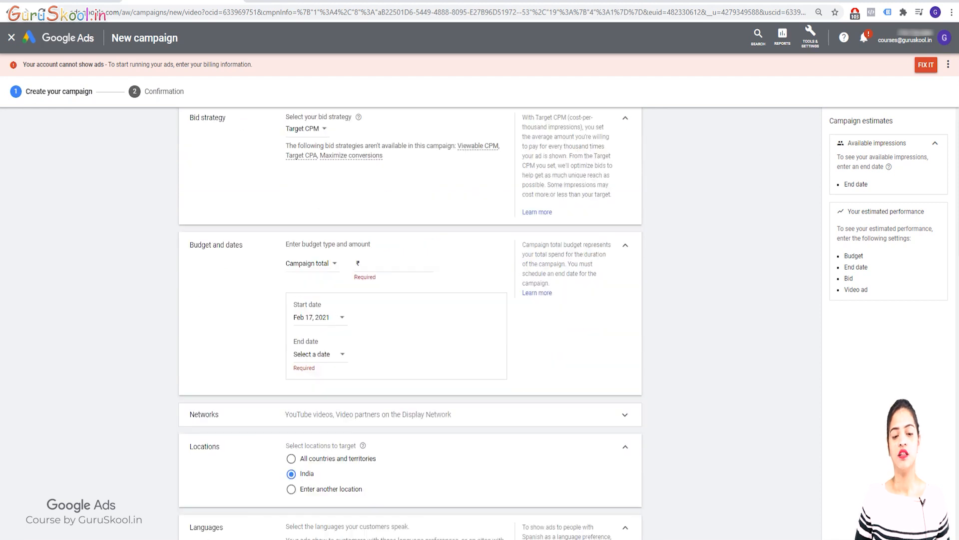
pyautogui.click(434, 263)
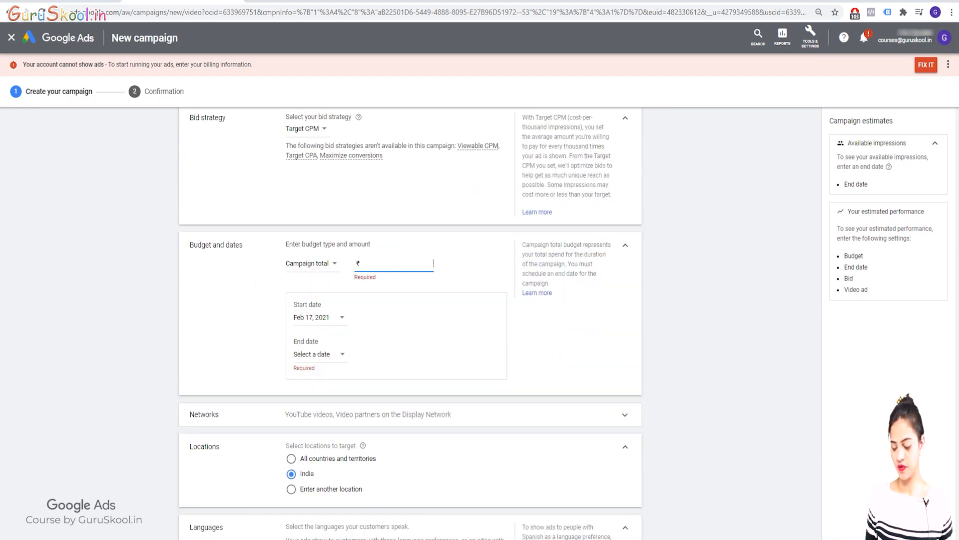
pyautogui.write('1000')
pyautogui.click(312, 264)
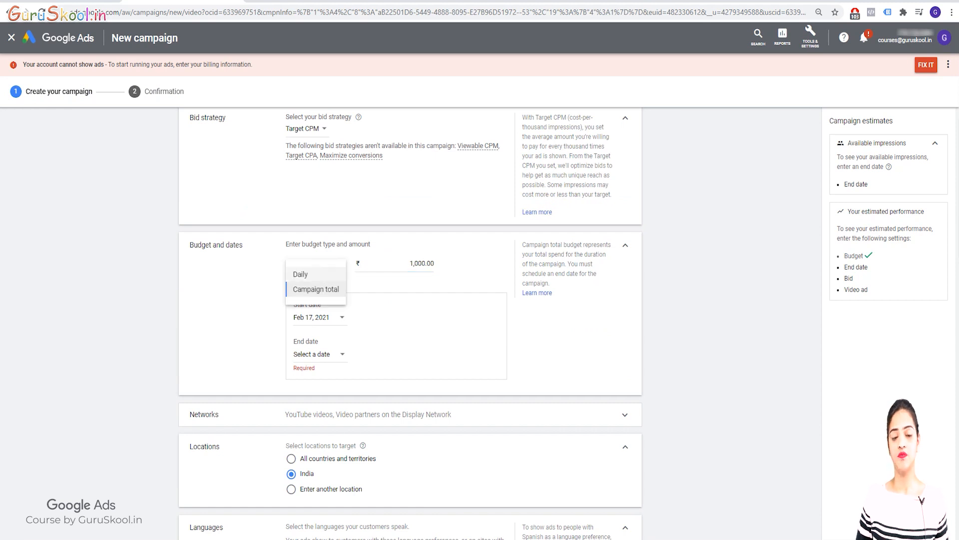
pyautogui.click(301, 274)
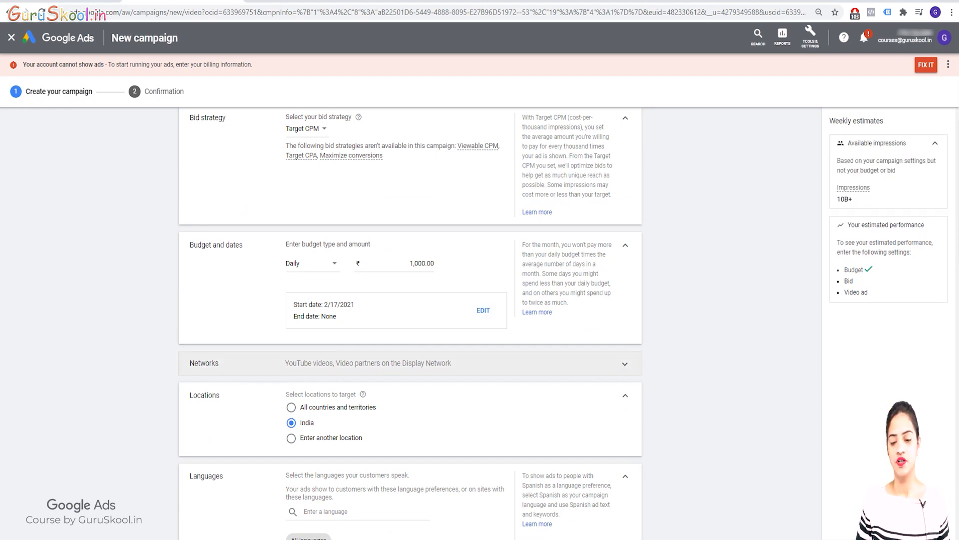
# Exclude video partners on the Display Network from the campaign's networks, and collapse the Networks, Budget and dates, and Locations sections.
pyautogui.click(410, 363)
pyautogui.scroll(-2, 410, 363)
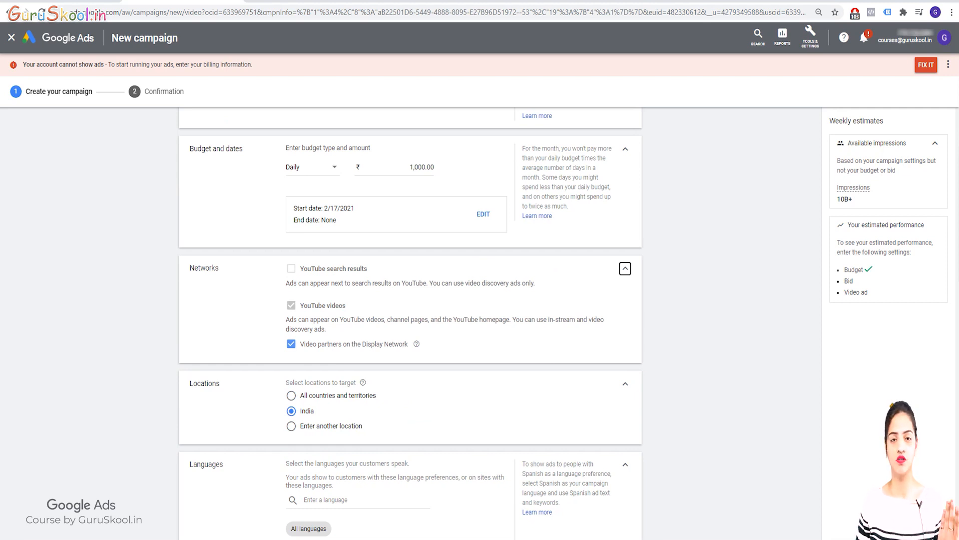
pyautogui.click(292, 343)
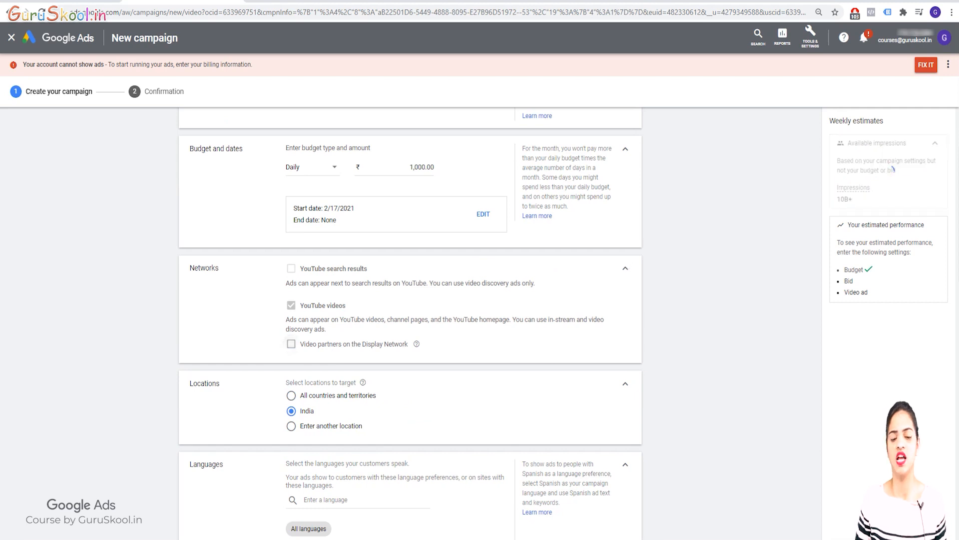
pyautogui.click(626, 269)
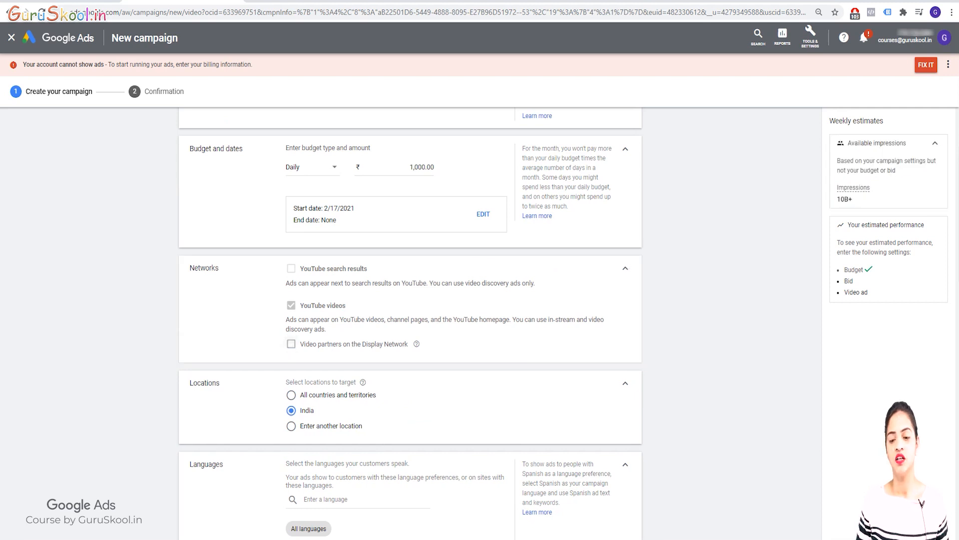
pyautogui.click(625, 149)
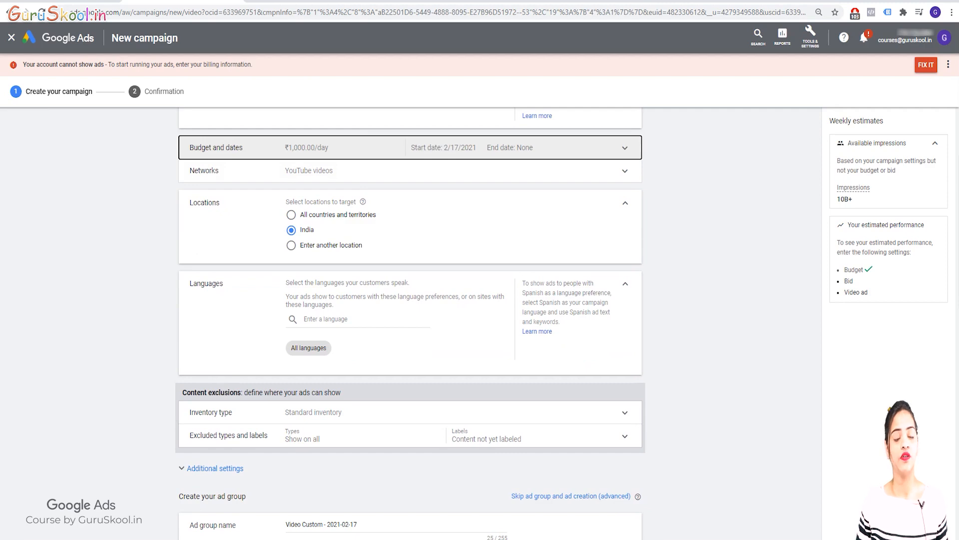
pyautogui.click(625, 203)
pyautogui.scroll(2, 625, 202)
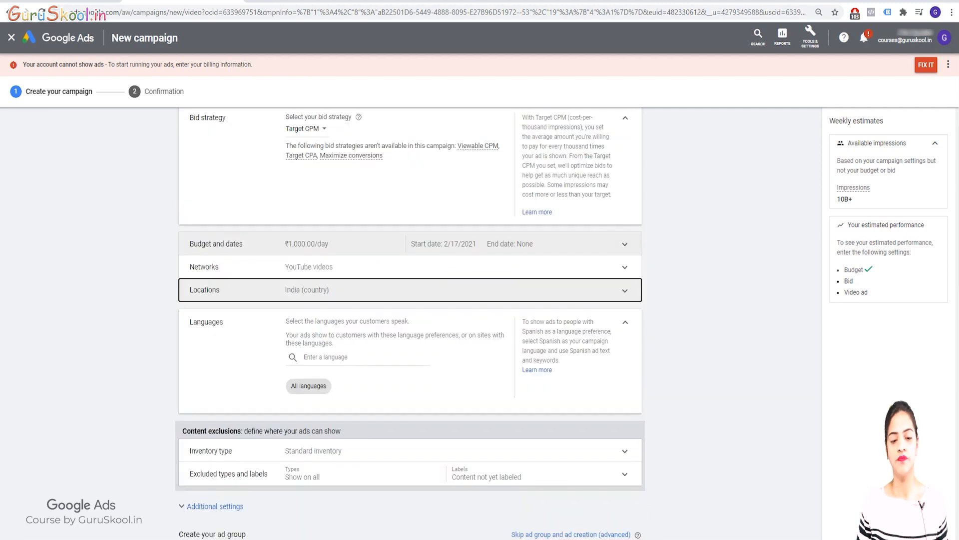
# Collapse the Bid strategy, Campaign name and Languages sections, keeping the campaign targeted to all languages.
pyautogui.scroll(1, 626, 203)
pyautogui.scroll(-1, 626, 203)
pyautogui.click(625, 118)
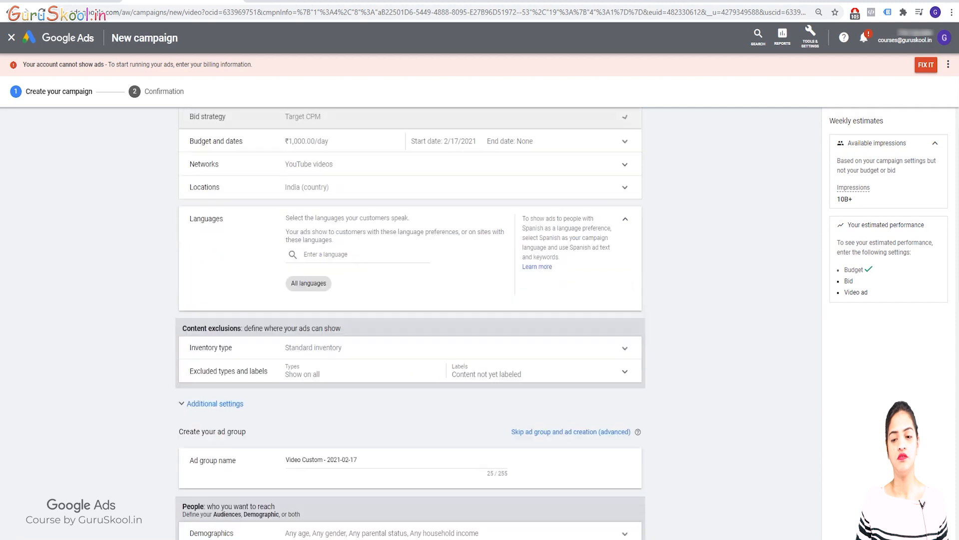
pyautogui.scroll(2, 625, 185)
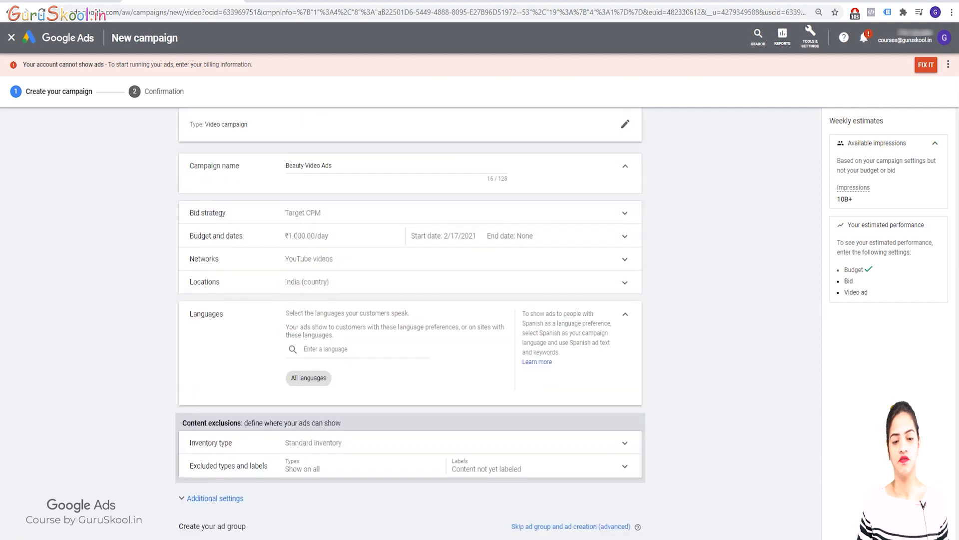
pyautogui.click(625, 167)
pyautogui.scroll(1, 410, 299)
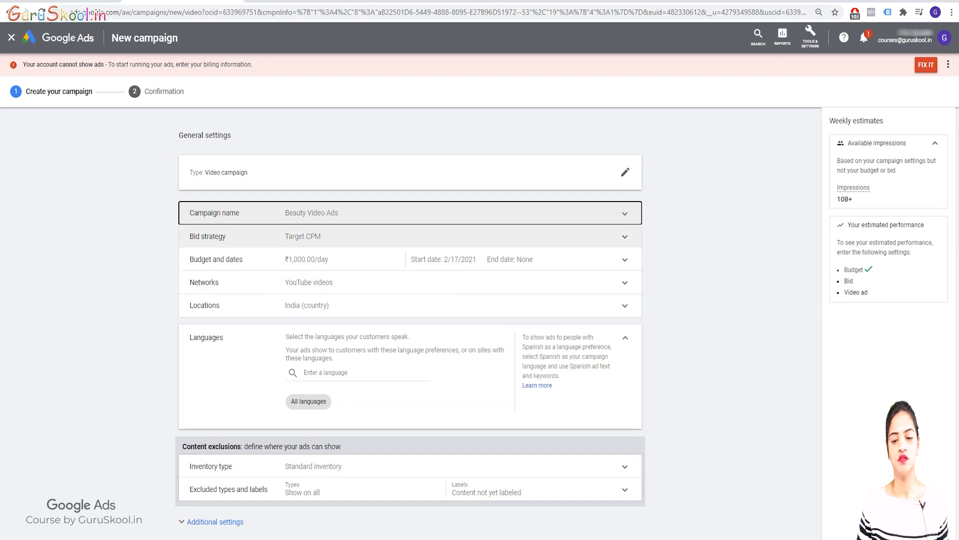
pyautogui.scroll(-1, 410, 305)
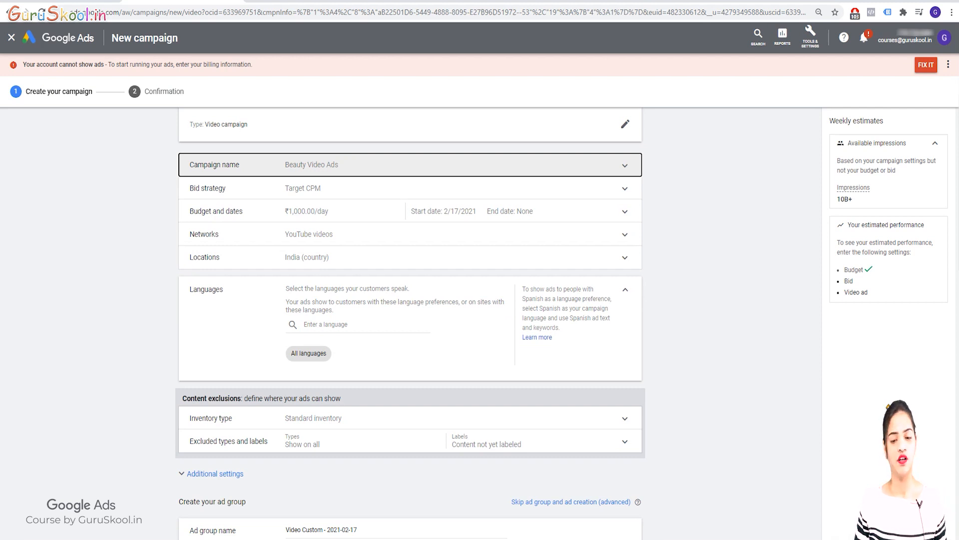
pyautogui.click(626, 290)
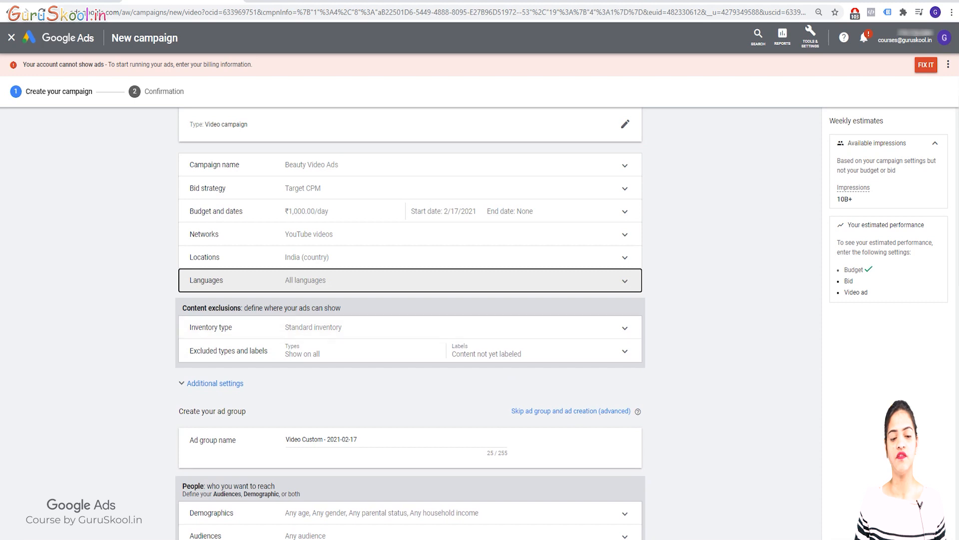
# Examine the inventory type choices and the excluded content types and labels under Content exclusions, and collapse both sections.
pyautogui.click(625, 328)
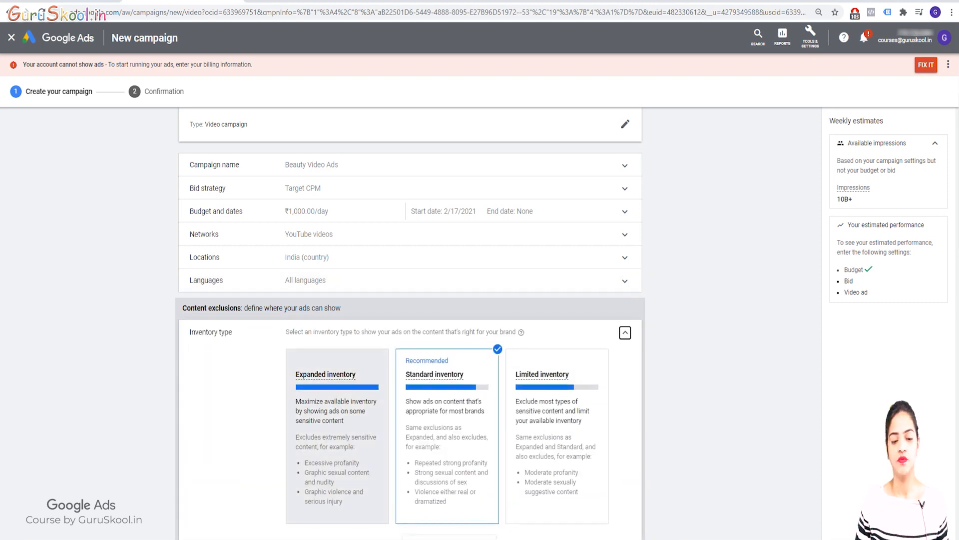
pyautogui.moveTo(447, 387)
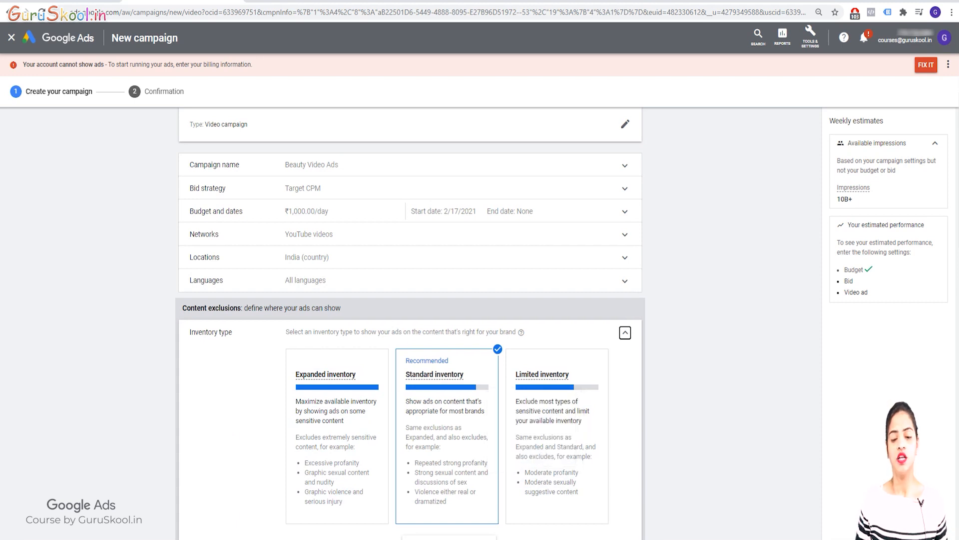
pyautogui.moveTo(557, 387)
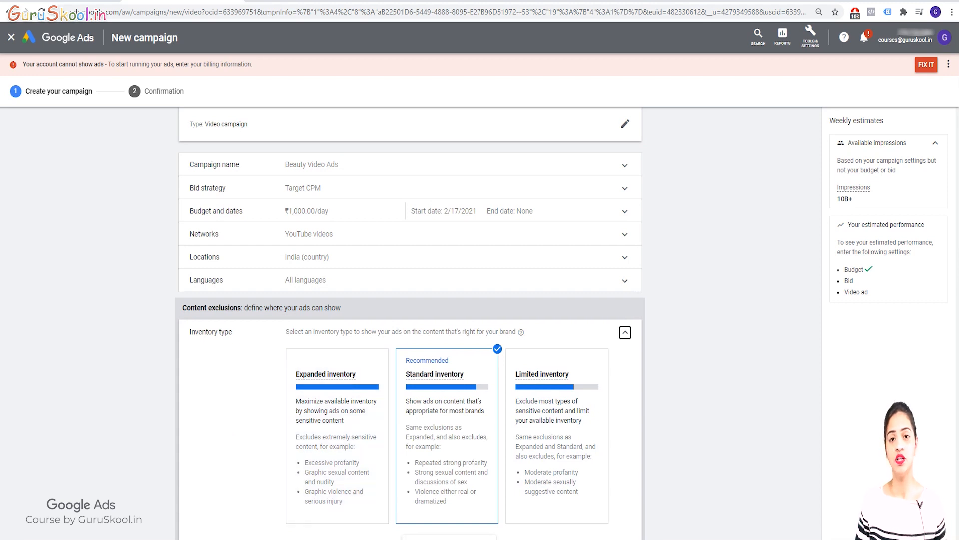
pyautogui.click(625, 332)
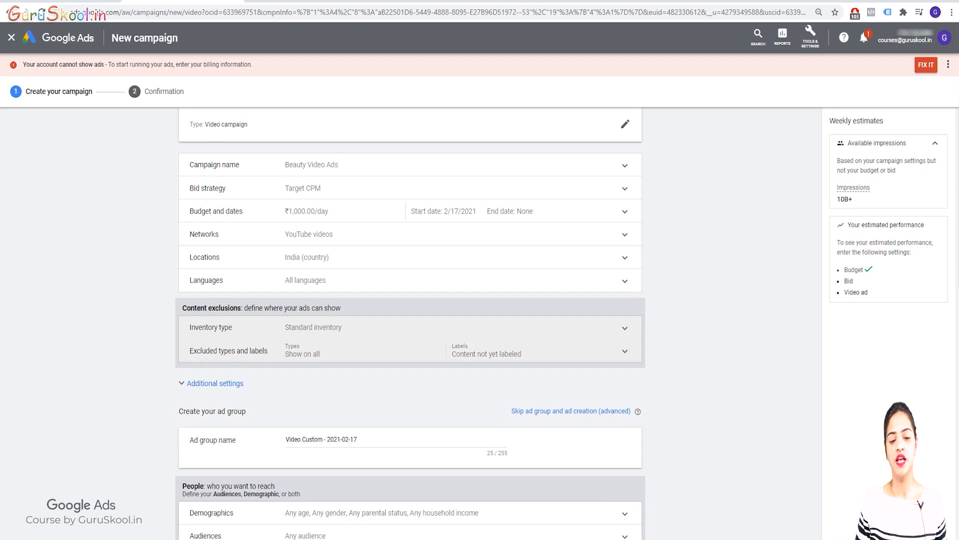
pyautogui.click(625, 351)
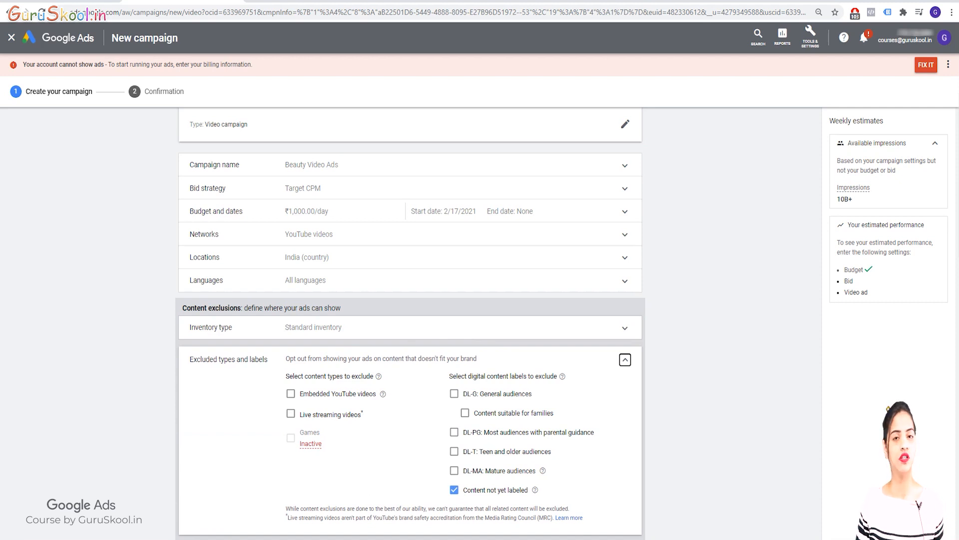
pyautogui.click(626, 359)
# Expand the additional settings and examine the conversion actions selectable for this campaign, restoring the account-level setting.
pyautogui.click(215, 383)
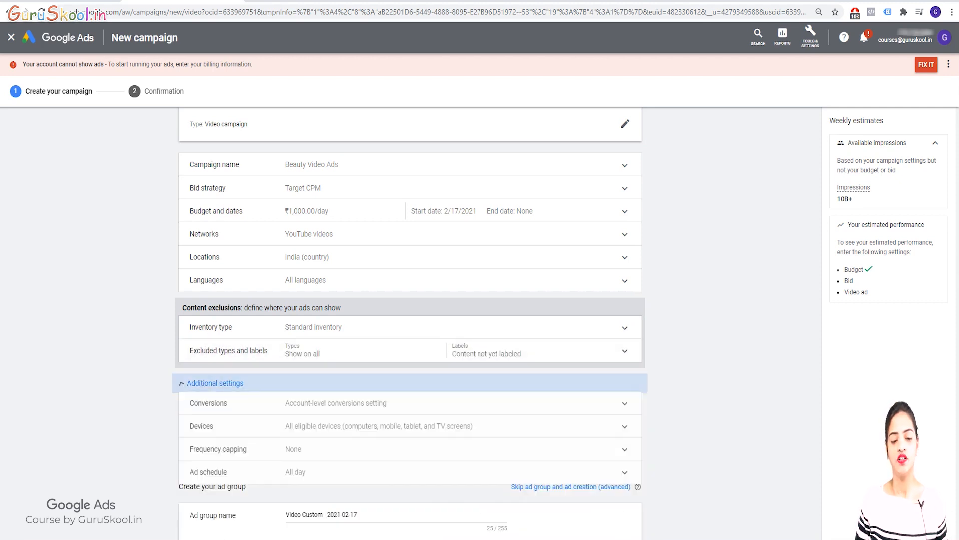
pyautogui.scroll(-1, 215, 383)
pyautogui.click(215, 357)
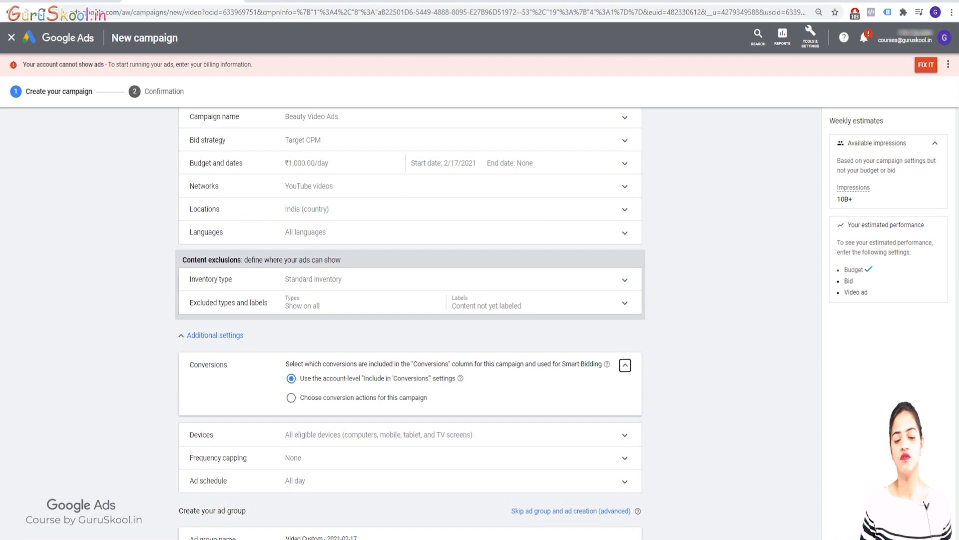
pyautogui.click(291, 397)
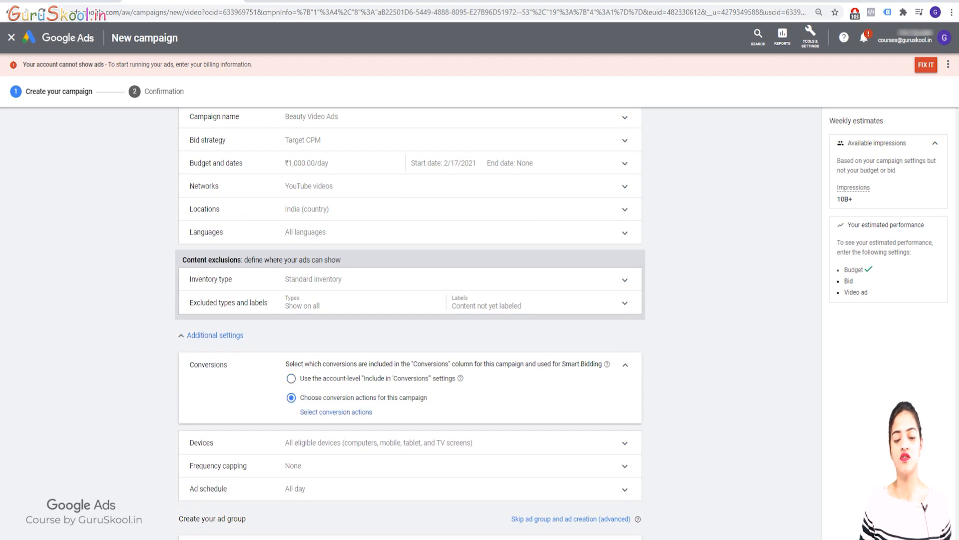
pyautogui.click(336, 412)
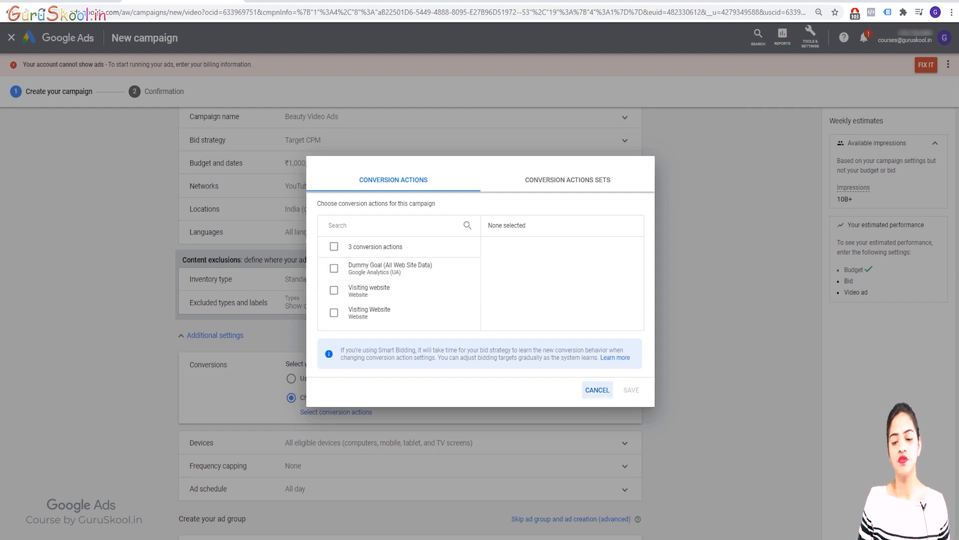
pyautogui.click(598, 389)
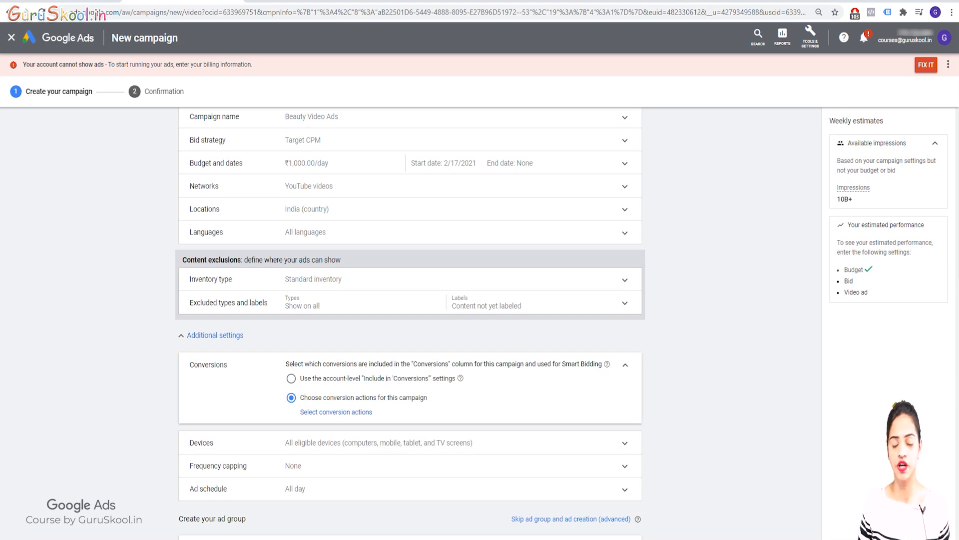
pyautogui.click(291, 378)
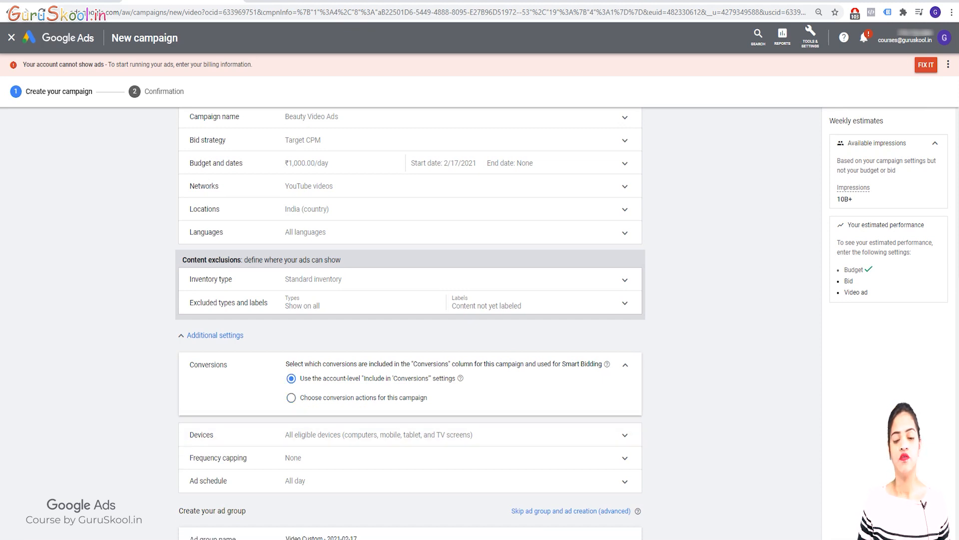
# Reopen the campaign-specific conversion action selection, cancel it, and return Conversions to the account-level settings with the section collapsed.
pyautogui.click(291, 398)
pyautogui.click(336, 412)
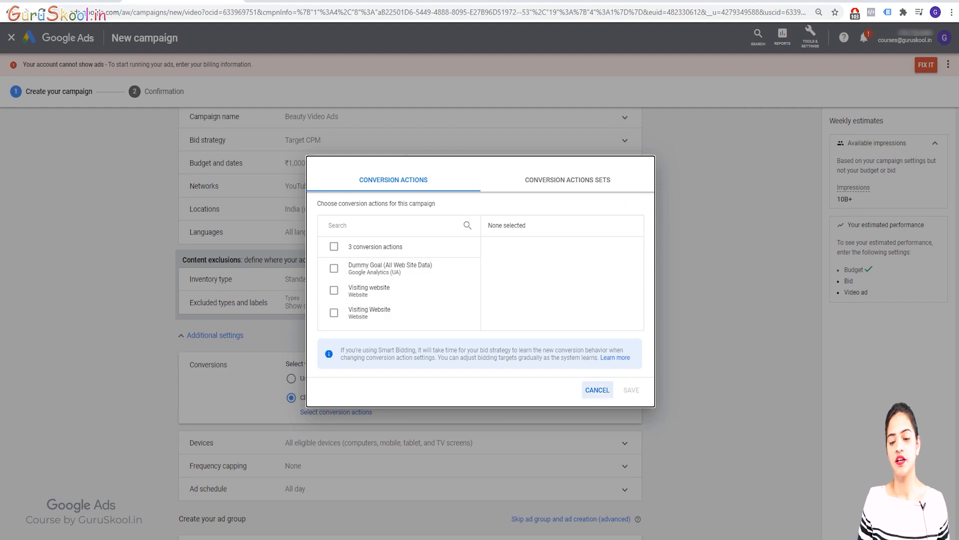
pyautogui.click(598, 390)
pyautogui.click(291, 378)
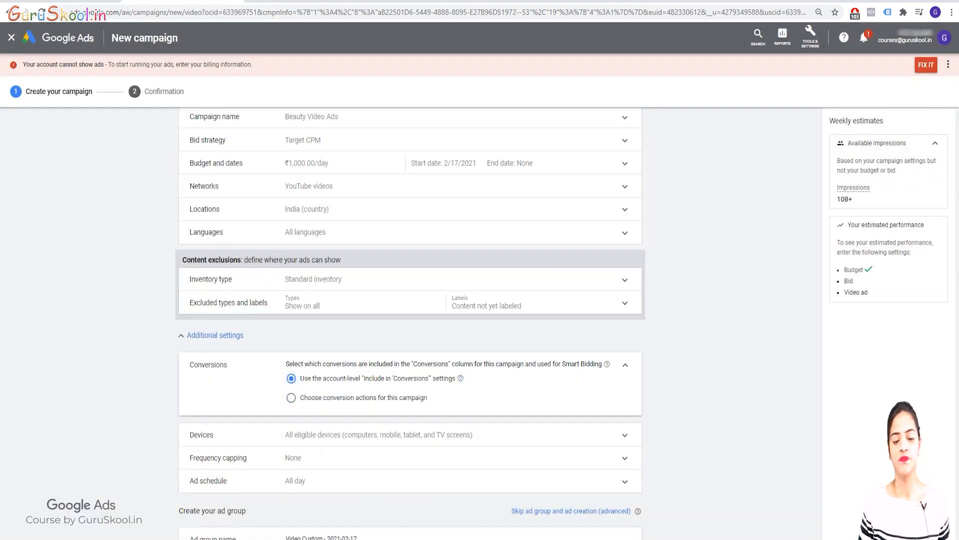
pyautogui.click(625, 364)
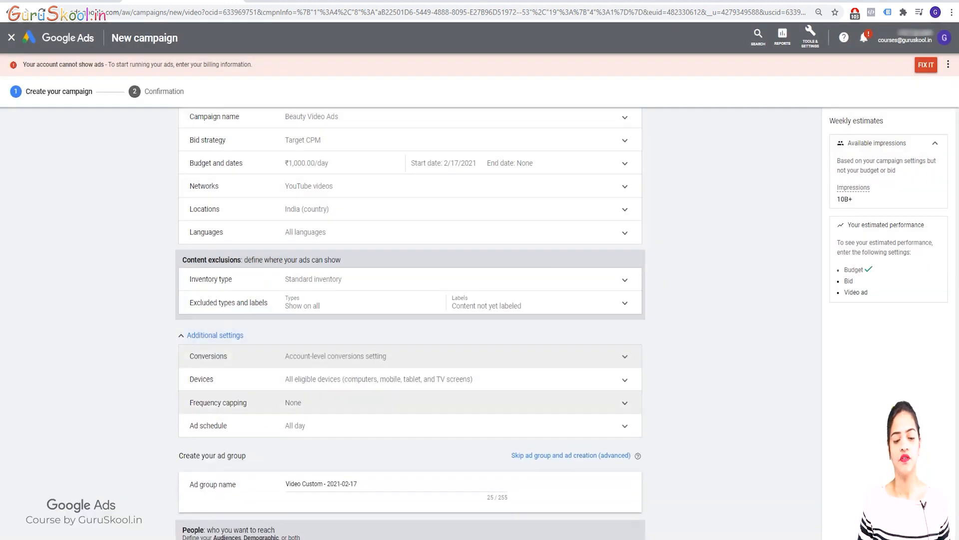
# Expand the Frequency capping and Devices sections and try setting specific targeting for devices.
pyautogui.click(300, 399)
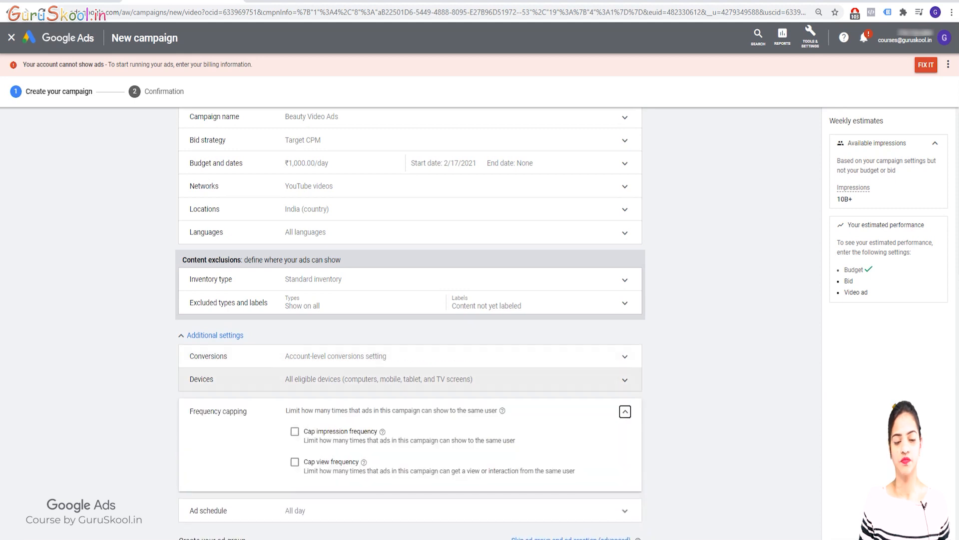
pyautogui.click(350, 378)
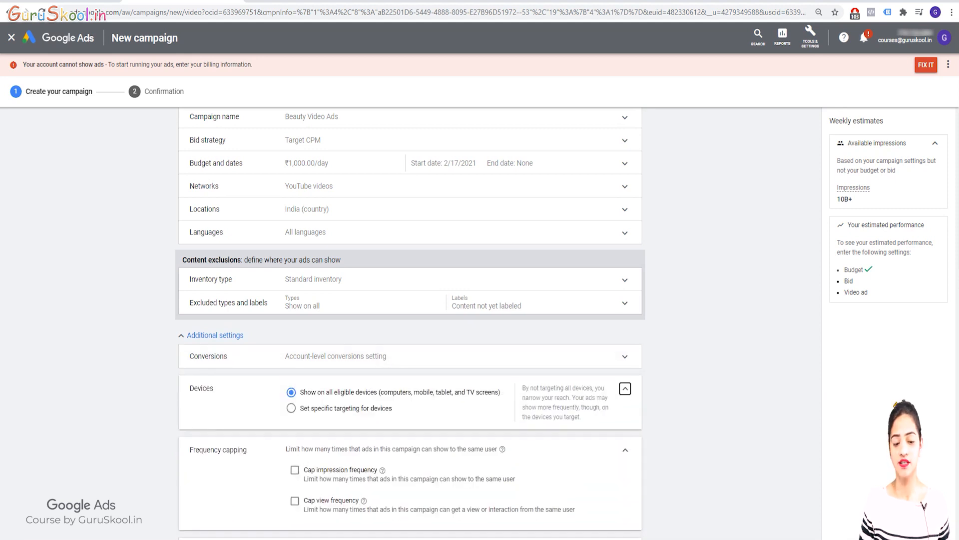
pyautogui.scroll(-1, 411, 325)
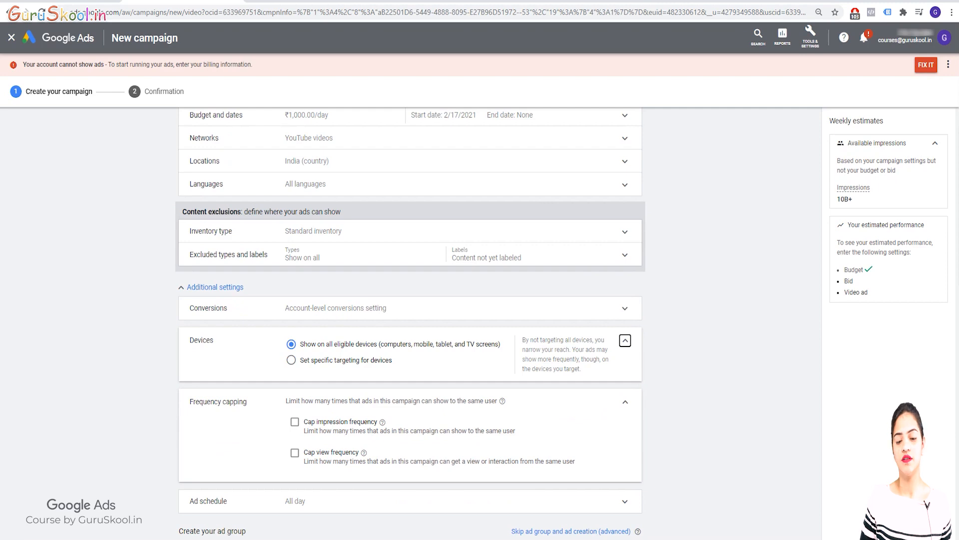
pyautogui.click(291, 360)
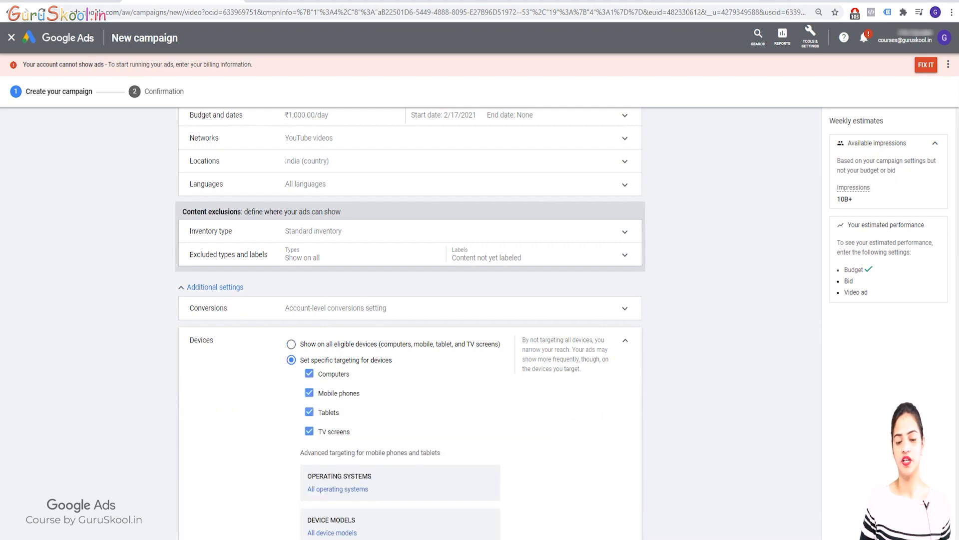
pyautogui.scroll(-3, 411, 325)
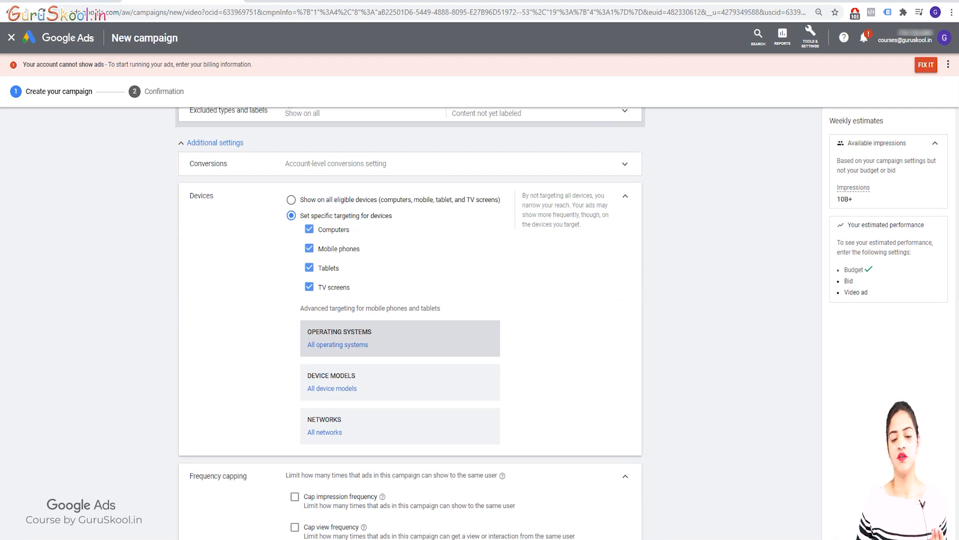
# Examine the operating system, device model and network targeting choices, and restore Devices to all eligible devices with the section collapsed.
pyautogui.click(370, 338)
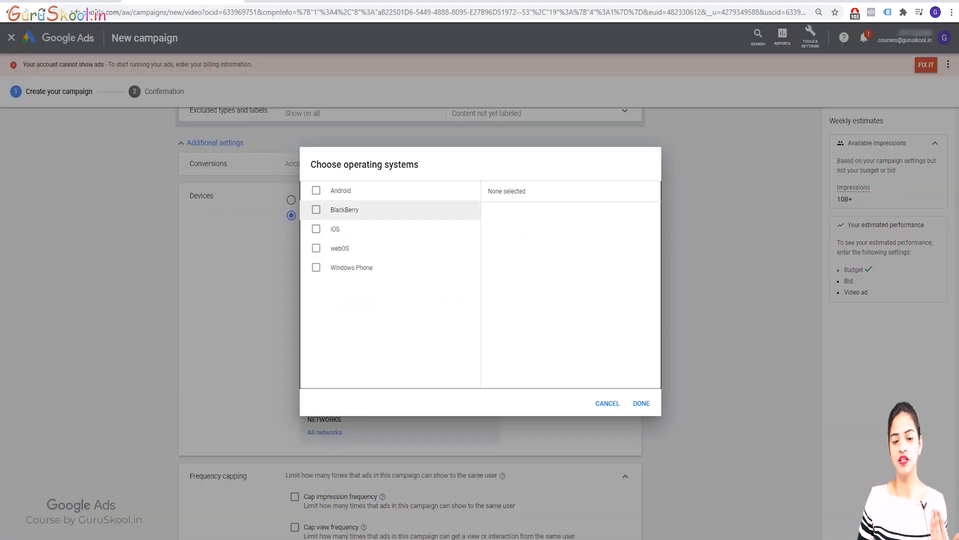
pyautogui.click(607, 403)
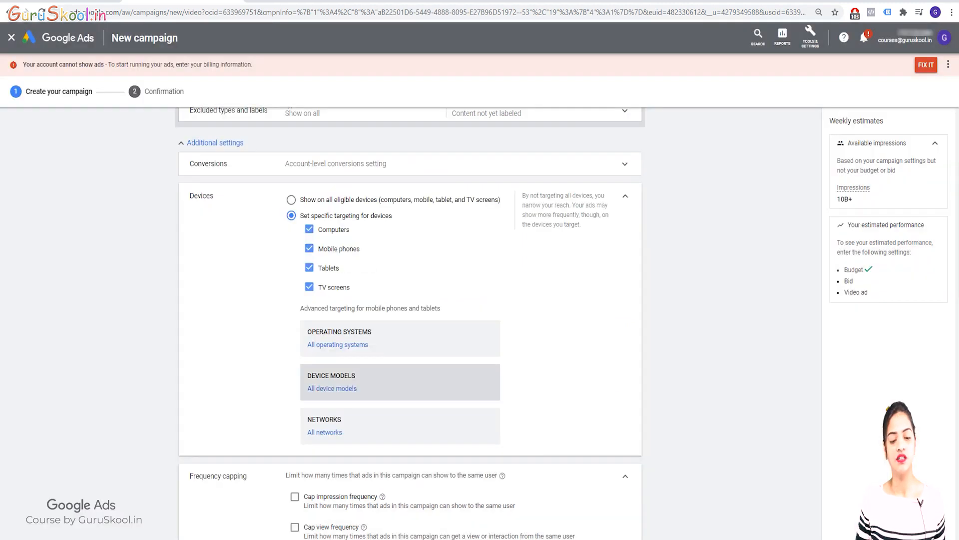
pyautogui.click(370, 382)
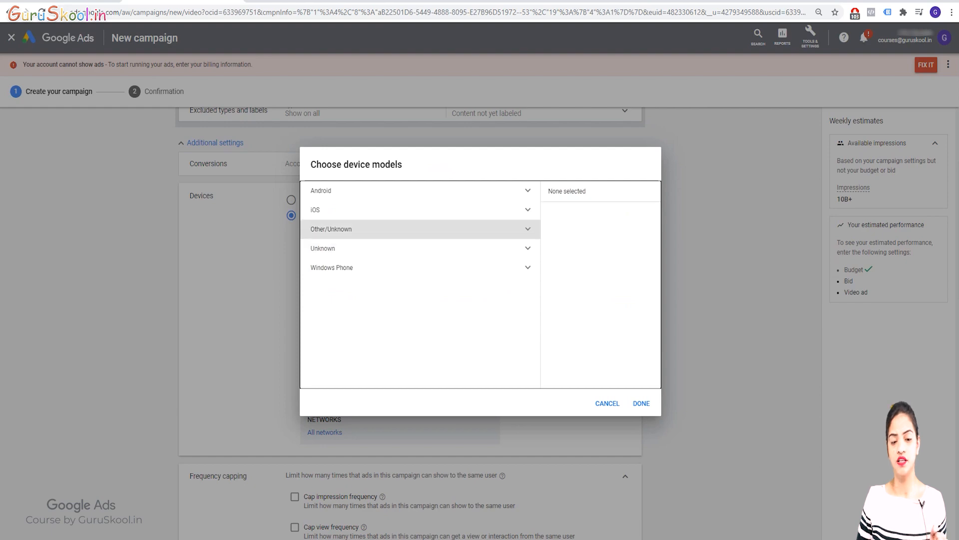
pyautogui.click(607, 403)
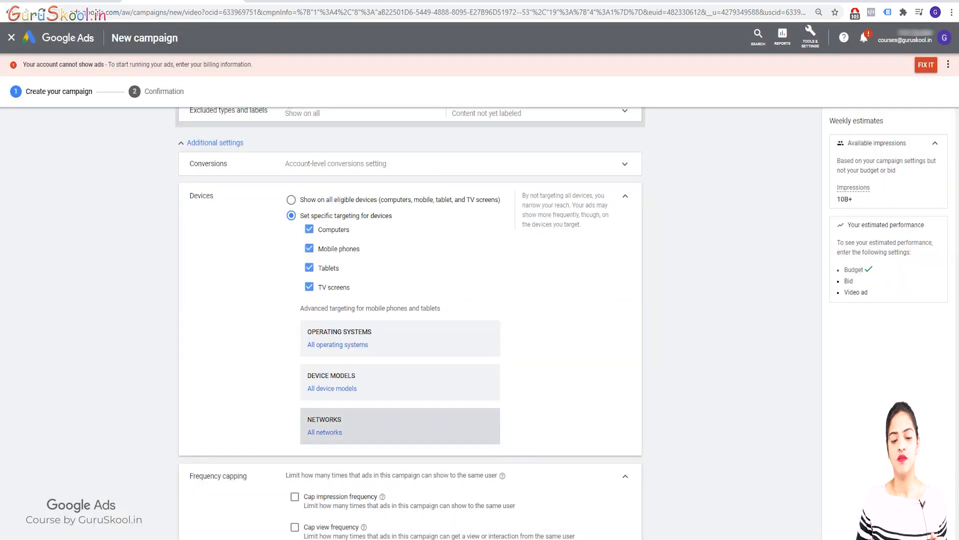
pyautogui.click(369, 426)
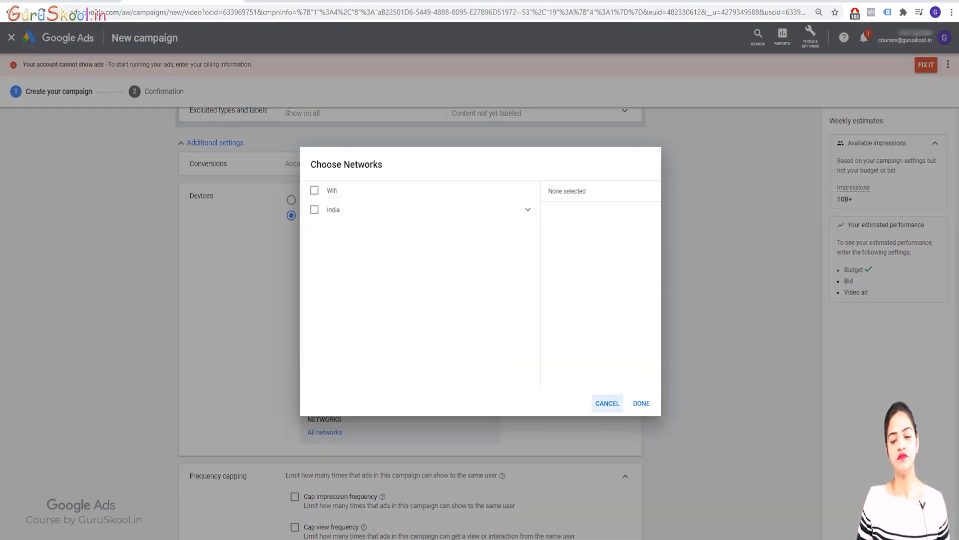
pyautogui.click(607, 403)
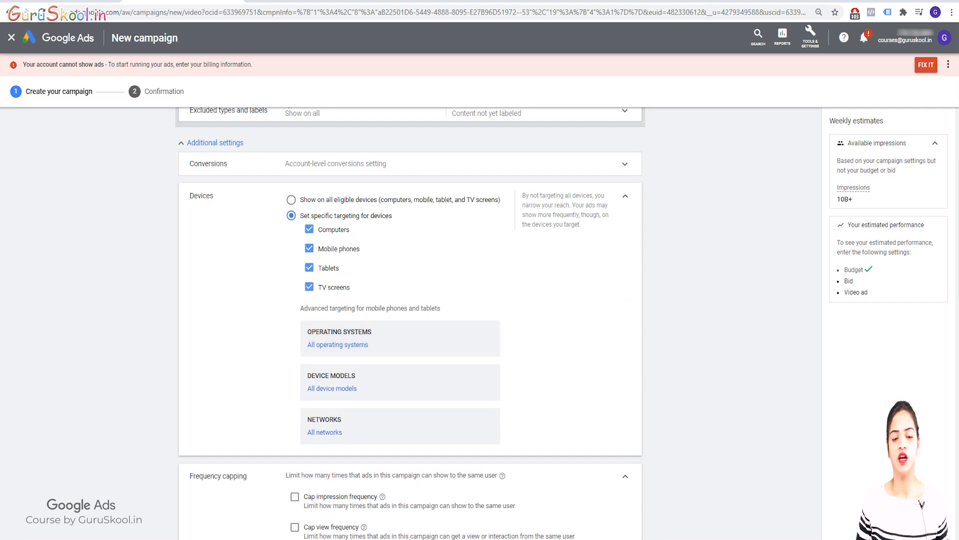
pyautogui.click(292, 199)
pyautogui.click(625, 196)
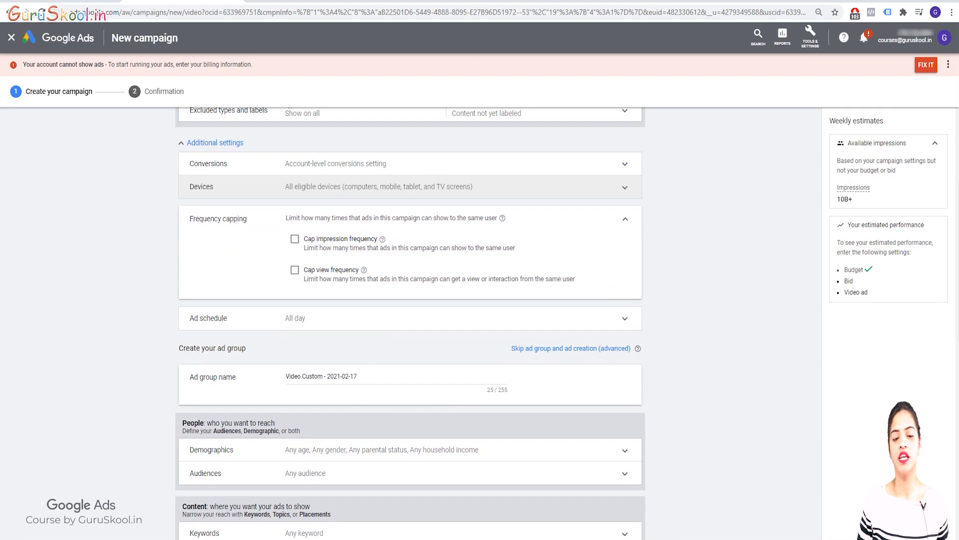
# Cap the campaign's impression frequency at 10 impressions per day.
pyautogui.click(295, 239)
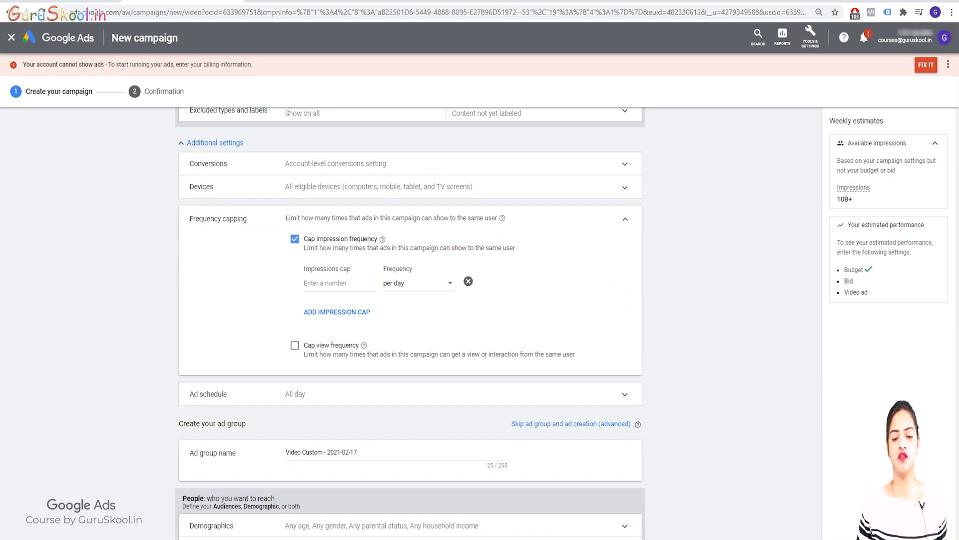
pyautogui.click(340, 284)
pyautogui.write('10')
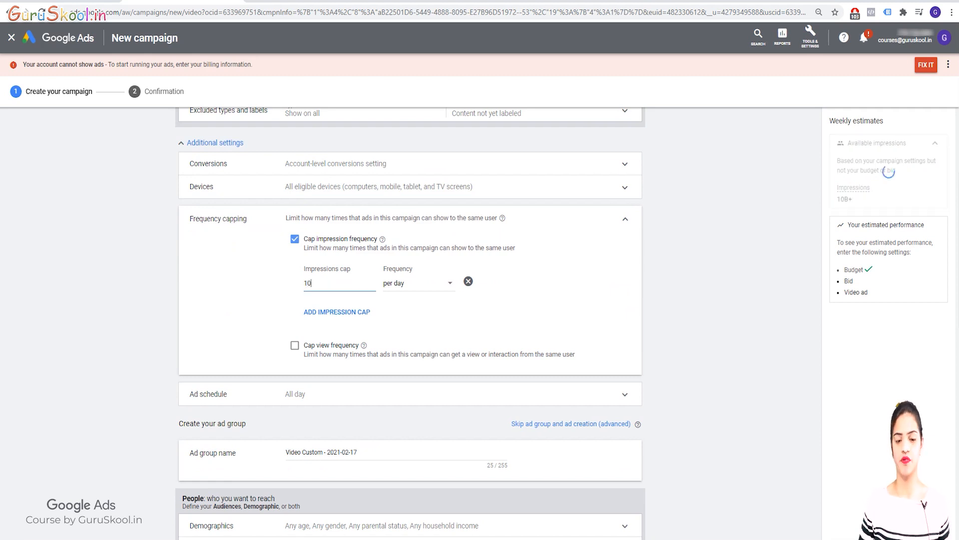
pyautogui.click(420, 284)
pyautogui.click(402, 293)
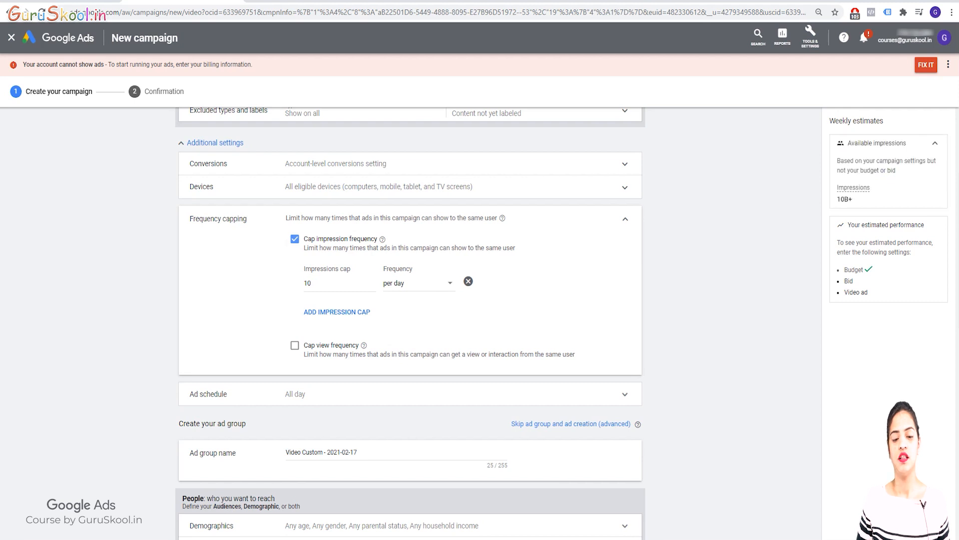
# Replace the impression frequency cap with a view frequency cap of 10 views per day.
pyautogui.click(294, 238)
pyautogui.click(295, 270)
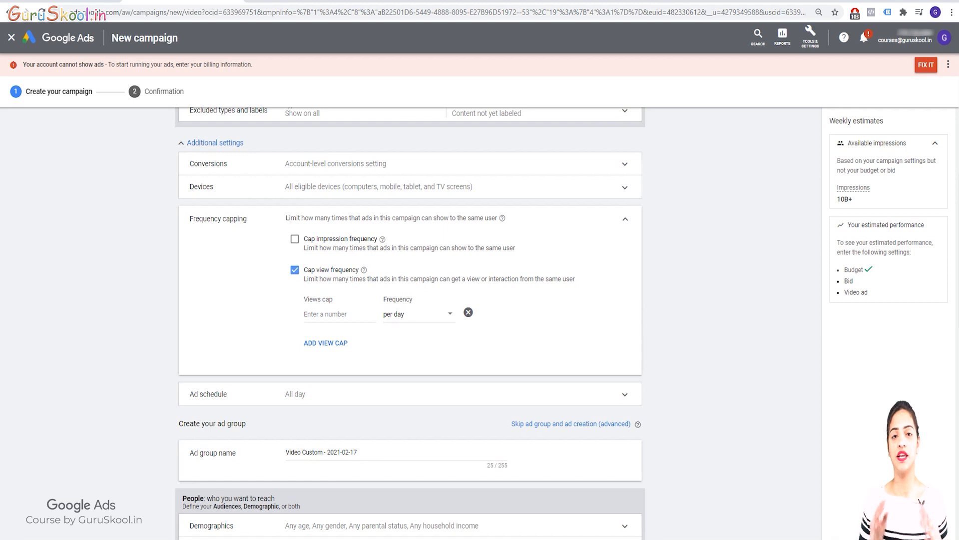
pyautogui.click(304, 314)
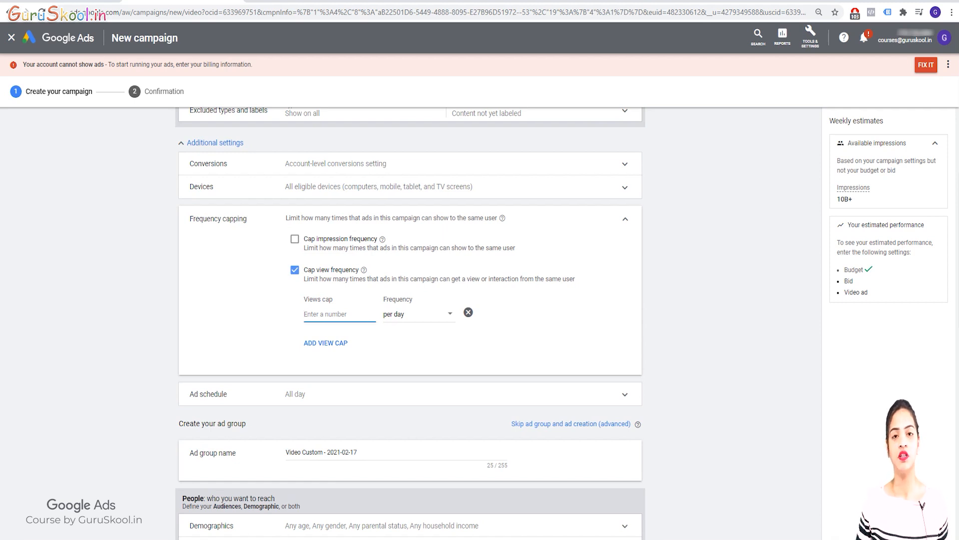
pyautogui.write('10')
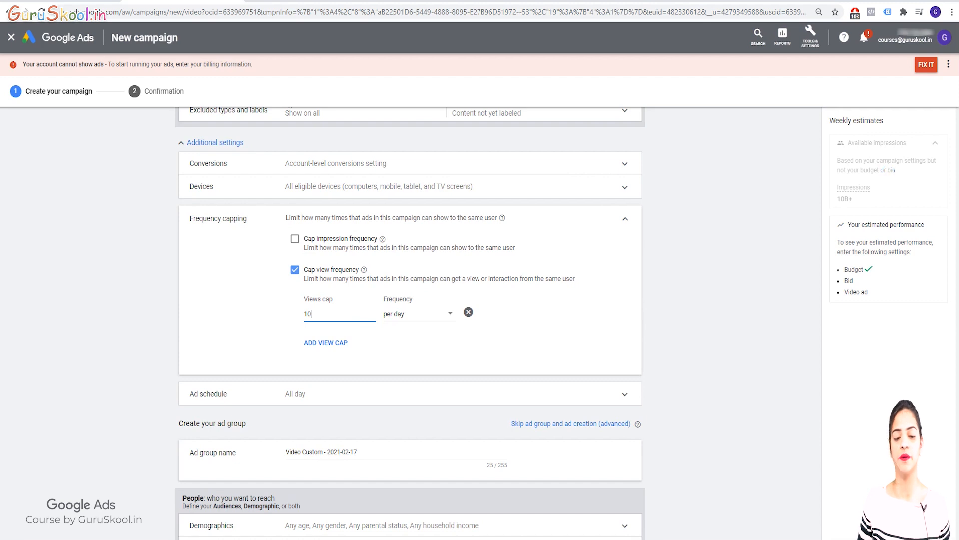
# Remove the view frequency cap, and collapse the Frequency capping and Ad schedule sections.
pyautogui.click(294, 270)
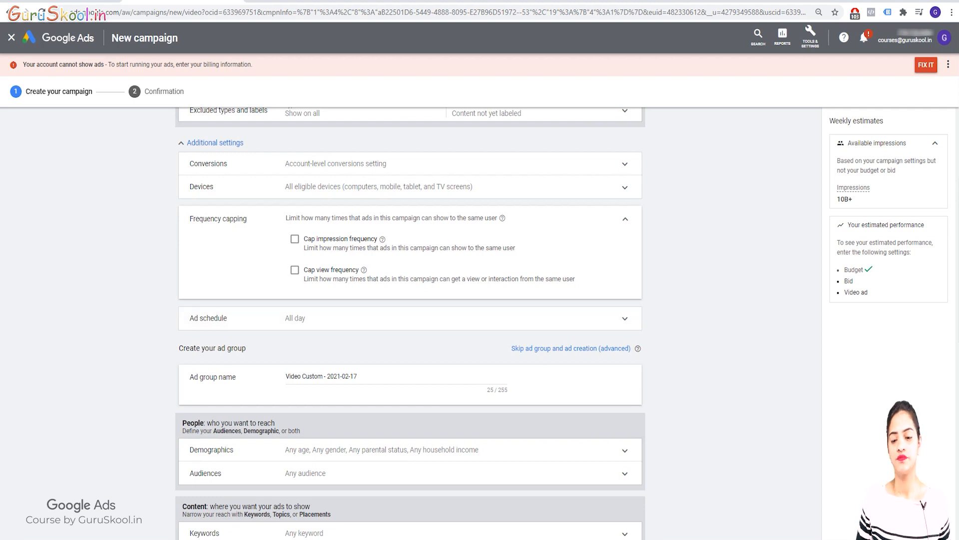
pyautogui.click(625, 218)
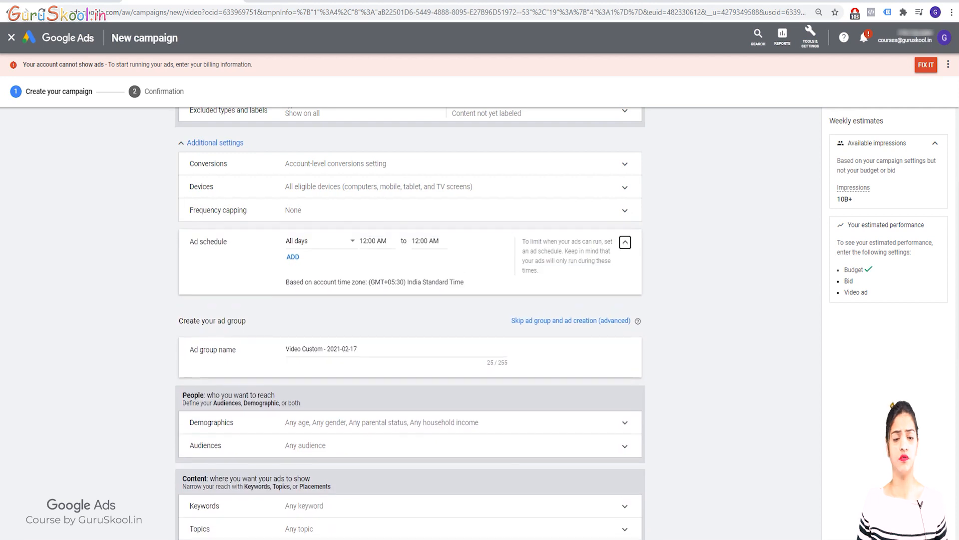
pyautogui.click(625, 242)
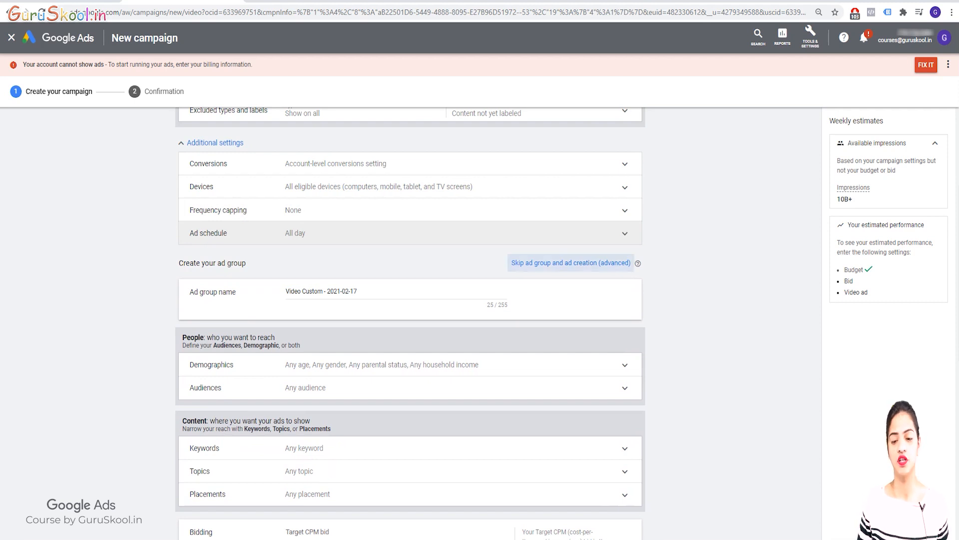
# Rename the ad group as "Beauty (new) Group".
pyautogui.moveTo(359, 291); pyautogui.dragTo(284, 292)
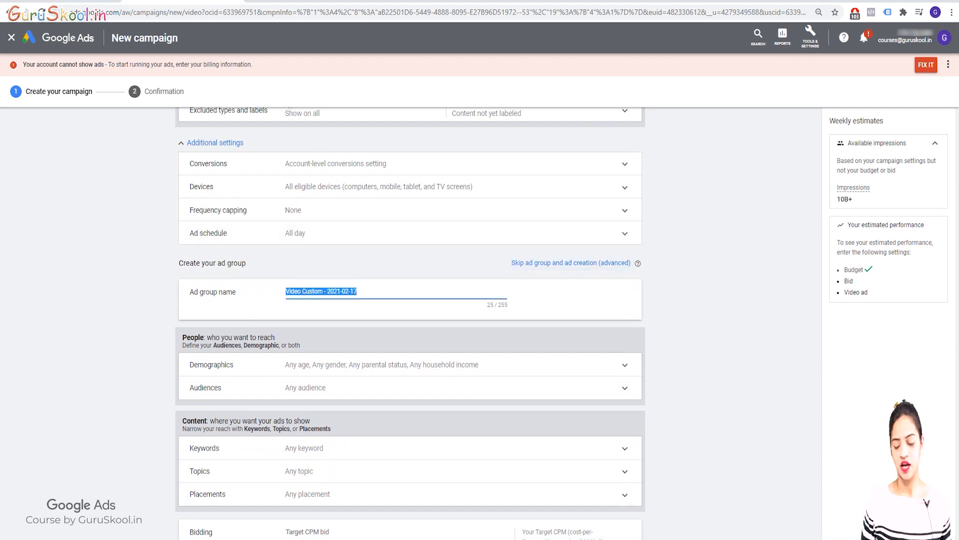
pyautogui.press('BackSpace')
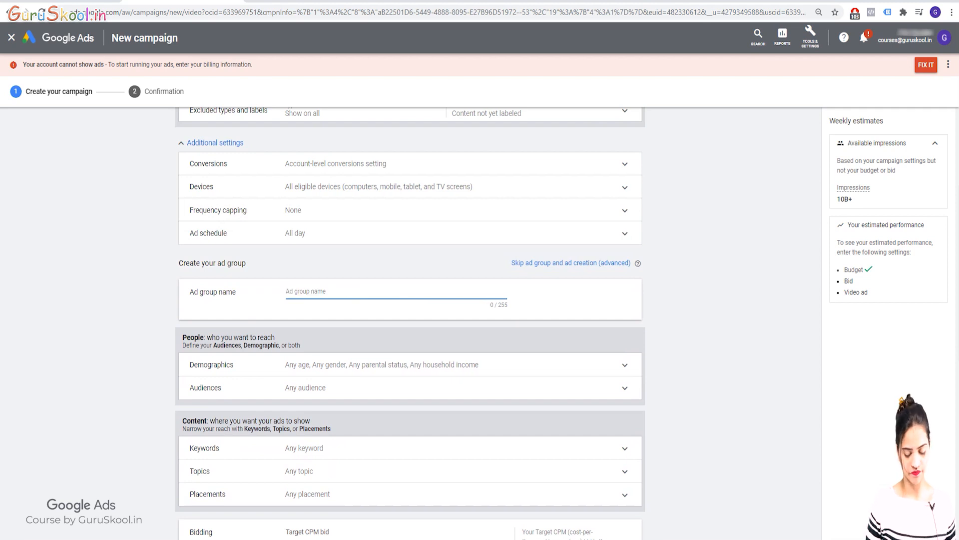
pyautogui.write('Bea')
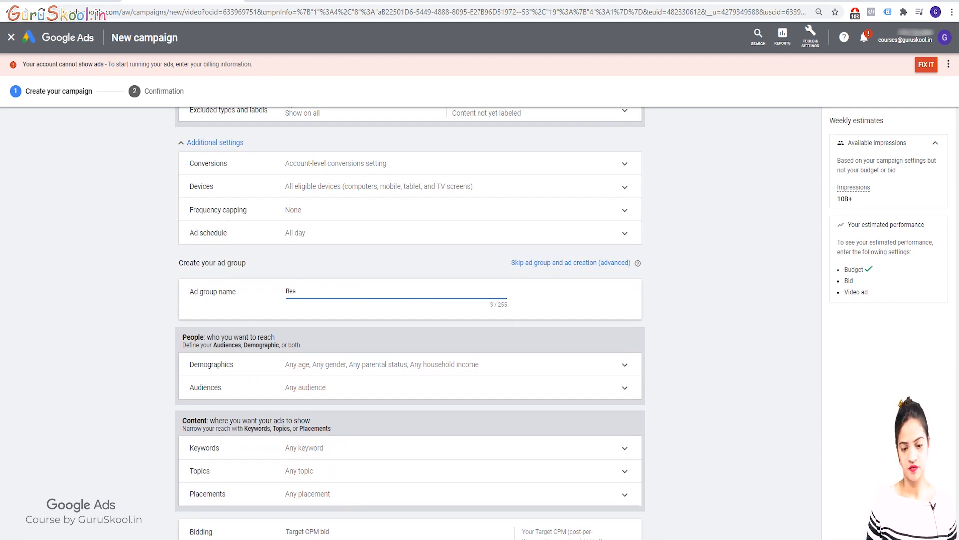
pyautogui.write('uty')
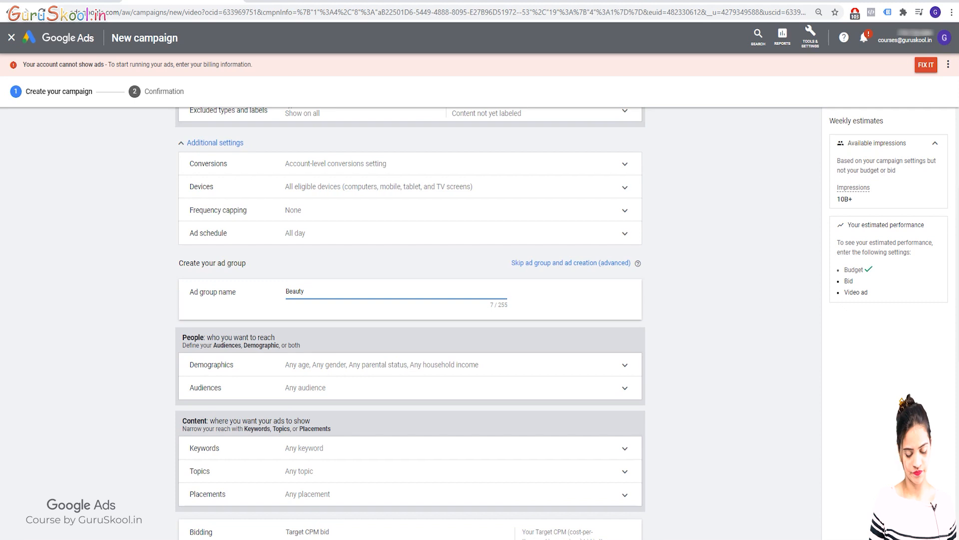
pyautogui.write('uty (new')
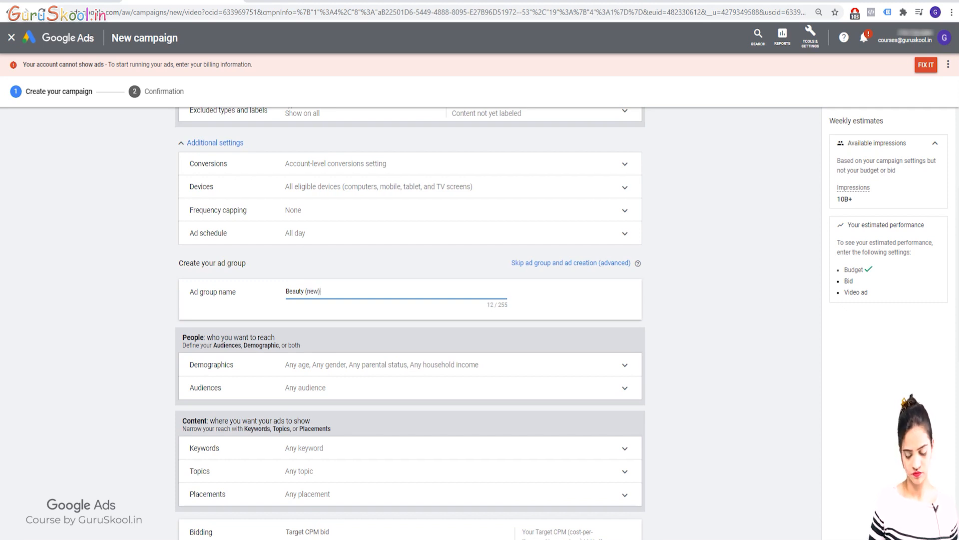
pyautogui.write(') Group')
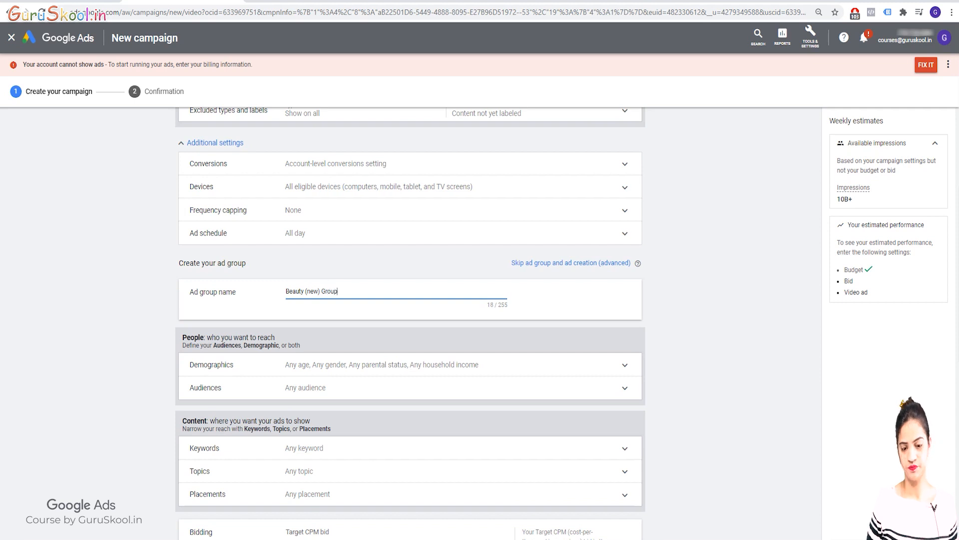
pyautogui.click(570, 303)
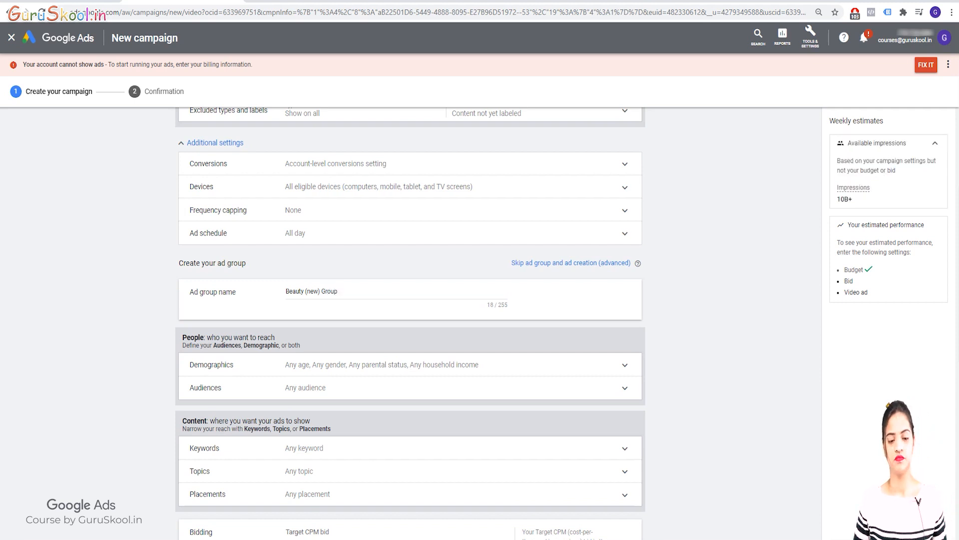
# Examine the gender, age, parental status and household income choices under Demographics, and collapse the section.
pyautogui.scroll(-1, 410, 365)
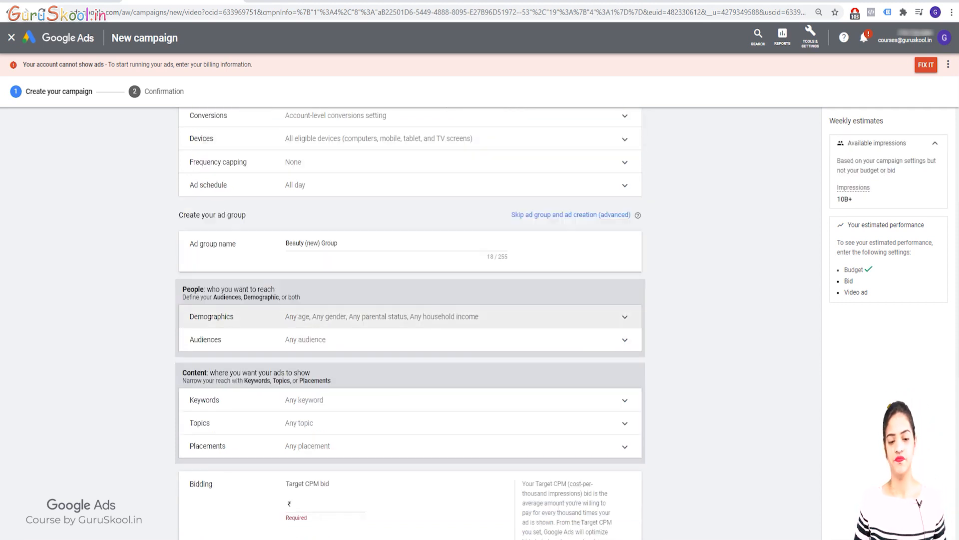
pyautogui.click(410, 317)
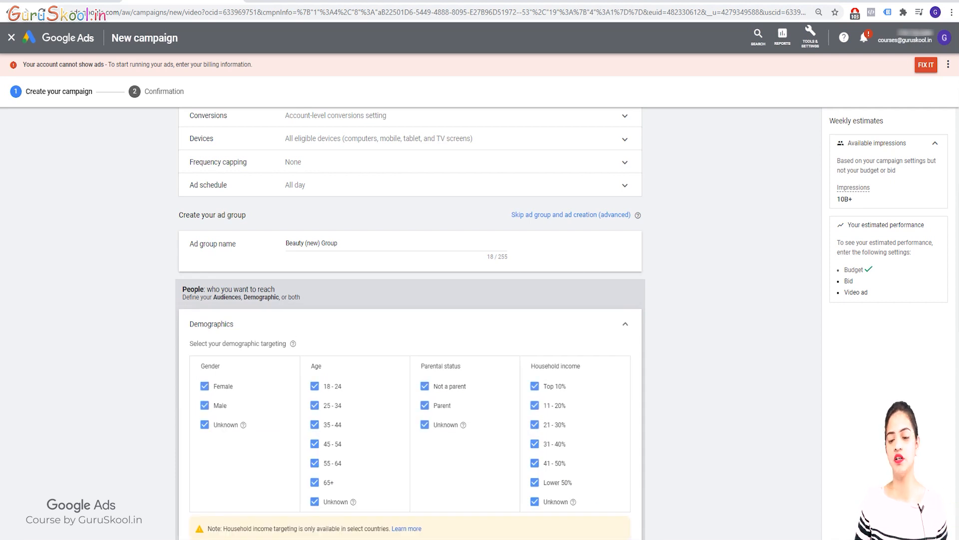
pyautogui.click(410, 319)
# Target the custom audience "Beauty (new)" for the ad group and collapse the Audiences section.
pyautogui.scroll(-3, 409, 307)
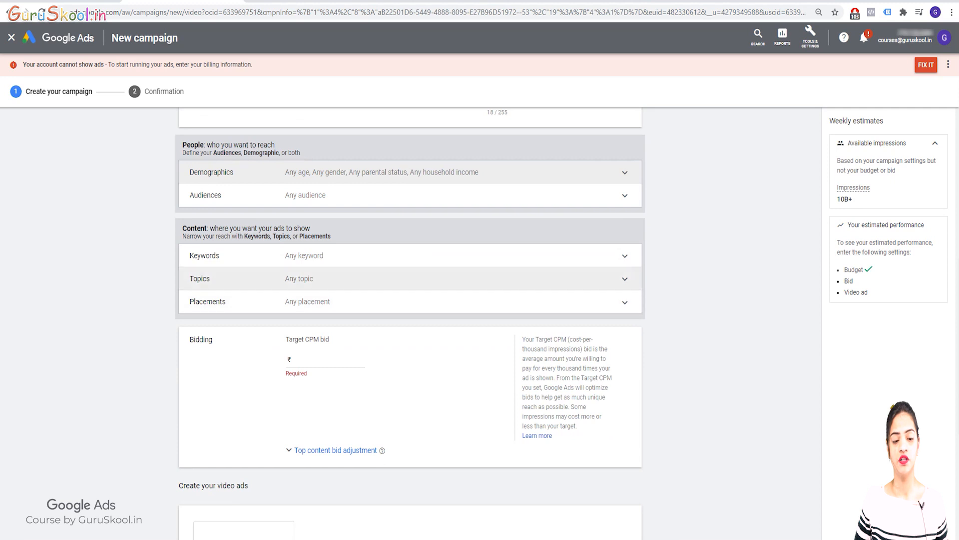
pyautogui.click(410, 195)
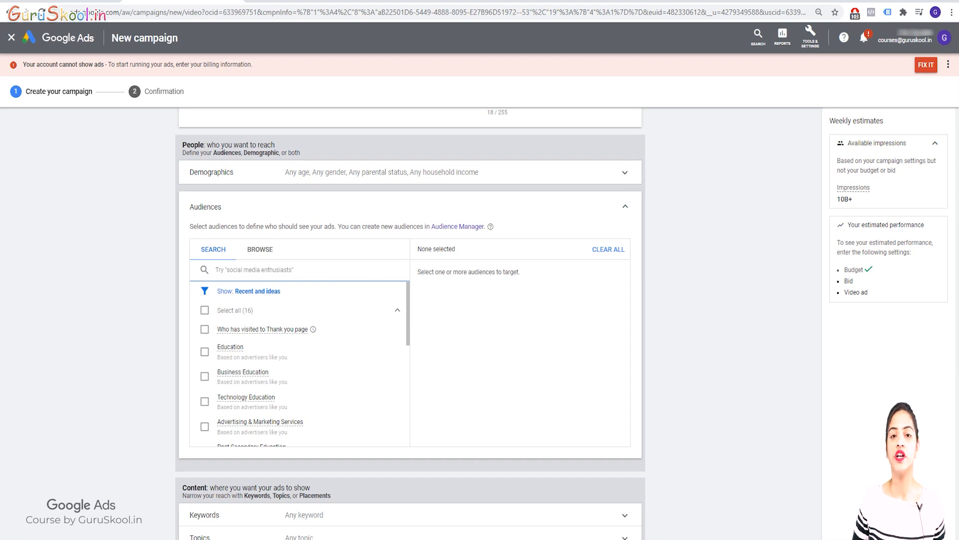
pyautogui.click(260, 248)
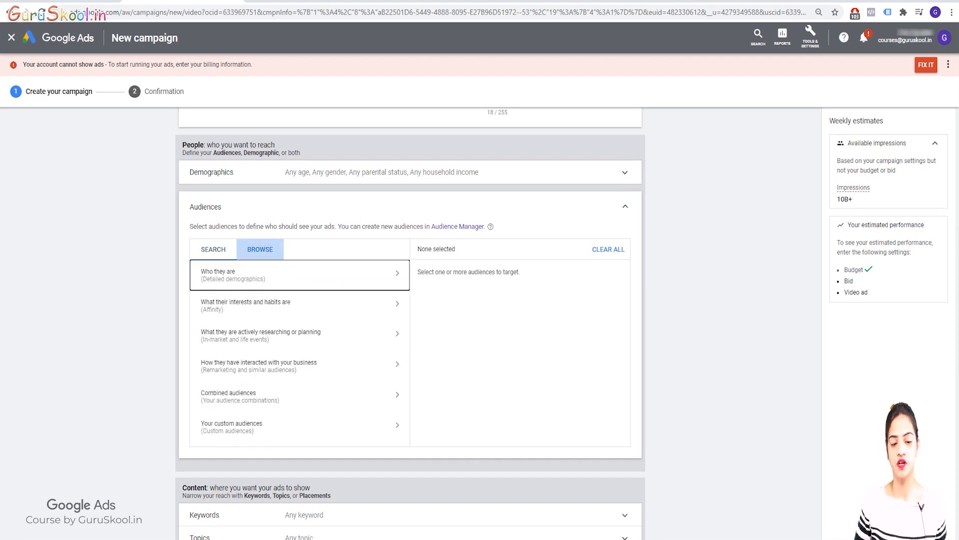
pyautogui.press('Return')
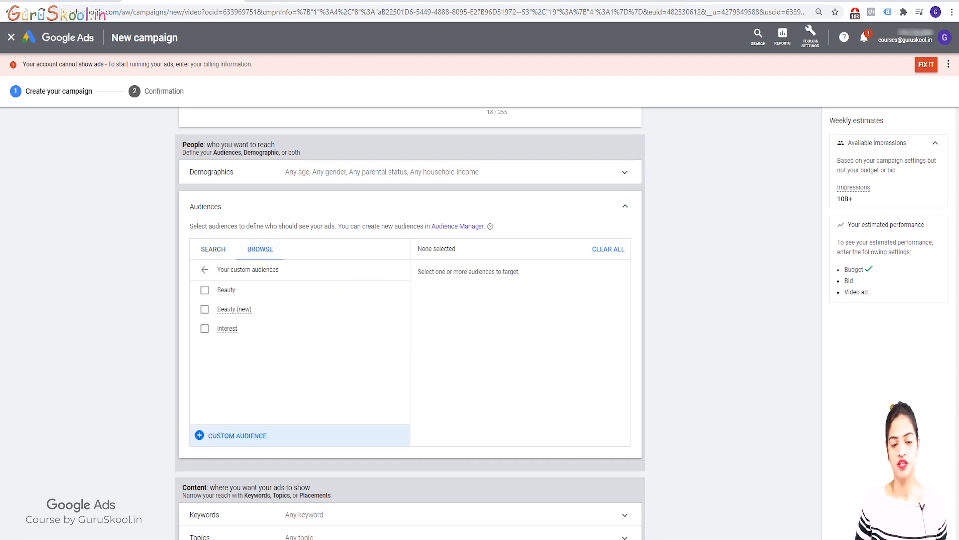
pyautogui.press('Down')
pyautogui.press('space')
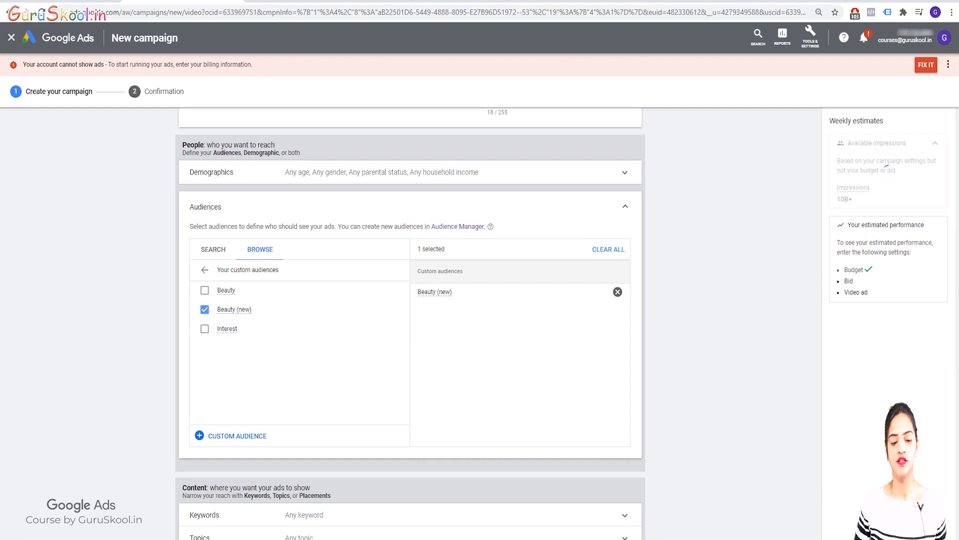
pyautogui.click(625, 206)
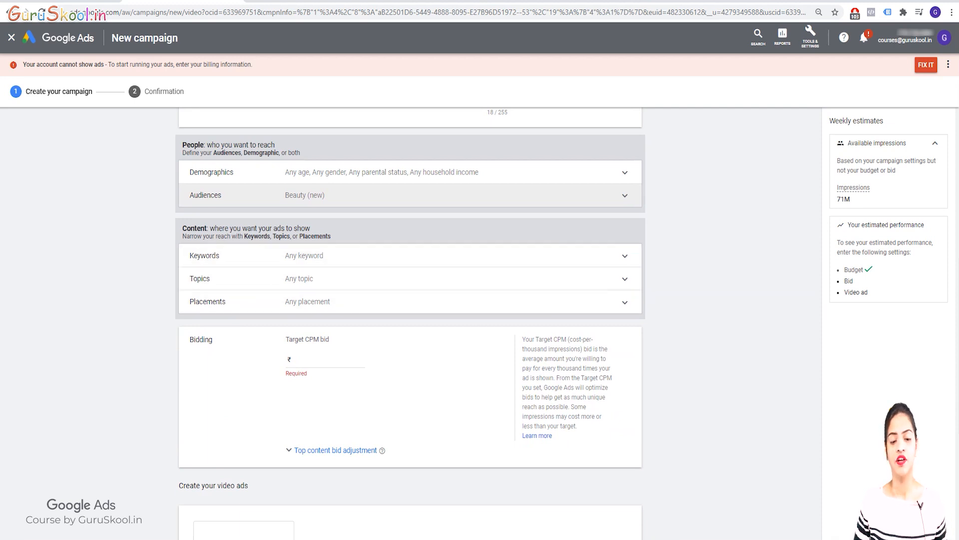
# Set the ad group's Target CPM bid to ₹200.00.
pyautogui.click(331, 359)
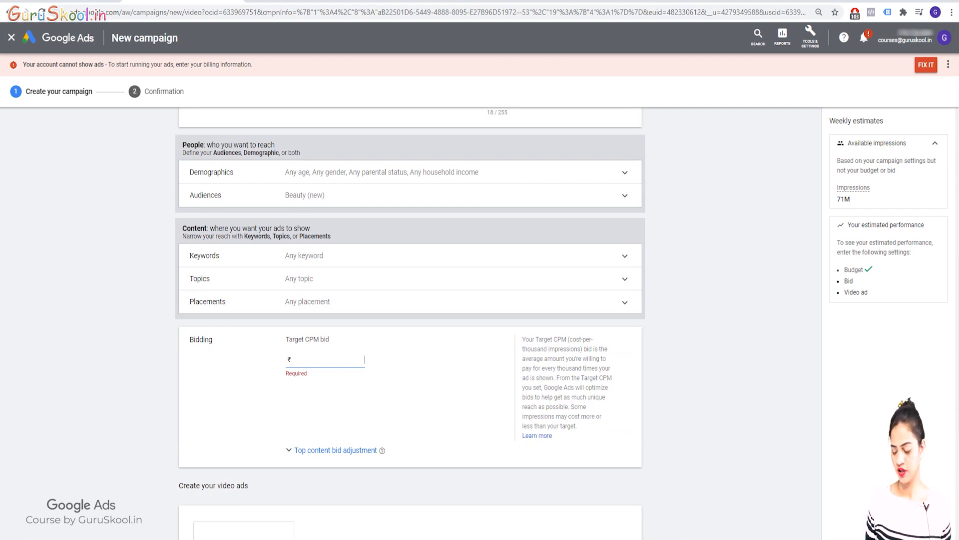
pyautogui.write('5.00')
pyautogui.press('BackSpace')
pyautogui.write('0')
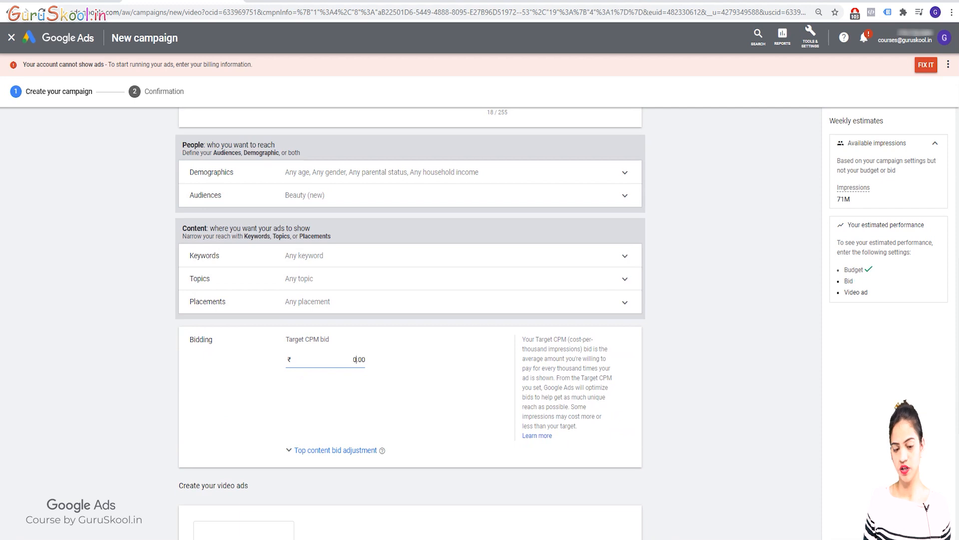
pyautogui.write('20')
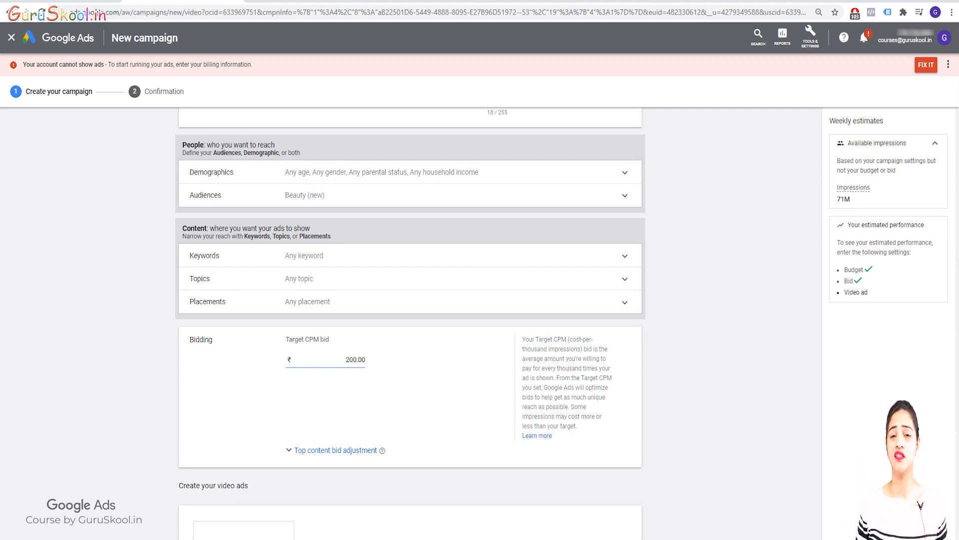
pyautogui.press('Tab')
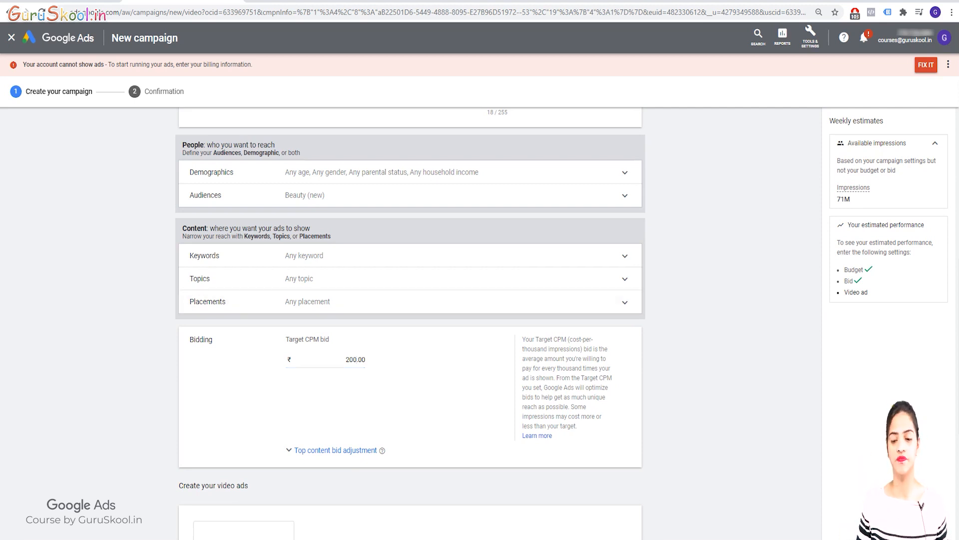
# Start a new video ad, review the available ad types and choose Skippable in-stream ad.
pyautogui.scroll(-5, 410, 300)
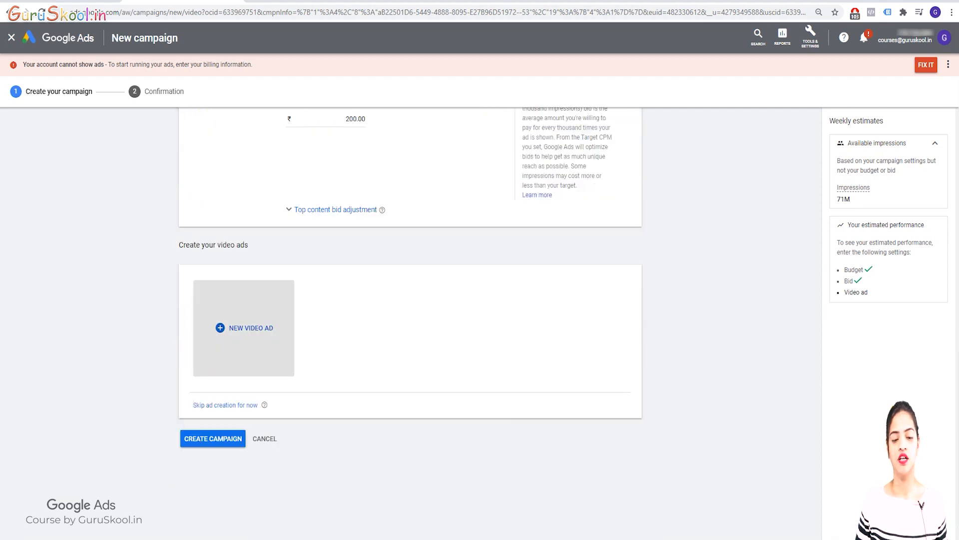
pyautogui.click(245, 328)
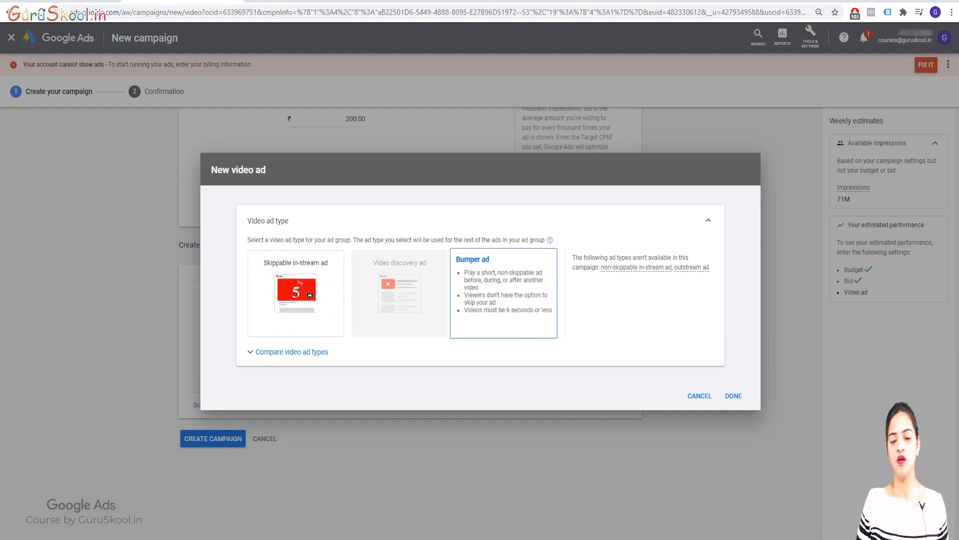
pyautogui.moveTo(399, 294)
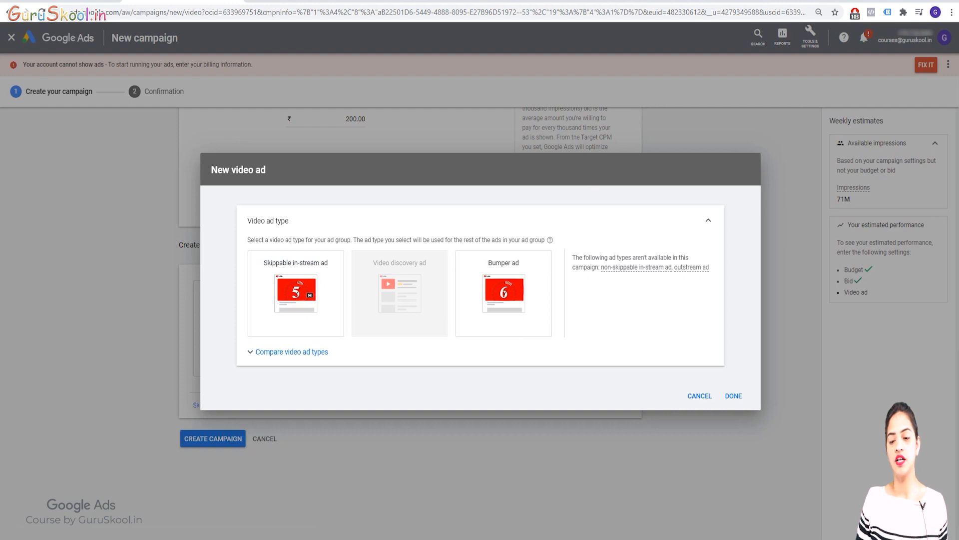
pyautogui.moveTo(692, 267)
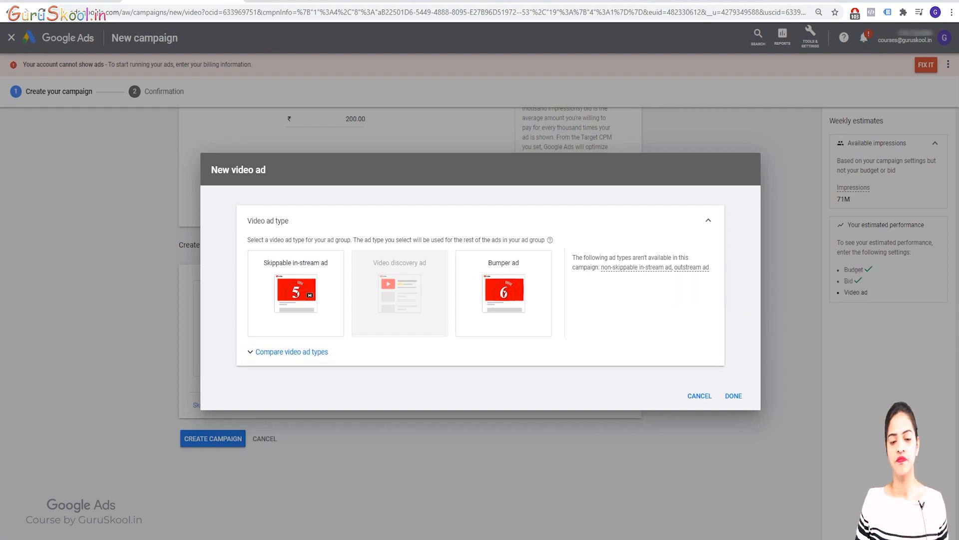
pyautogui.click(295, 292)
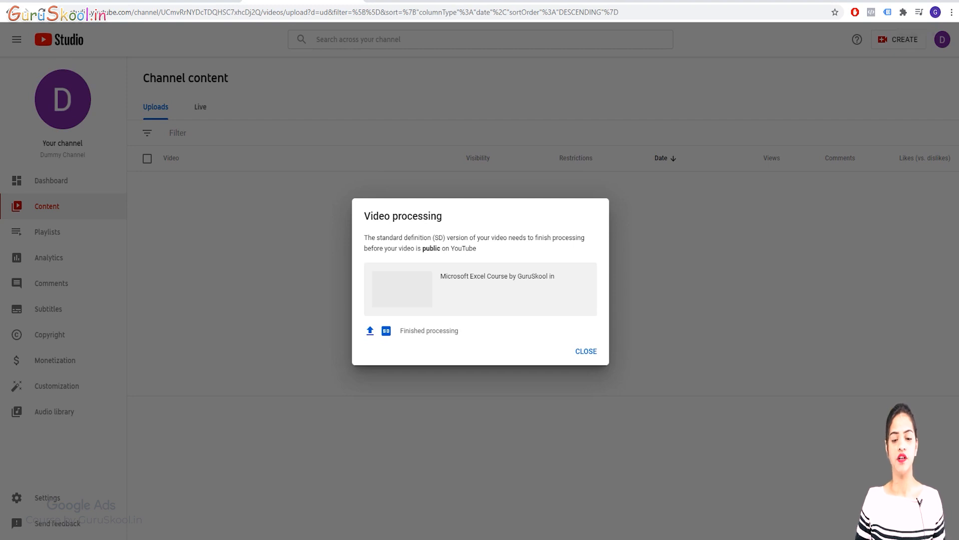
# In YouTube Studio, dismiss the video processing notice and copy the shareable link of the uploaded Microsoft Excel Course video.
pyautogui.click(586, 351)
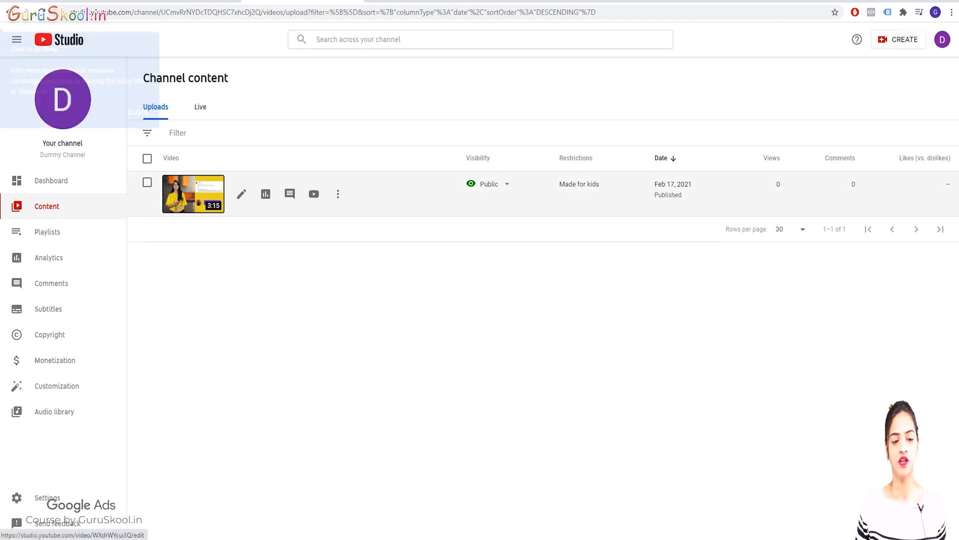
pyautogui.click(338, 194)
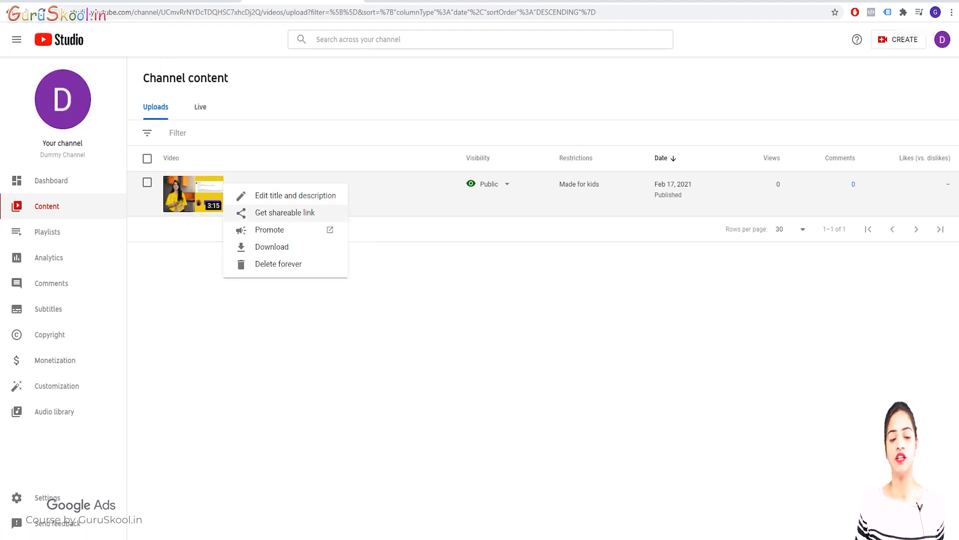
pyautogui.click(285, 212)
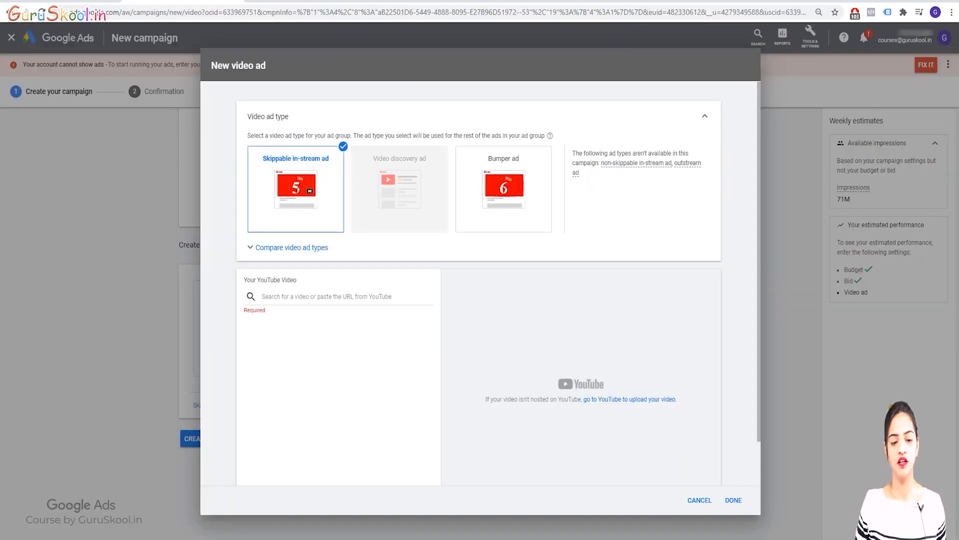
# Add the Microsoft Excel Course video to the ad using the copied YouTube link and start entering the final URL.
pyautogui.click(339, 296)
pyautogui.hotkey('ctrl', 'v')
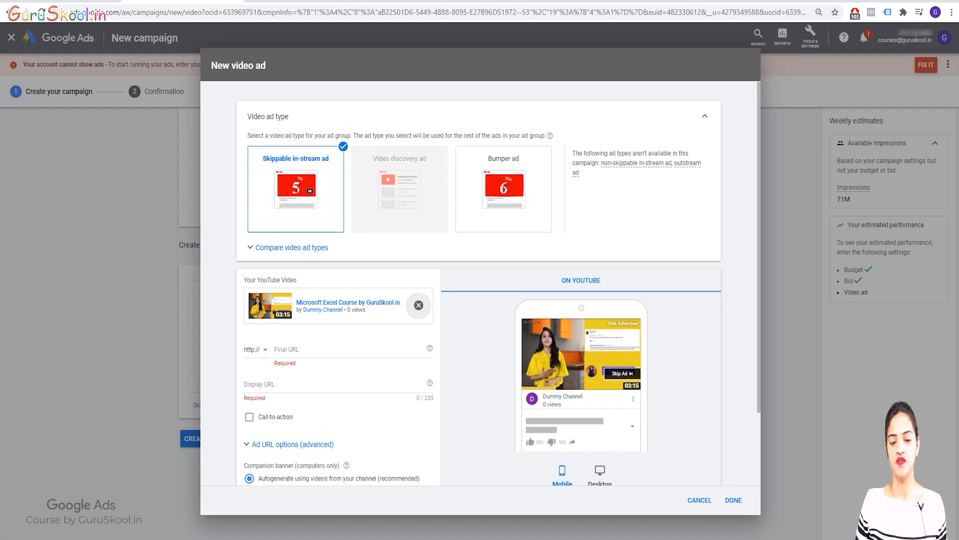
pyautogui.click(320, 350)
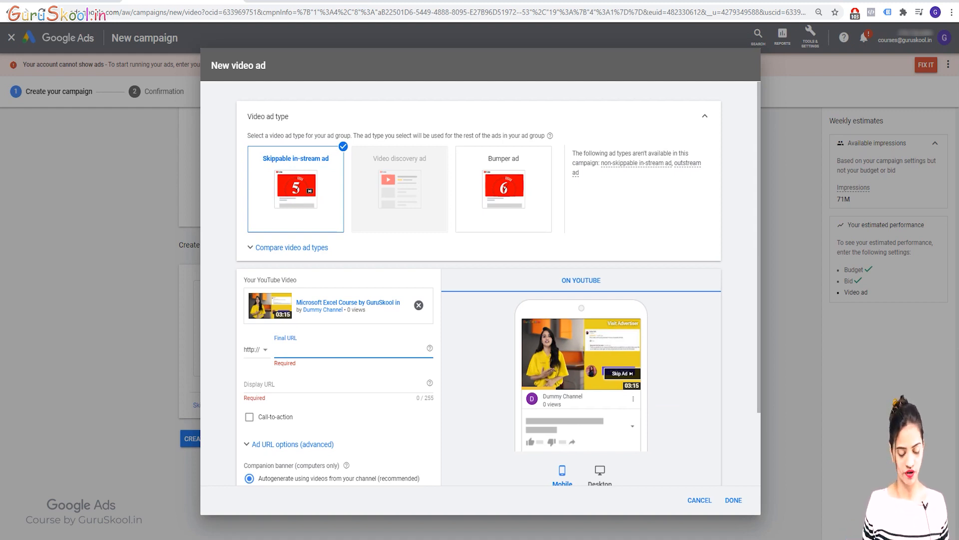
pyautogui.write('dumm')
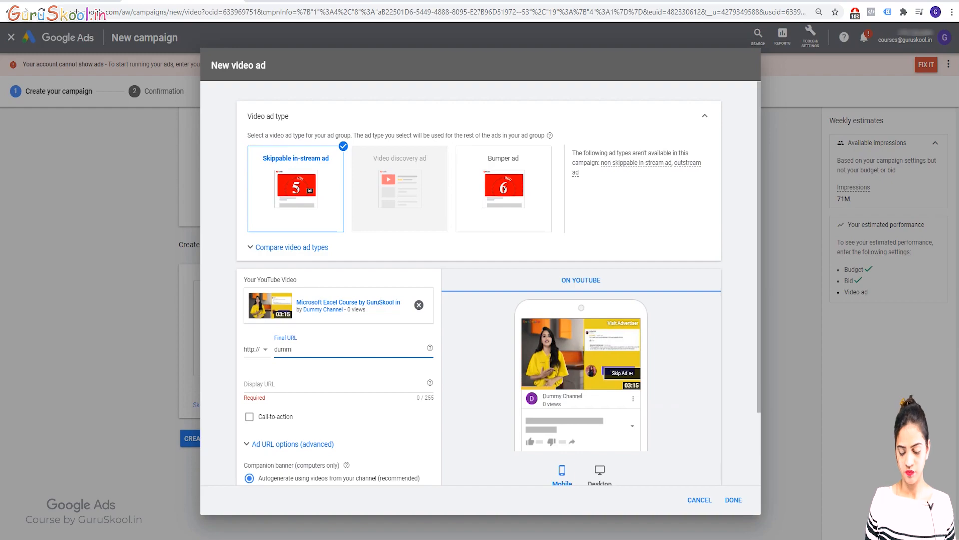
pyautogui.press('BackSpace')
pyautogui.press('BackSpace')
pyautogui.press('BackSpace')
pyautogui.press('BackSpace')
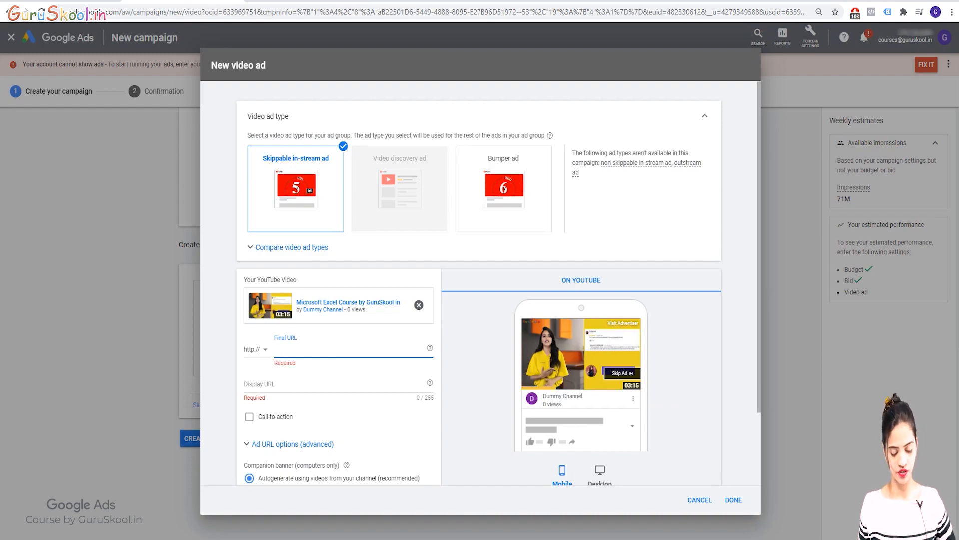
# Copy the site address dummy.guruskool.in from a new browser tab and use it as the ad's final URL and display URL.
pyautogui.hotkey('ctrl', 't')
pyautogui.write('du')
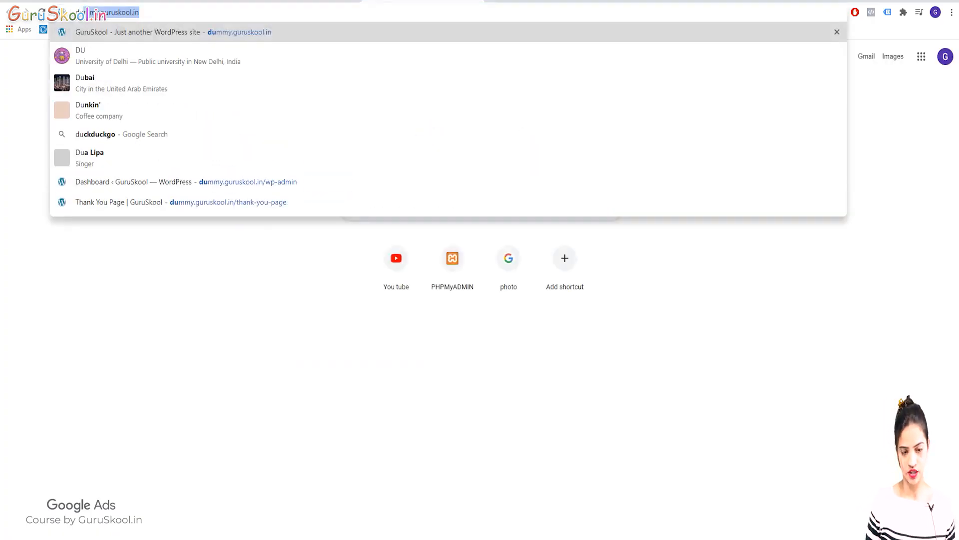
pyautogui.write('mmy')
pyautogui.press('Right')
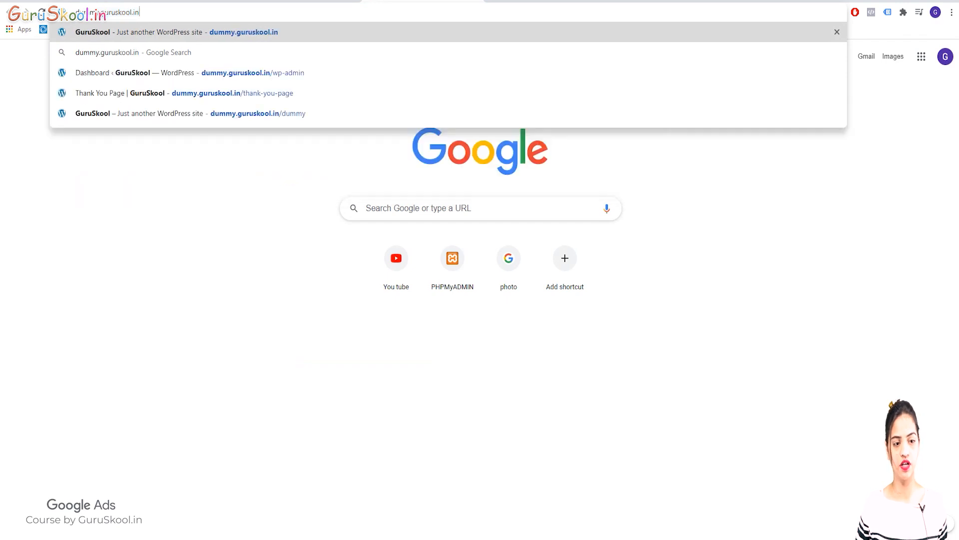
pyautogui.hotkey('ctrl', 'a')
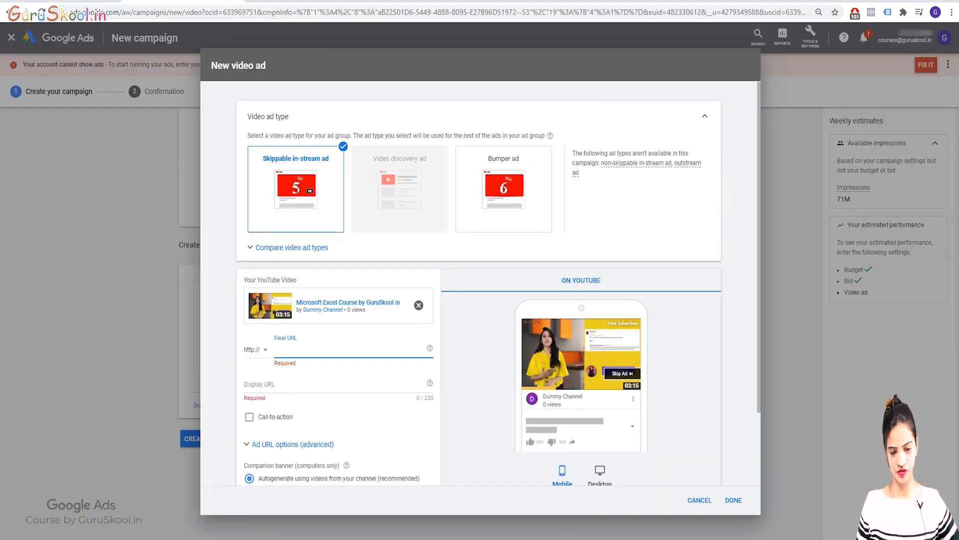
pyautogui.hotkey('ctrl', 'v')
pyautogui.click(290, 384)
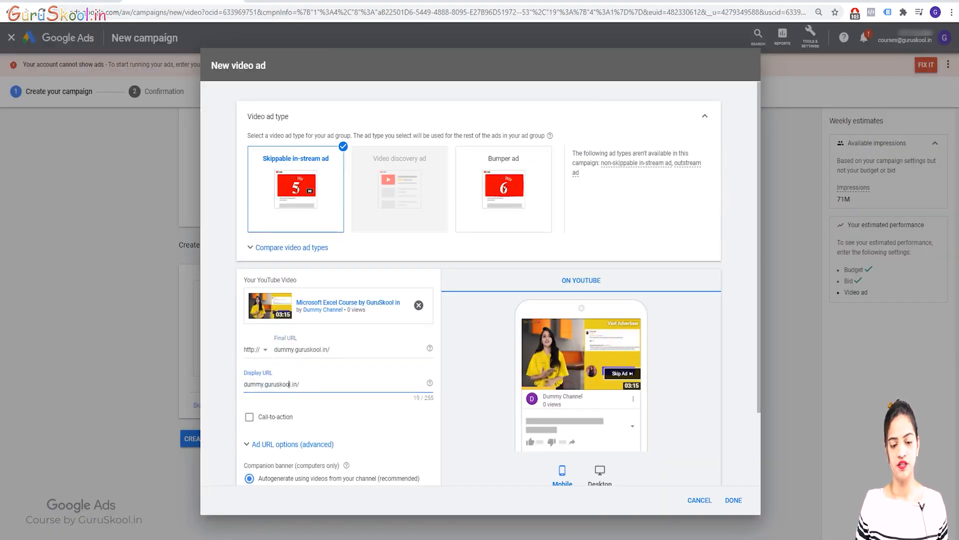
pyautogui.press('Tab')
# Enable the ad's call-to-action and set its text to "buy Now".
pyautogui.scroll(-2, 481, 283)
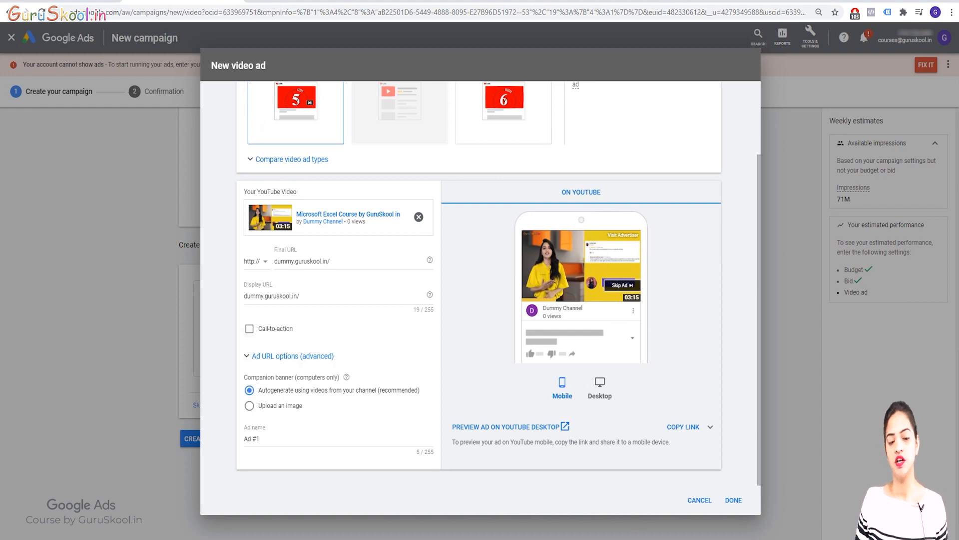
pyautogui.click(248, 329)
pyautogui.click(300, 357)
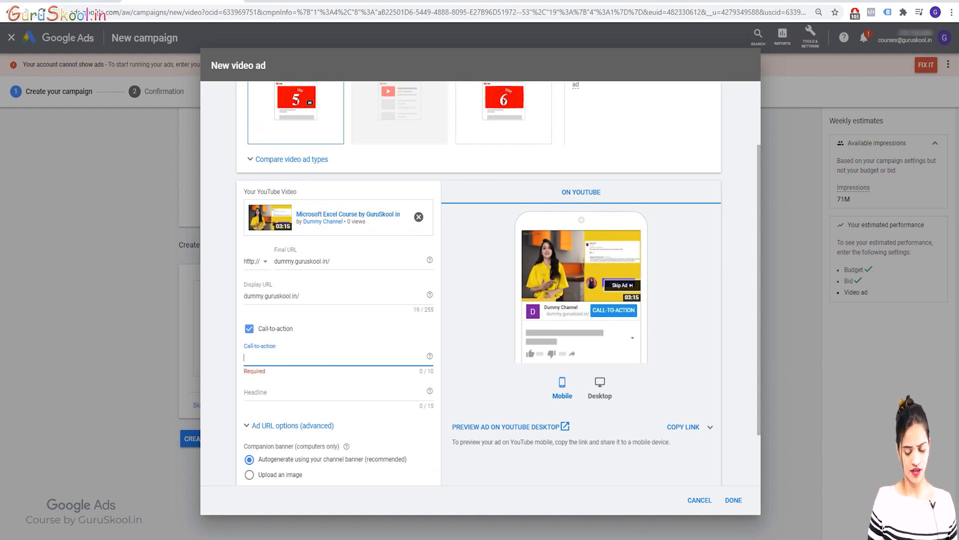
pyautogui.write('buy N')
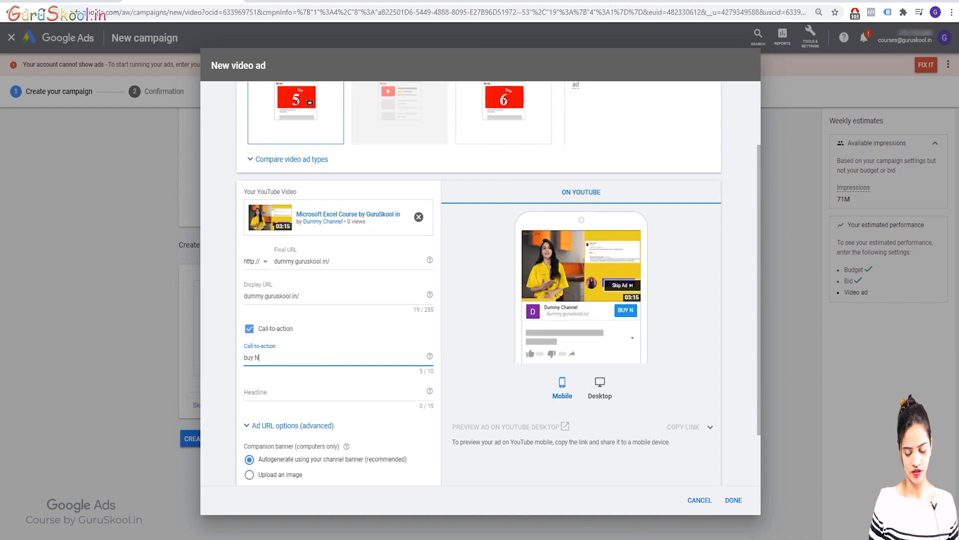
pyautogui.write('ow')
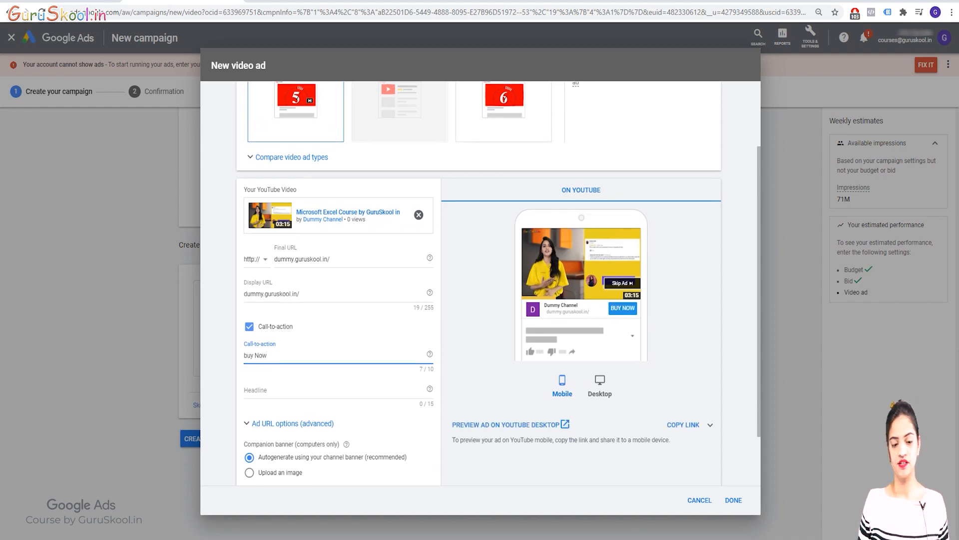
# Set the call-to-action headline to "Best Price", within the 15-character limit.
pyautogui.scroll(-1, 479, 280)
pyautogui.press('Tab')
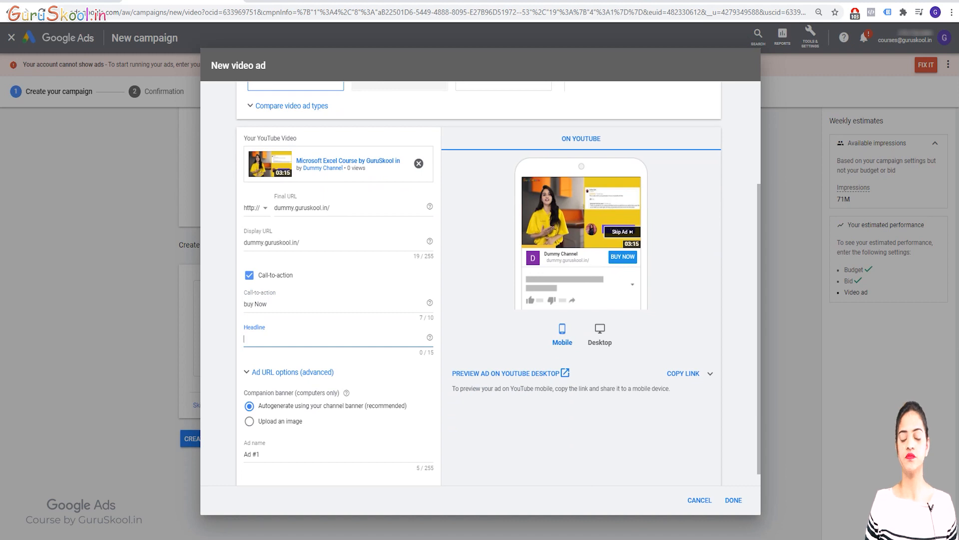
pyautogui.write('Beast')
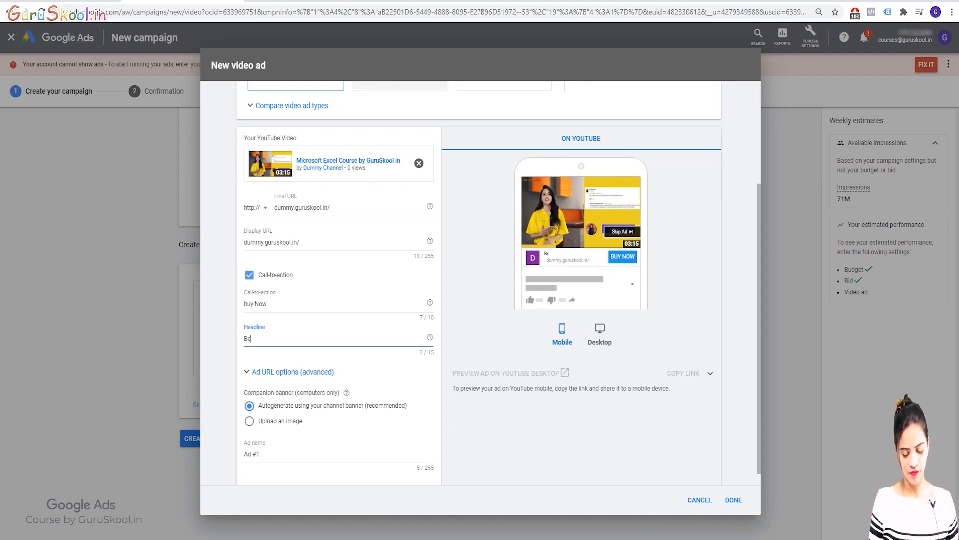
pyautogui.press('BackSpace')
pyautogui.press('BackSpace')
pyautogui.press('BackSpace')
pyautogui.press('BackSpace')
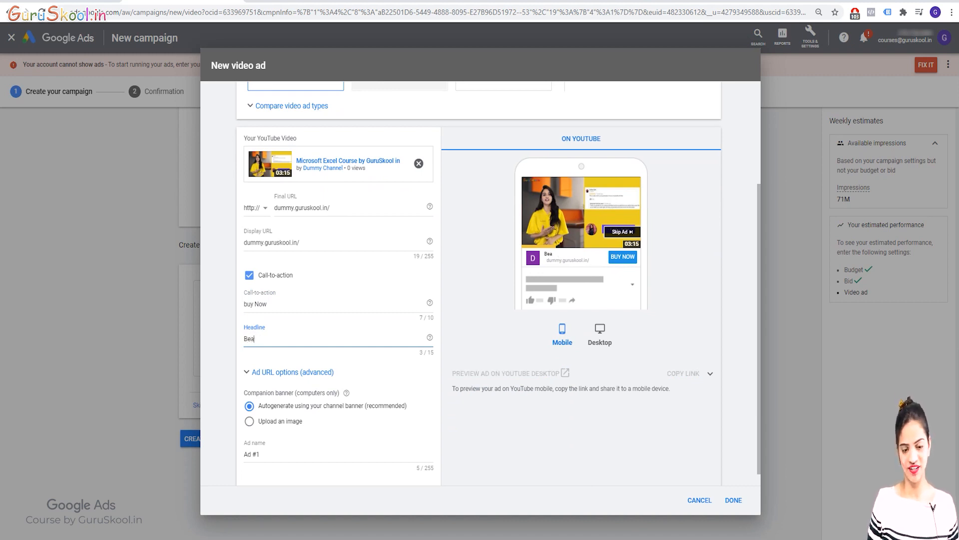
pyautogui.write('st ')
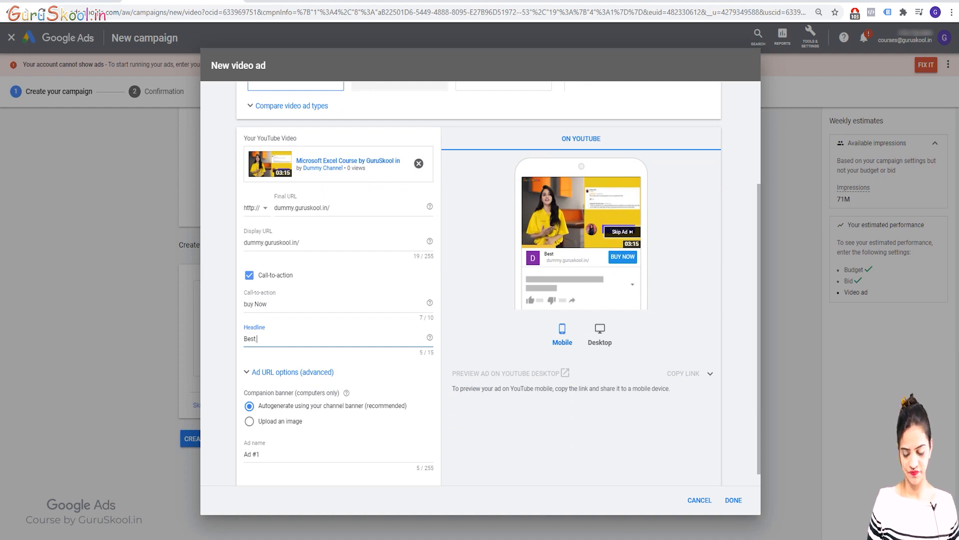
pyautogui.write('Price a')
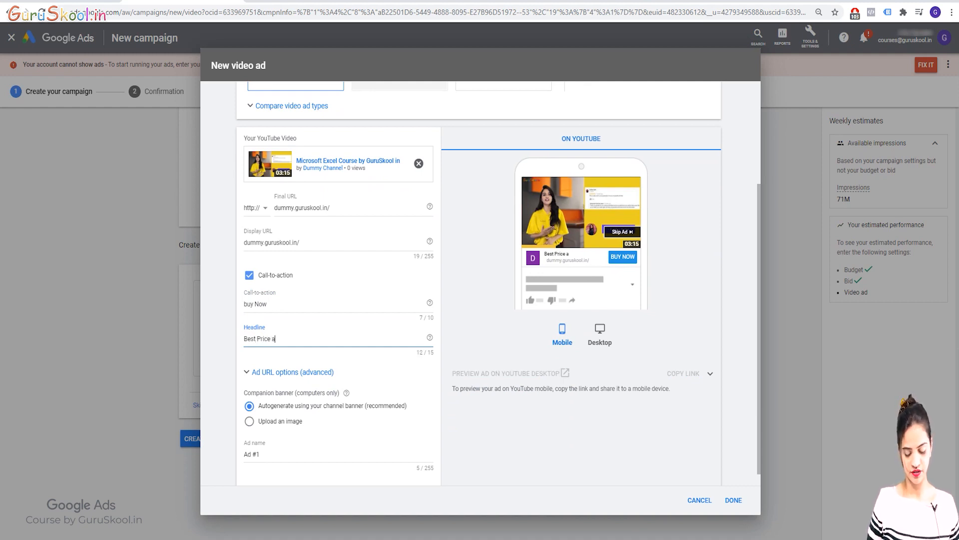
pyautogui.write('vaila')
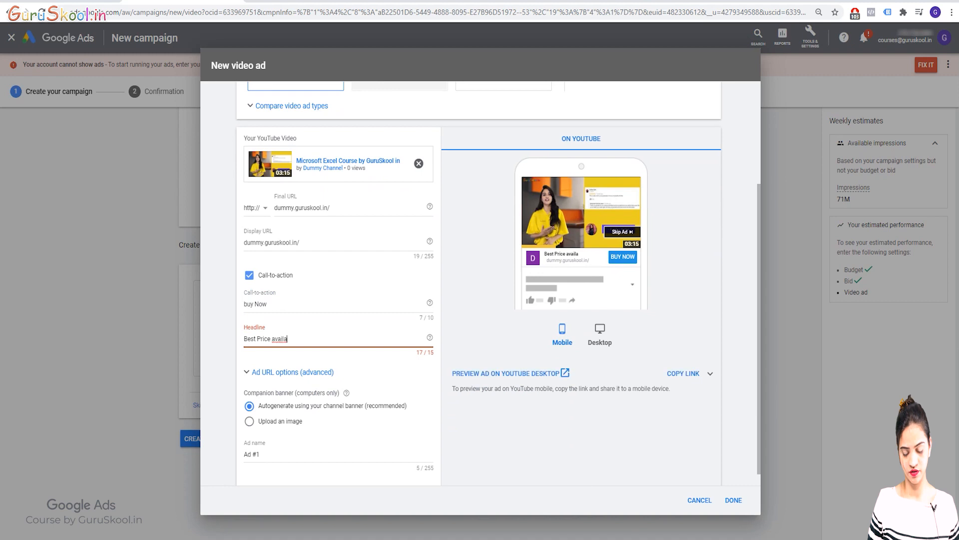
pyautogui.press('BackSpace')
pyautogui.press('BackSpace')
pyautogui.press('BackSpace')
pyautogui.press('BackSpace')
pyautogui.press('BackSpace')
pyautogui.press('BackSpace')
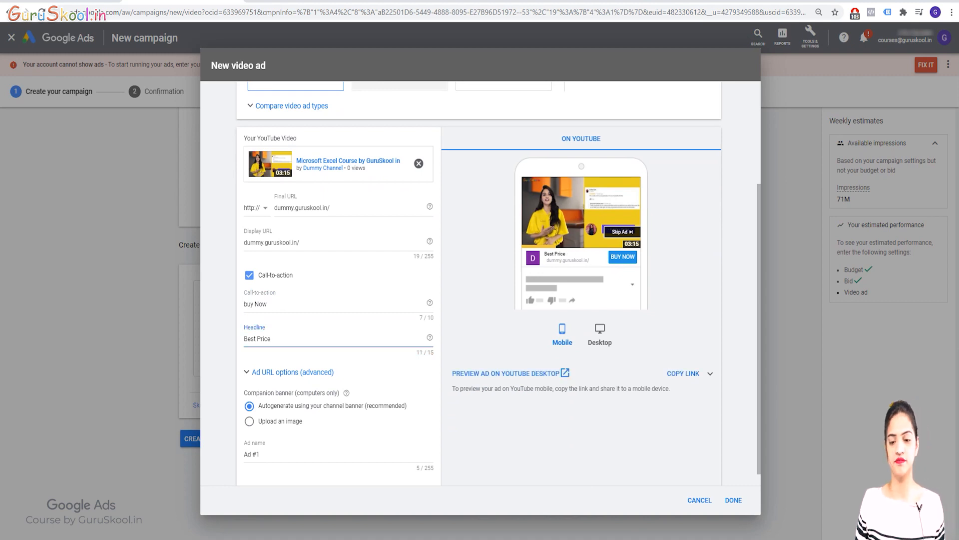
# Examine the advanced ad URL options, including the tracking template, final URL suffix and custom parameters, and collapse them again.
pyautogui.scroll(-1, 290, 357)
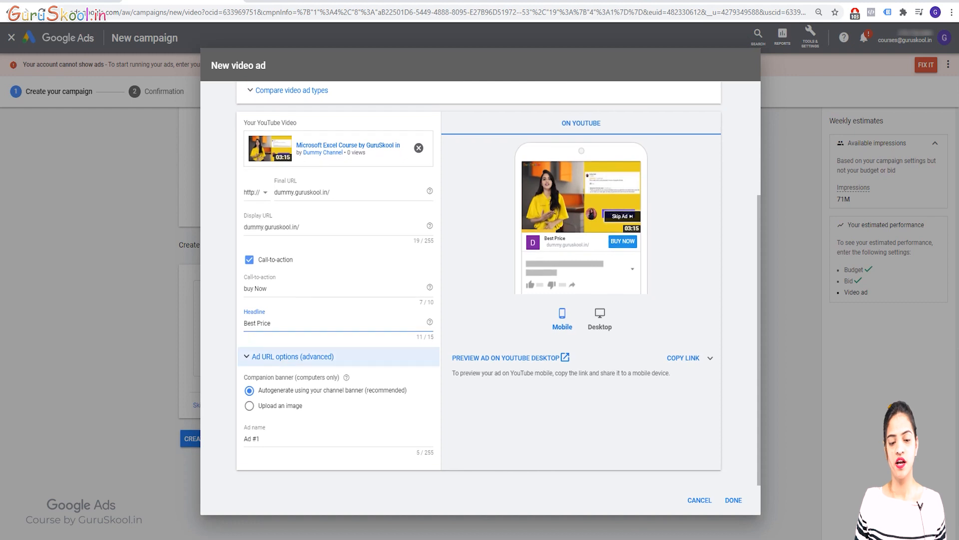
pyautogui.click(290, 357)
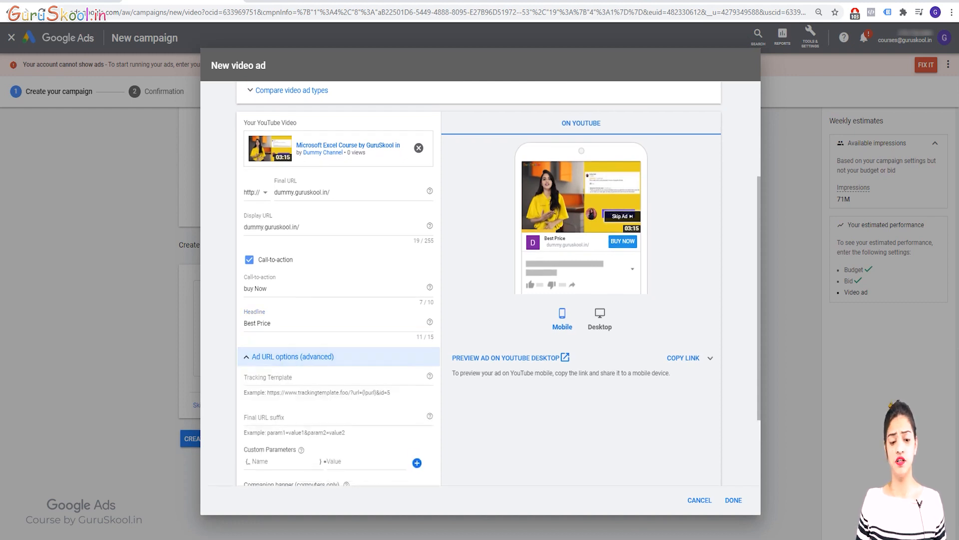
pyautogui.click(290, 356)
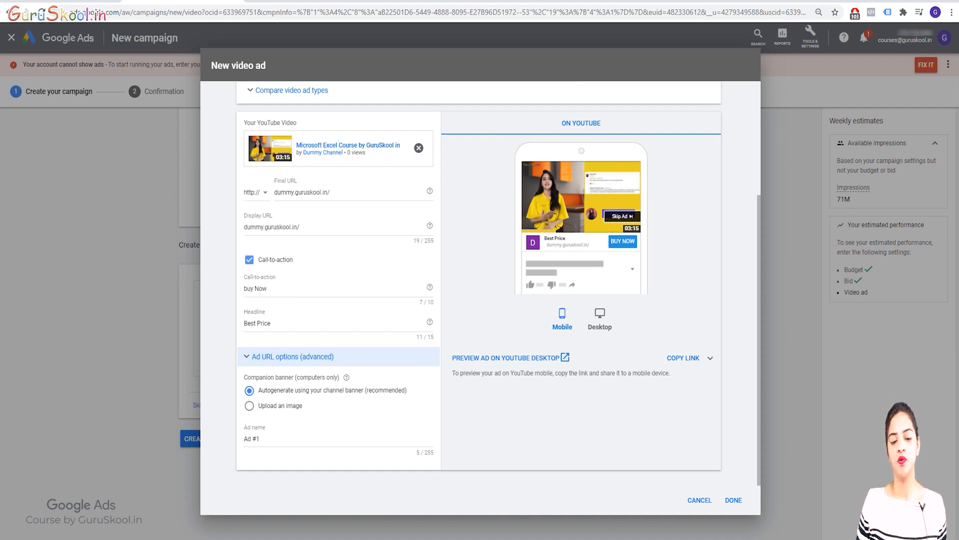
# Rename the ad as "Limited offer" and save the finished video ad to the ad group.
pyautogui.click(270, 439)
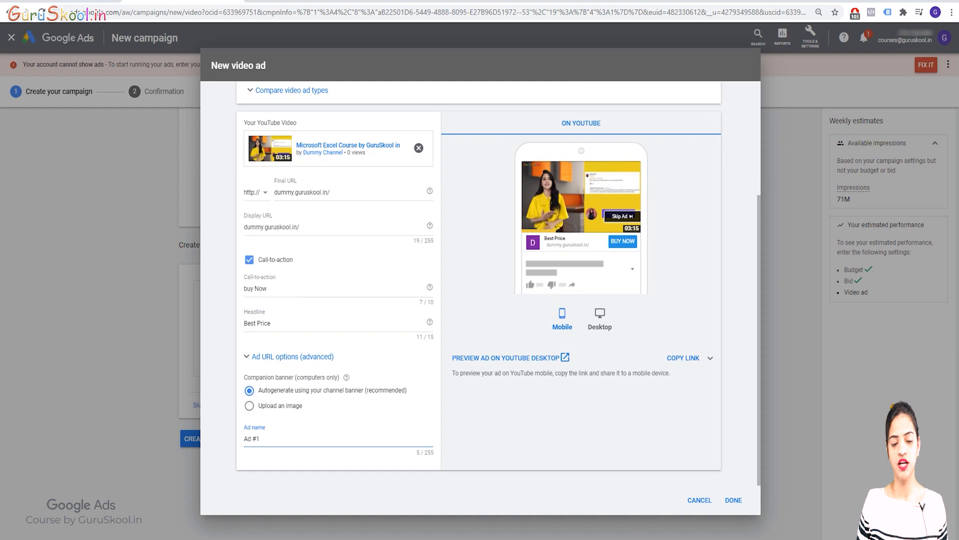
pyautogui.press('BackSpace')
pyautogui.press('BackSpace')
pyautogui.press('BackSpace')
pyautogui.press('BackSpace')
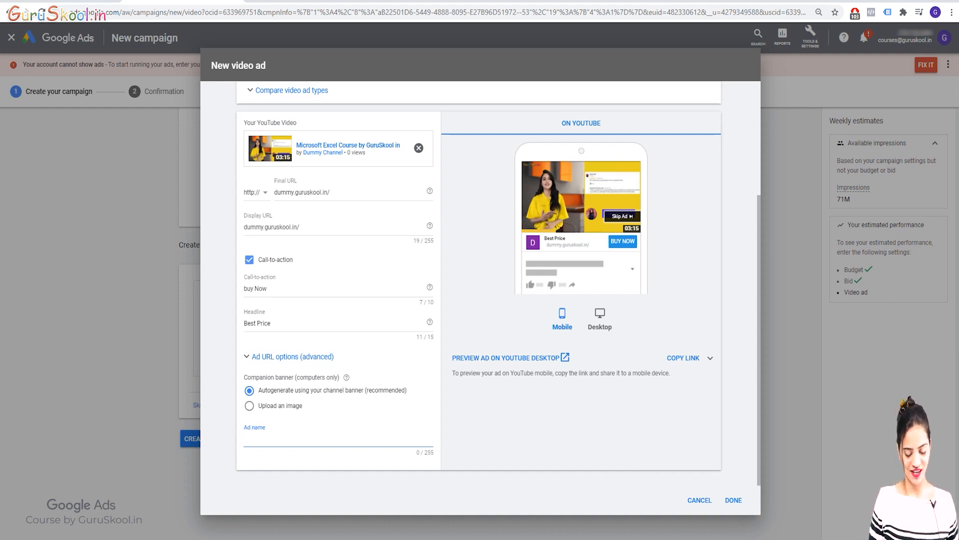
pyautogui.write('Buy')
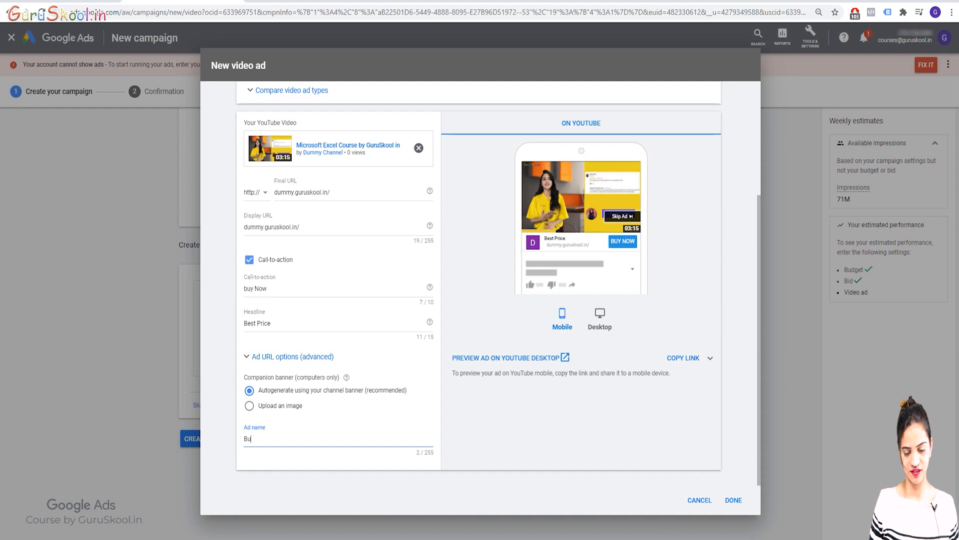
pyautogui.press('BackSpace')
pyautogui.write('U')
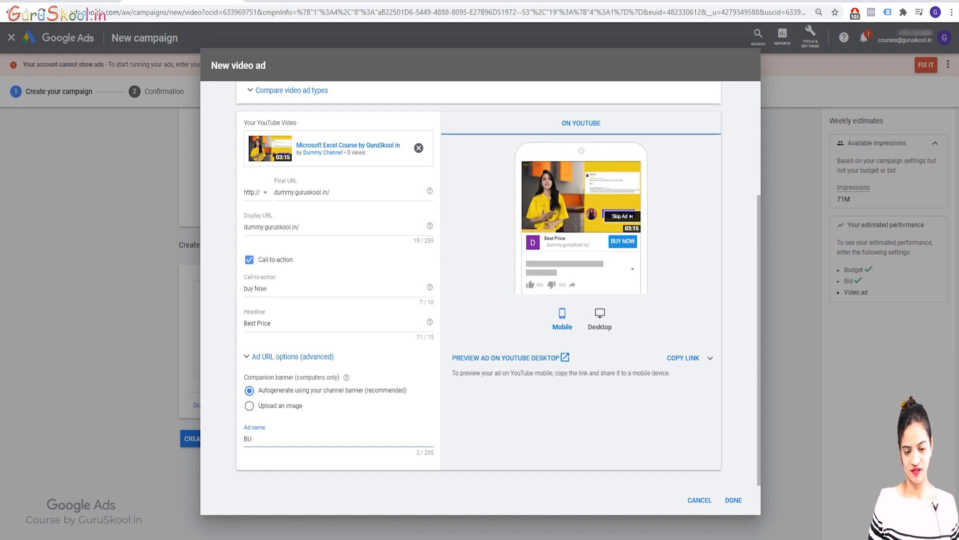
pyautogui.write('L')
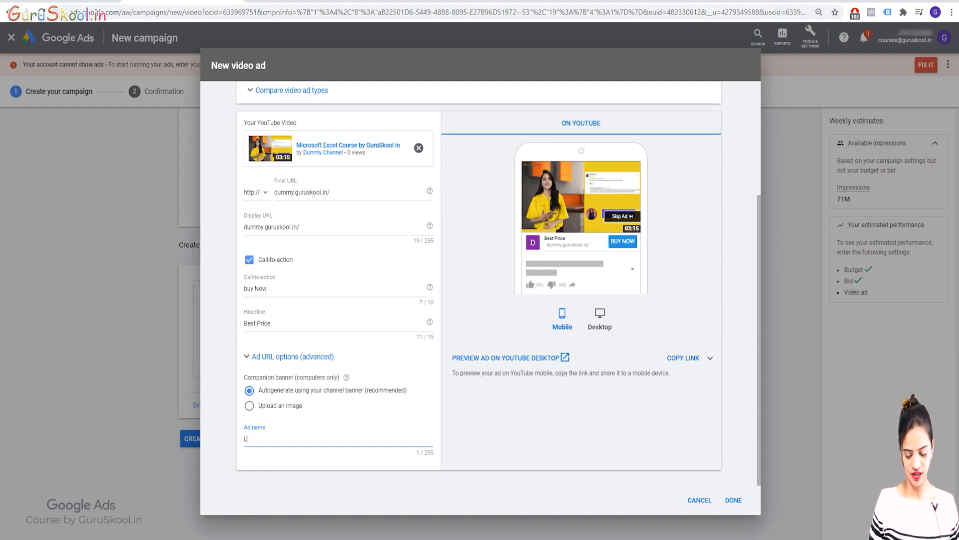
pyautogui.write('imited offer')
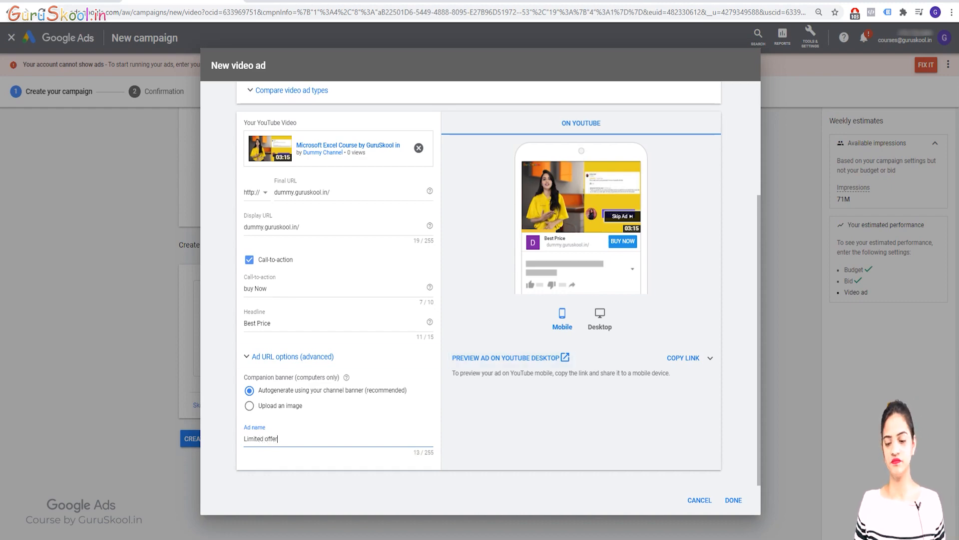
pyautogui.scroll(3, 479, 284)
pyautogui.scroll(-3, 478, 284)
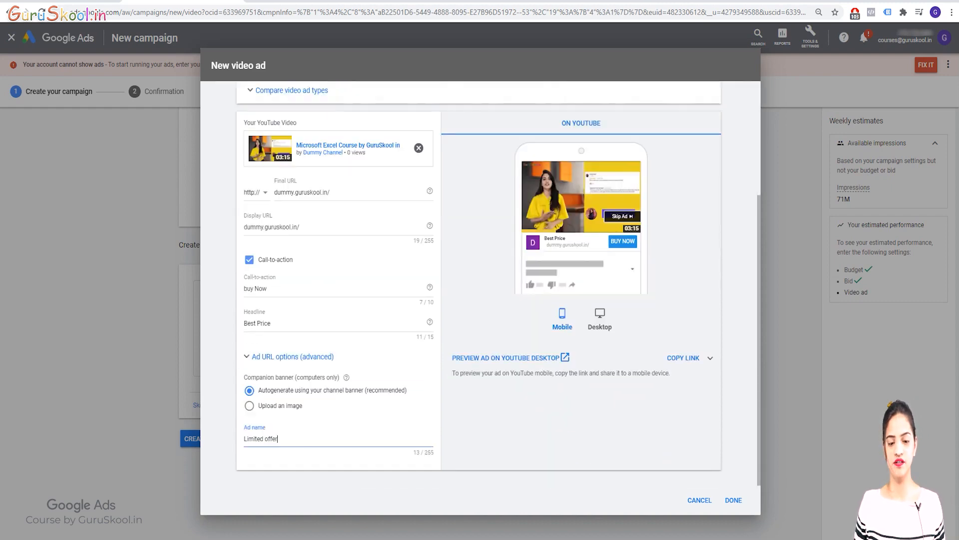
pyautogui.click(734, 500)
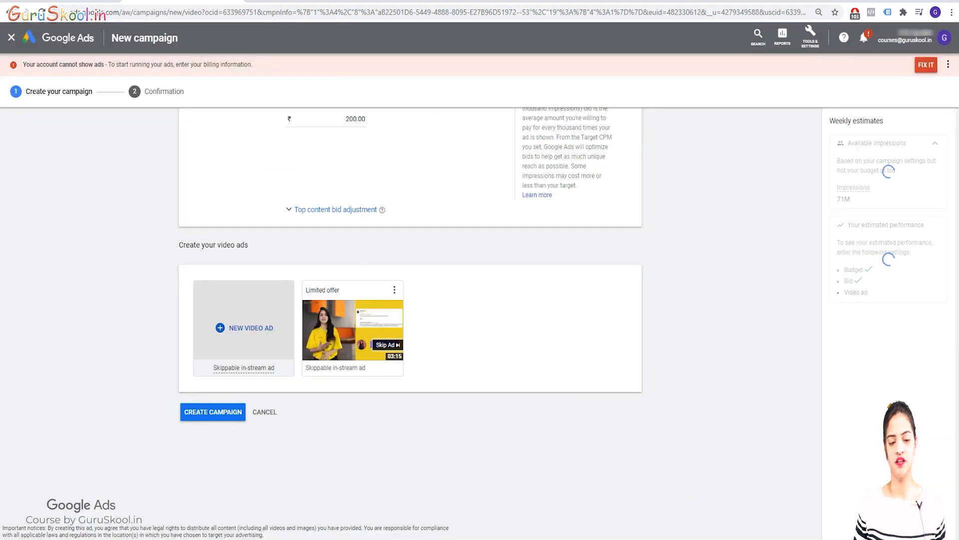
# Create the campaign, continue to its ad groups and open "Beauty (new) Group" to view its ads.
pyautogui.click(209, 413)
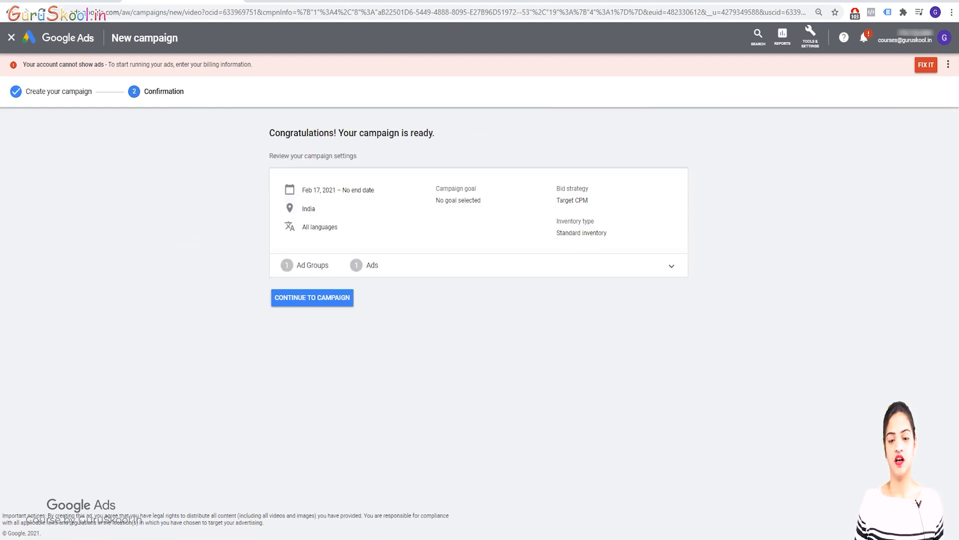
pyautogui.click(312, 297)
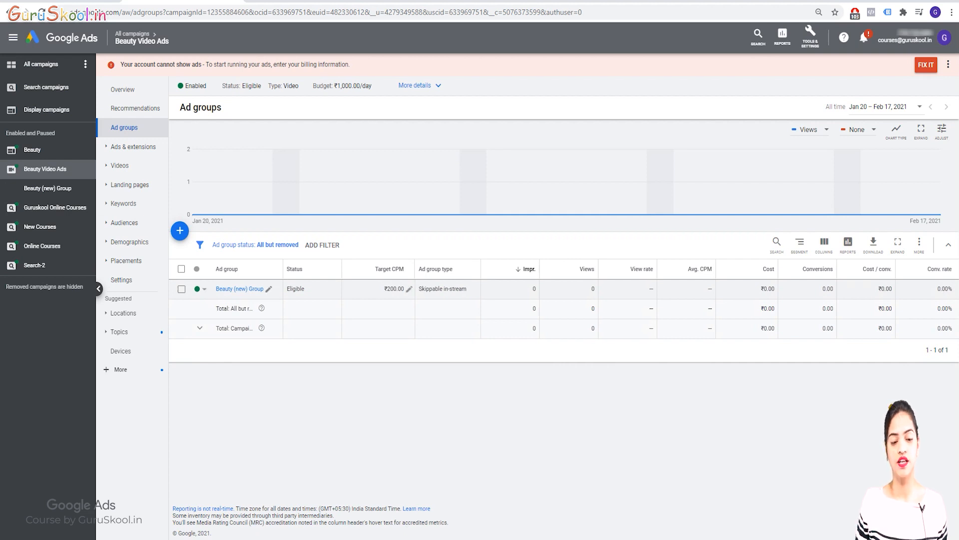
pyautogui.click(245, 289)
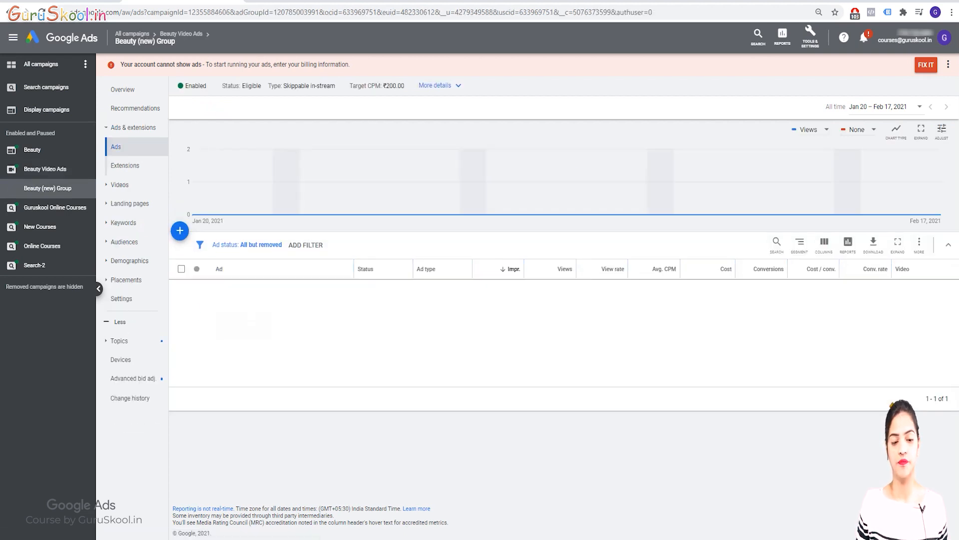